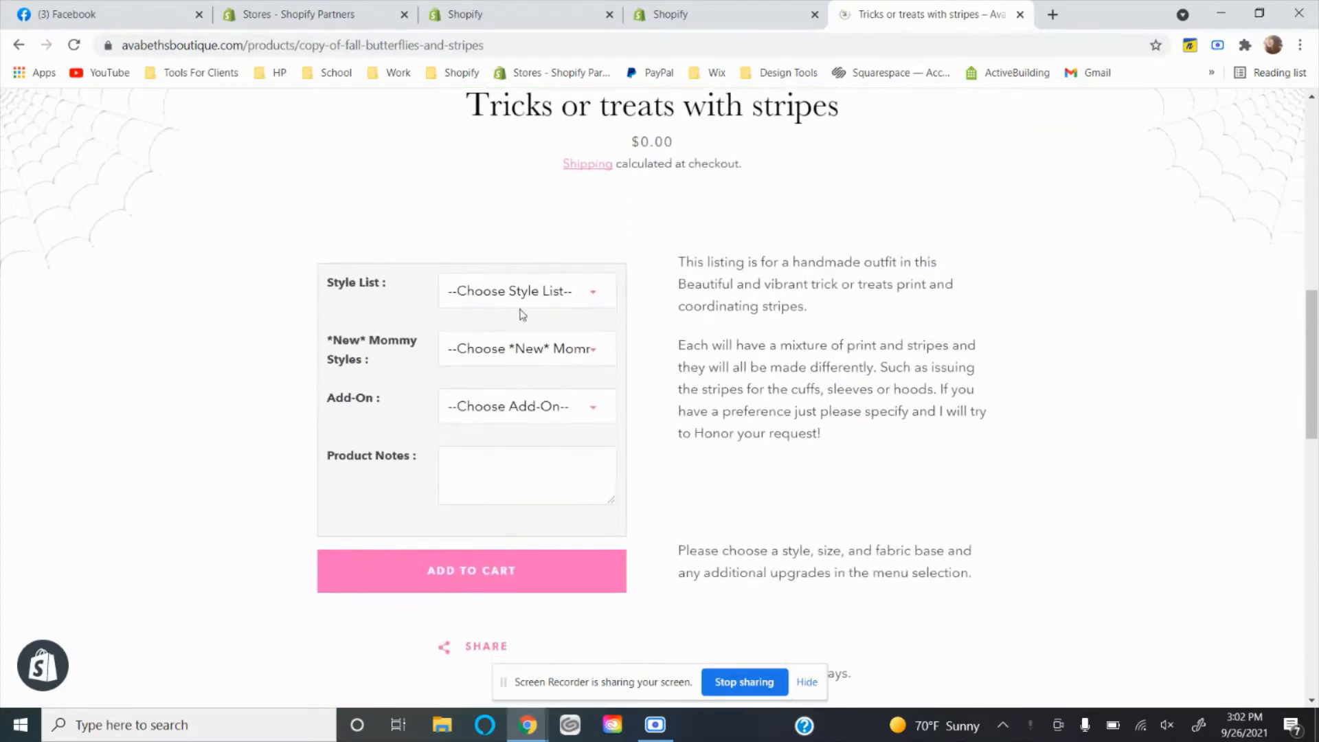
Choose the Bummies style for the Tricks or treats with stripes product and examine the sizes offered for it.
{"action": "left_click", "coordinate": [527, 289]}
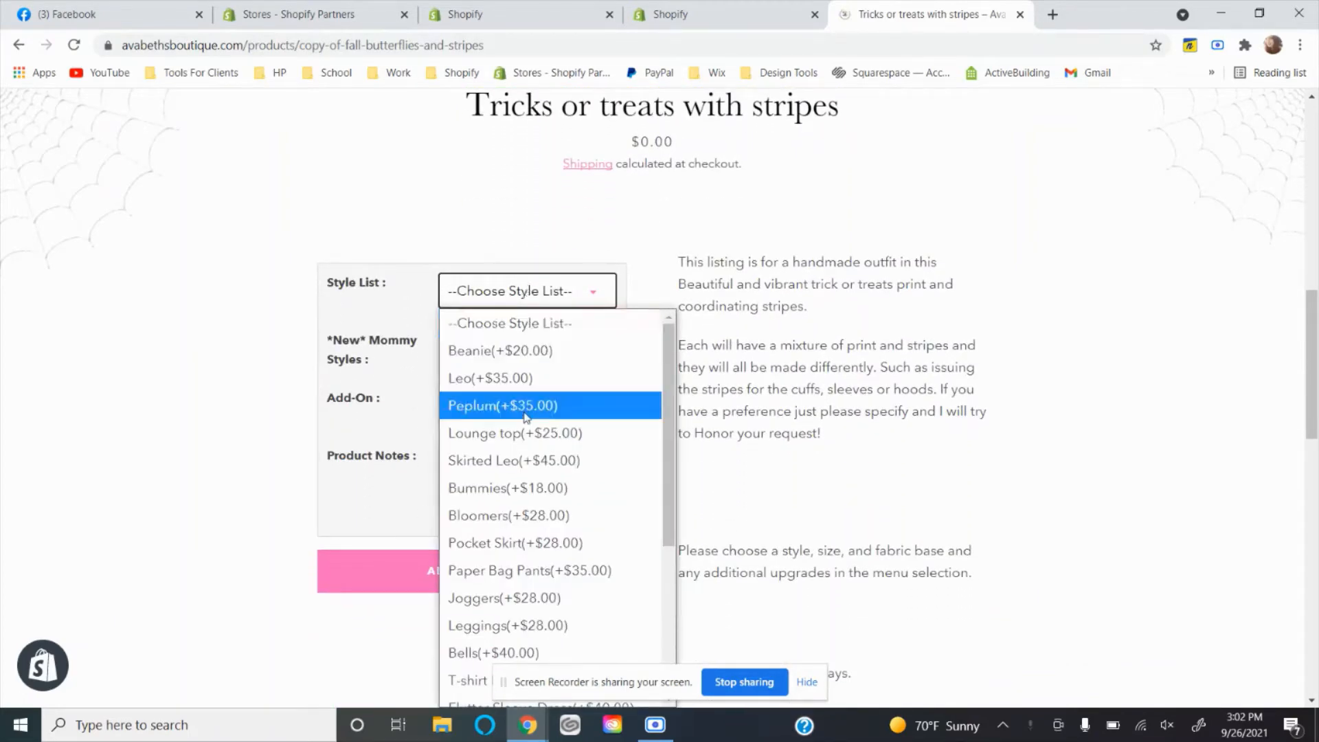
{"action": "scroll", "coordinate": [528, 446], "scroll_direction": "down", "scroll_amount": 2}
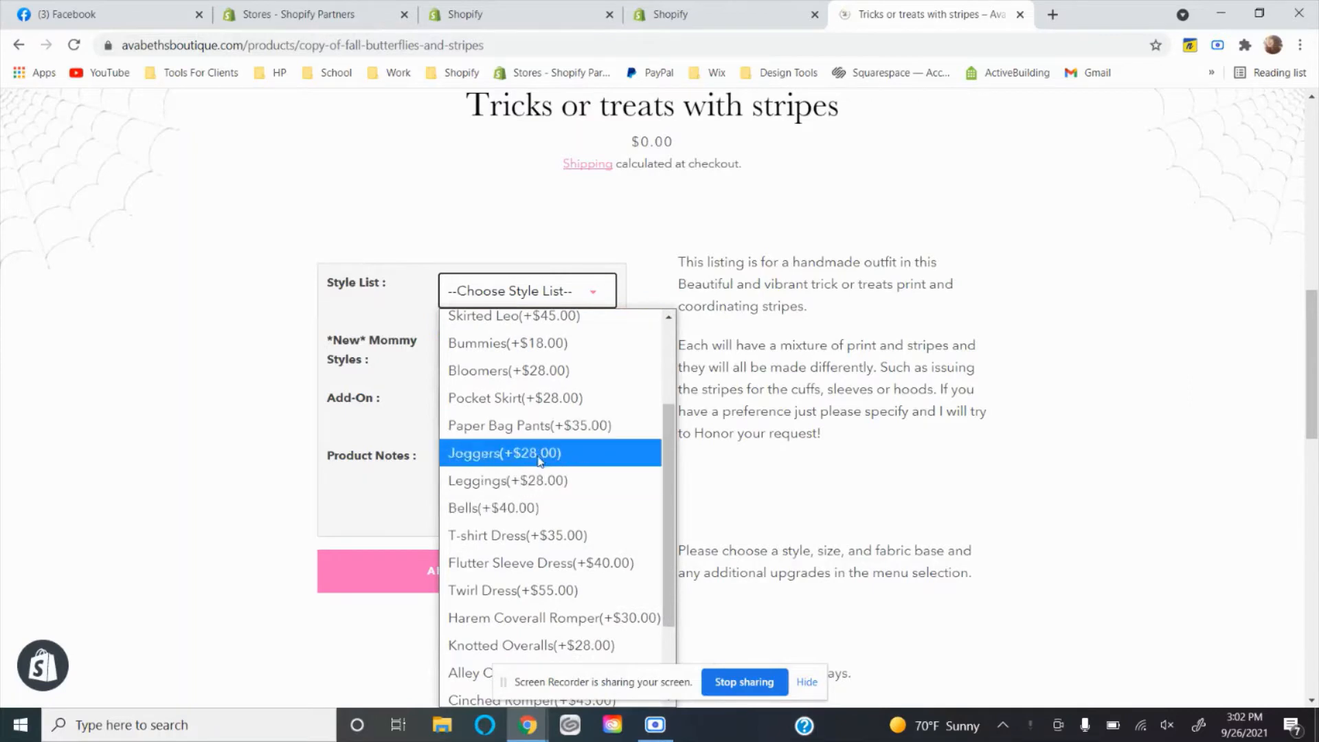
{"action": "left_click", "coordinate": [534, 348]}
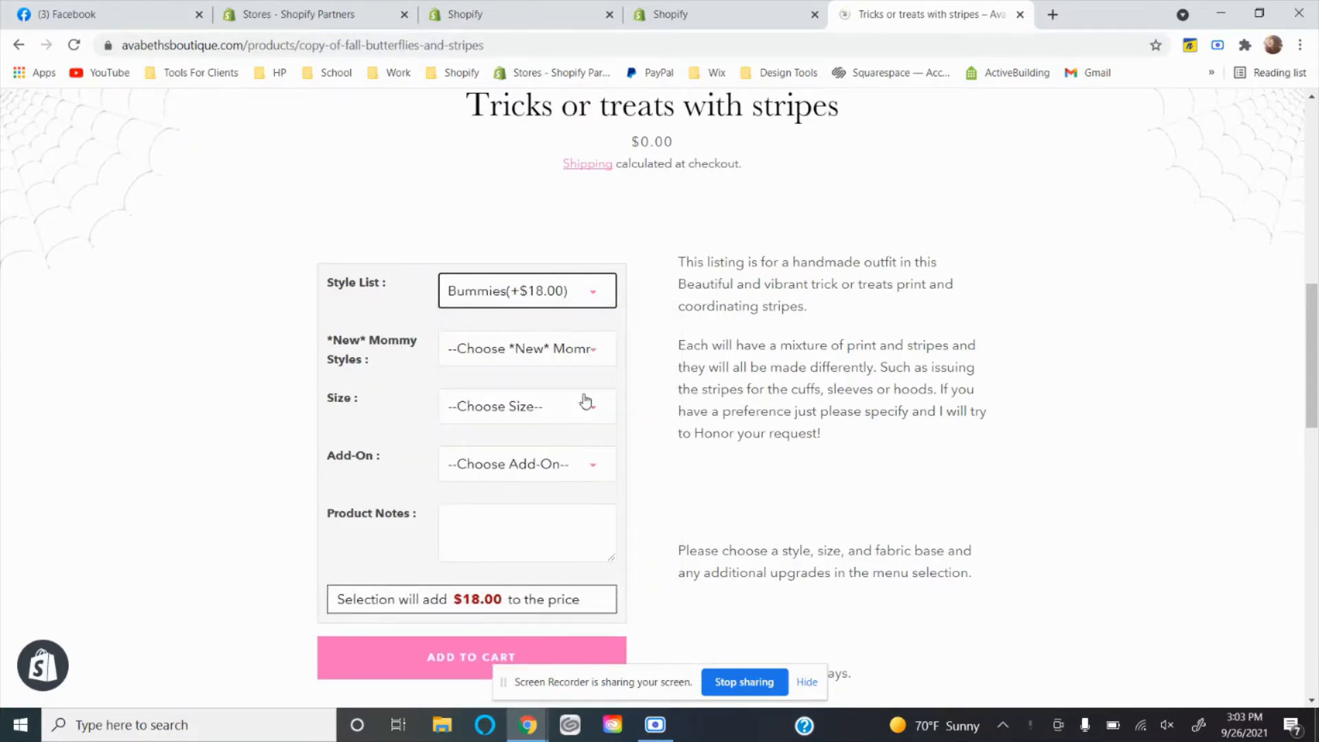
{"action": "left_click", "coordinate": [495, 406]}
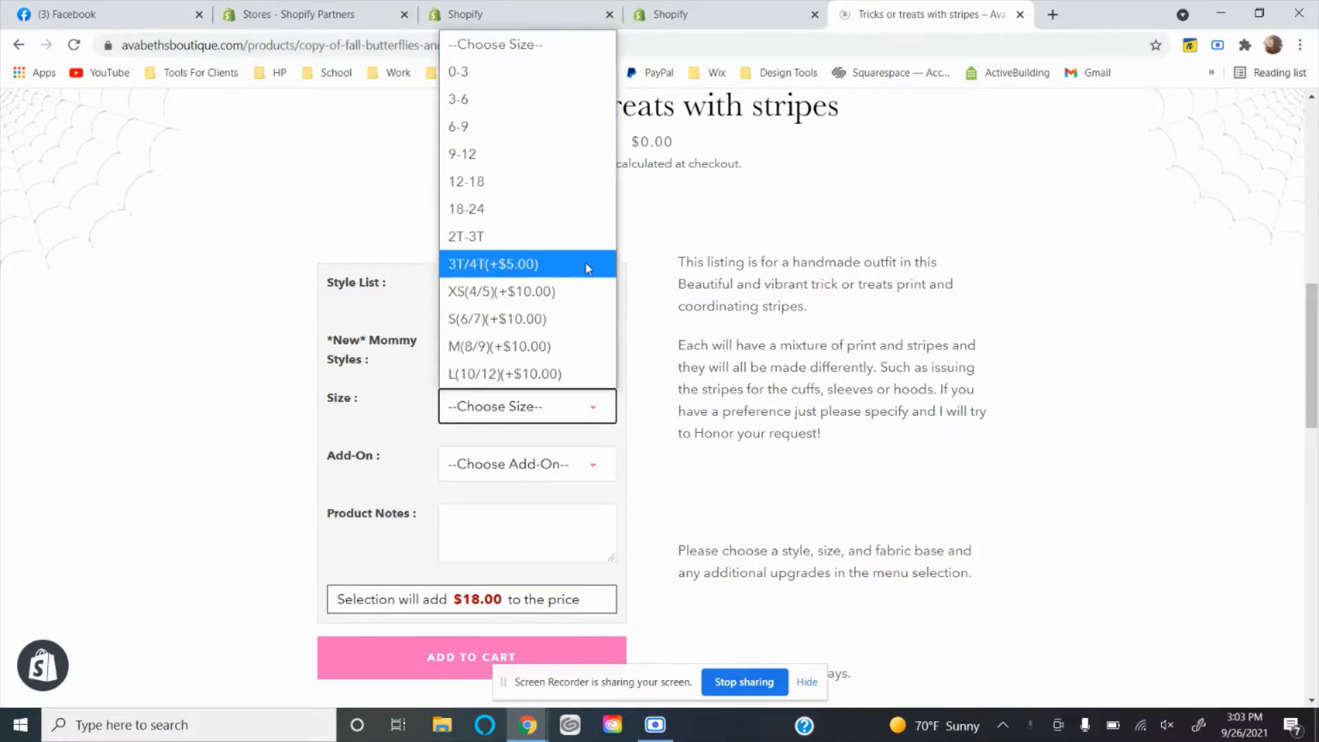
{"action": "left_click", "coordinate": [636, 375]}
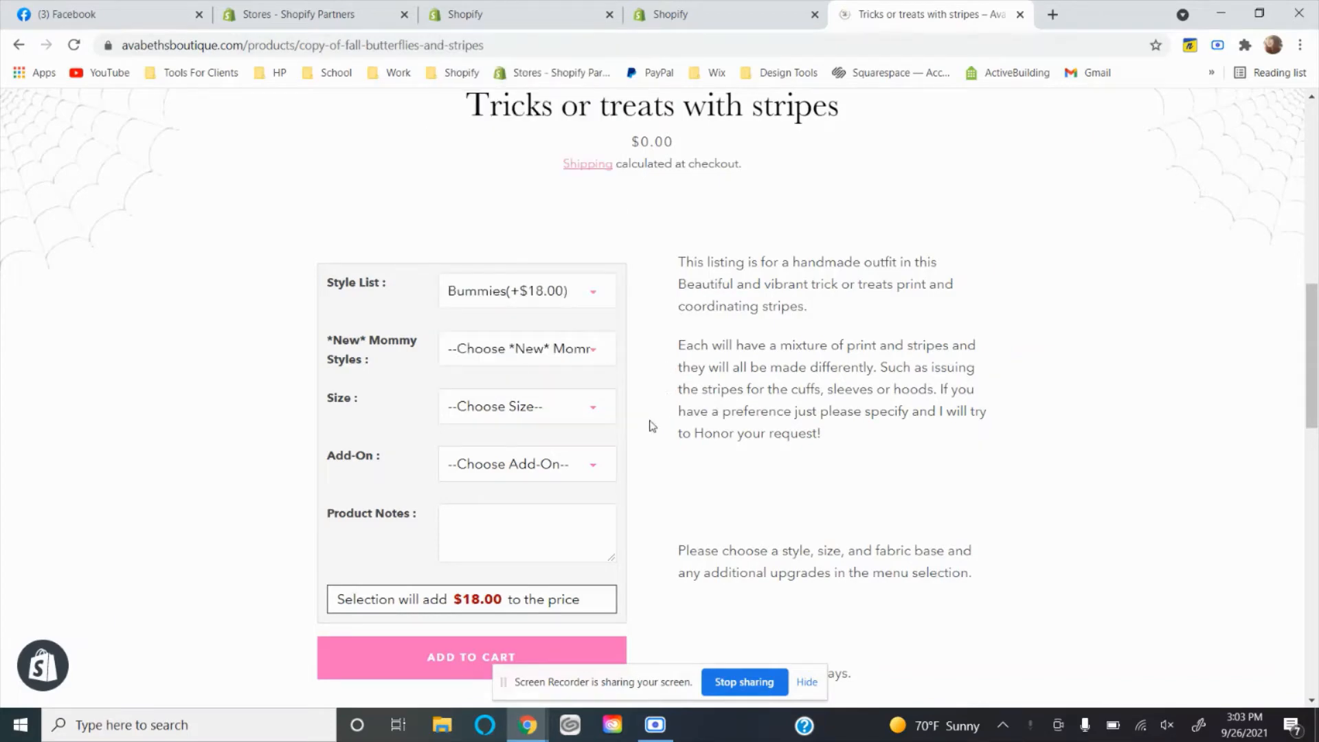
{"action": "scroll", "coordinate": [794, 309], "scroll_direction": "down", "scroll_amount": 4}
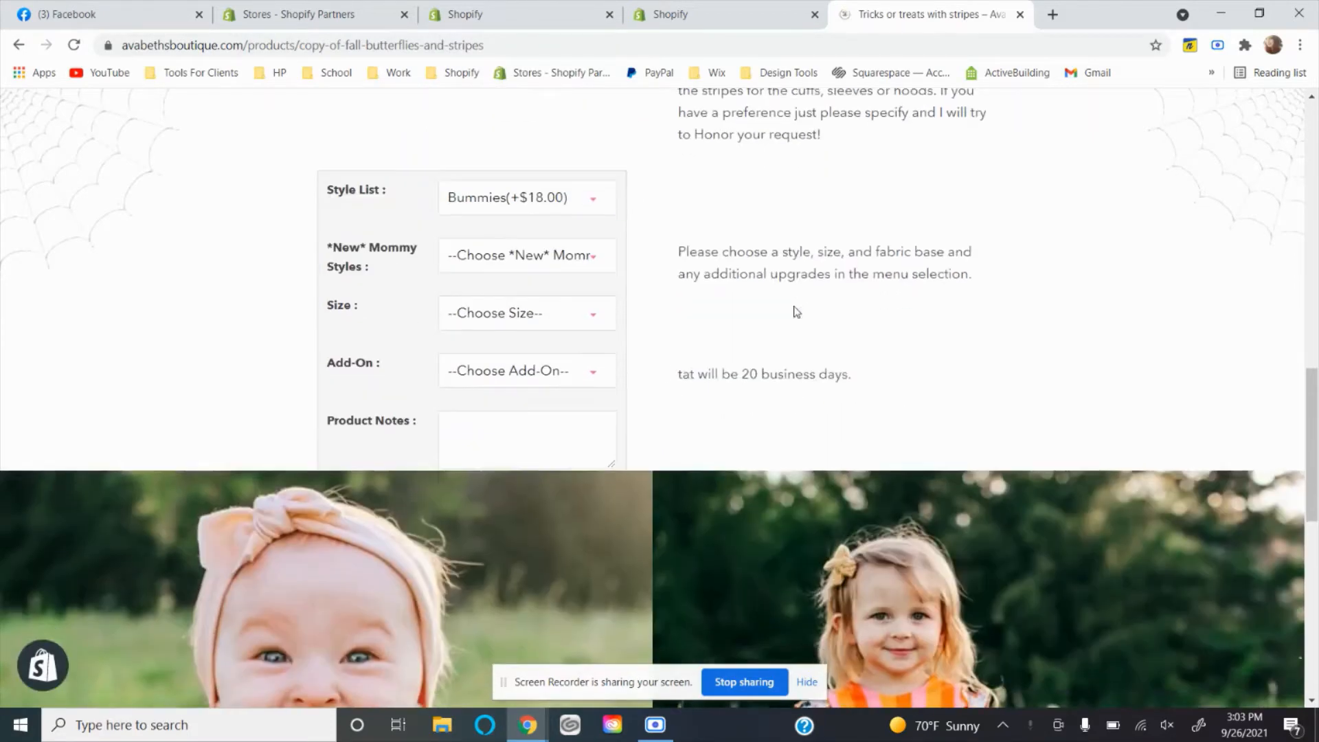
{"action": "scroll", "coordinate": [795, 309], "scroll_direction": "up", "scroll_amount": 8}
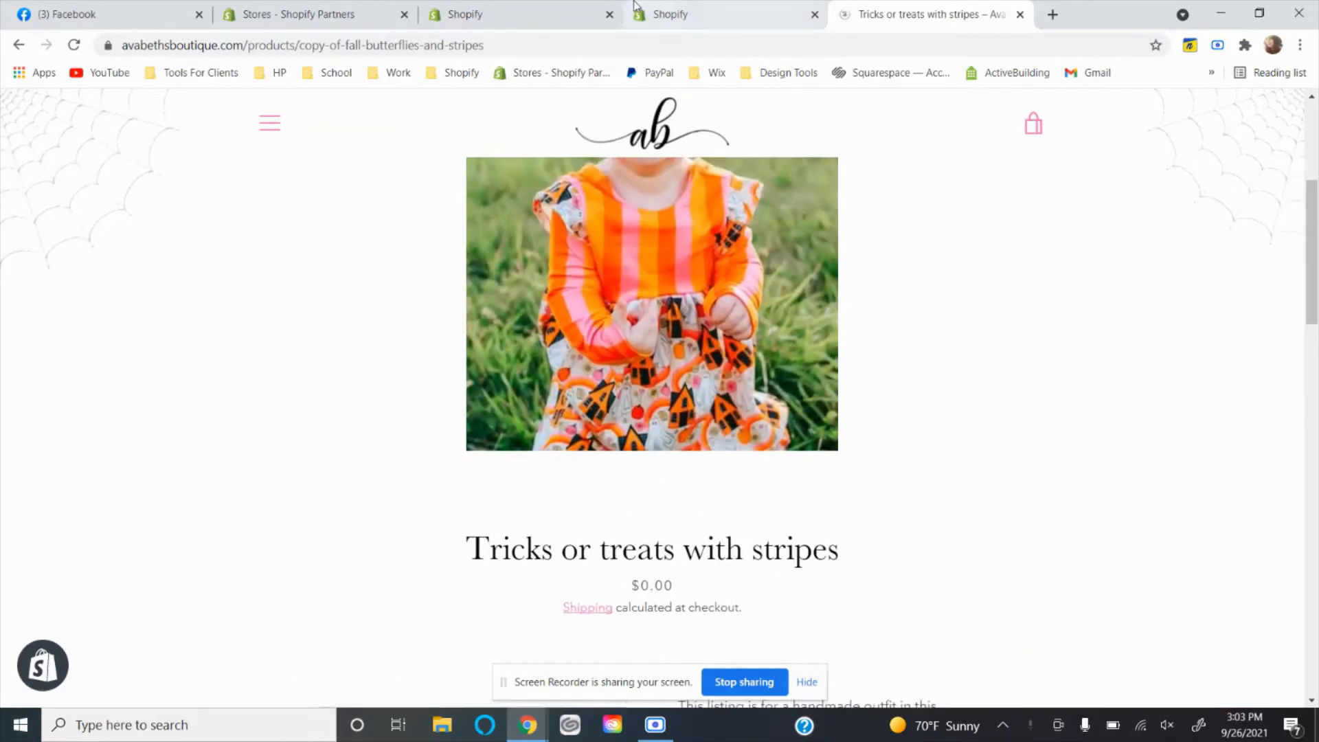
Switch to the test store's Apps page, view the Shopify App Store and close it again.
{"action": "left_click", "coordinate": [670, 13]}
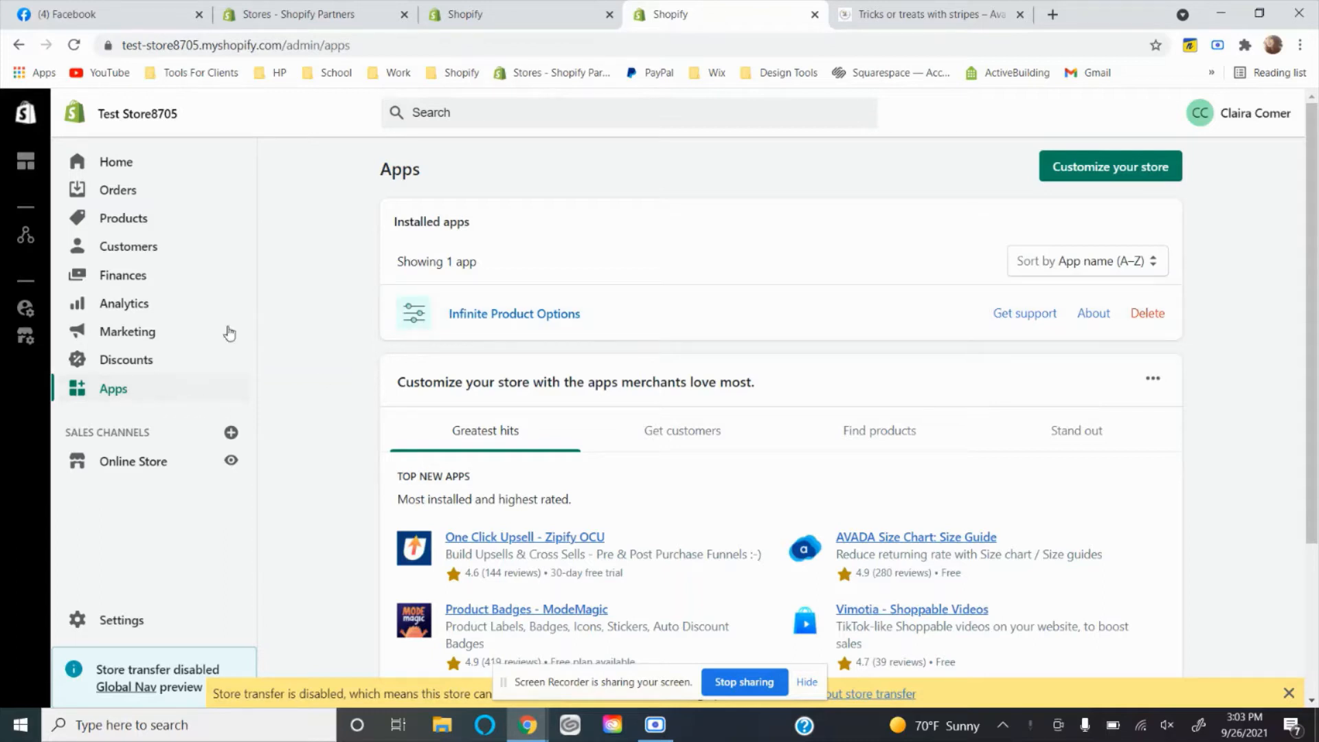
{"action": "left_click", "coordinate": [1075, 167]}
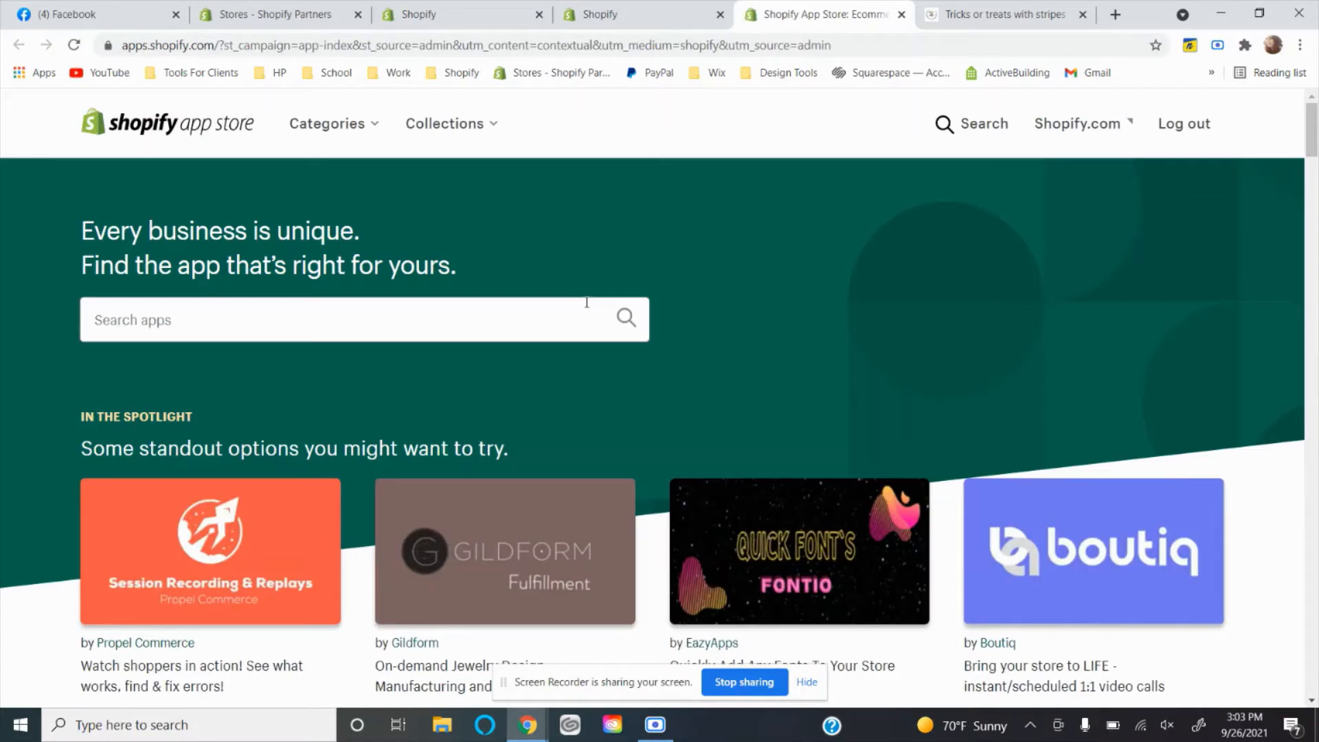
{"action": "left_click", "coordinate": [901, 15]}
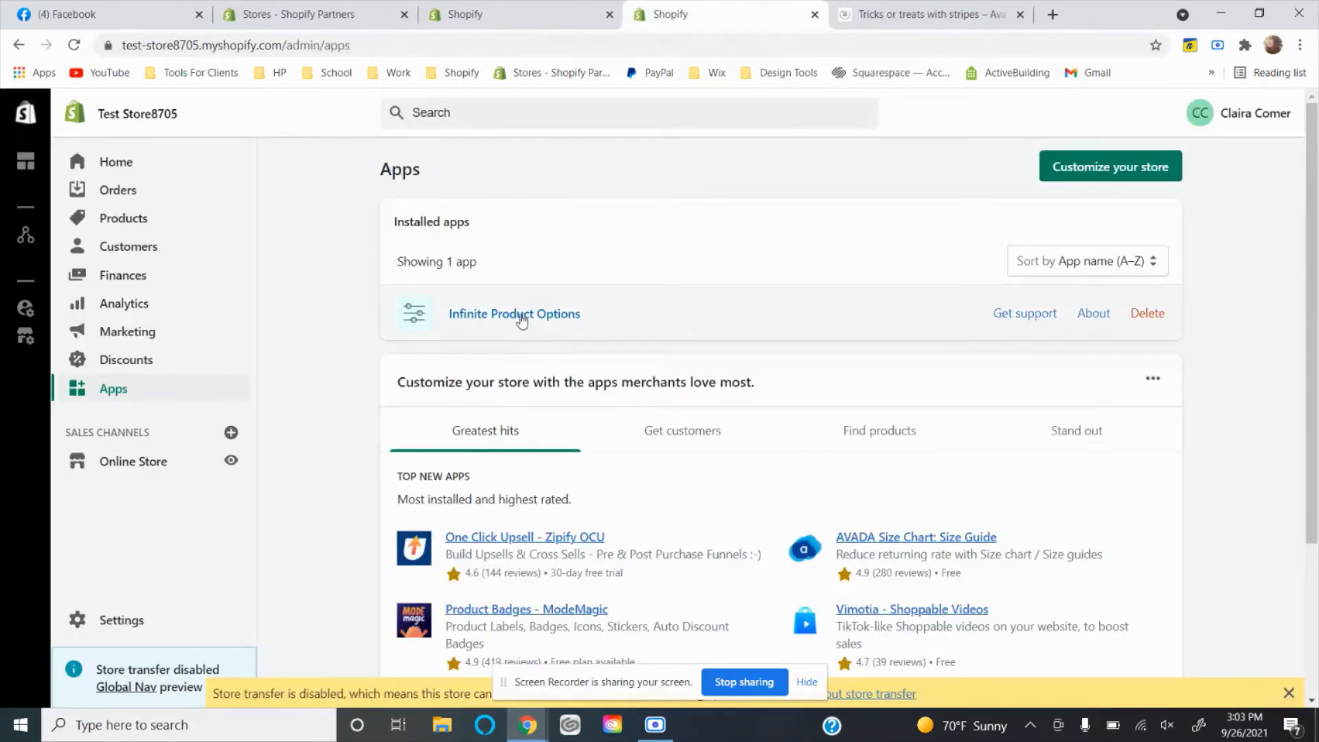
Open Infinite Product Options, agree to the privacy policy and terms and conditions, and get started.
{"action": "left_click", "coordinate": [520, 317]}
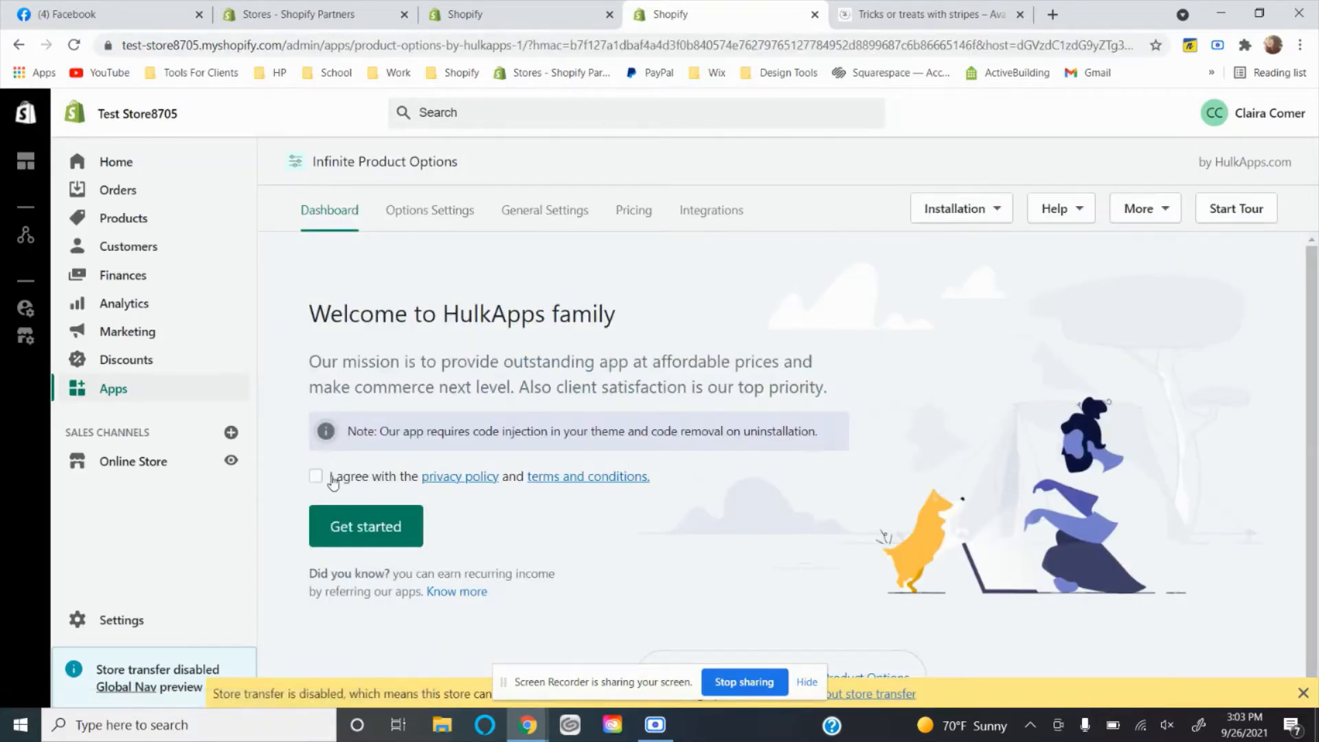
{"action": "left_click", "coordinate": [333, 478]}
{"action": "left_click", "coordinate": [339, 522]}
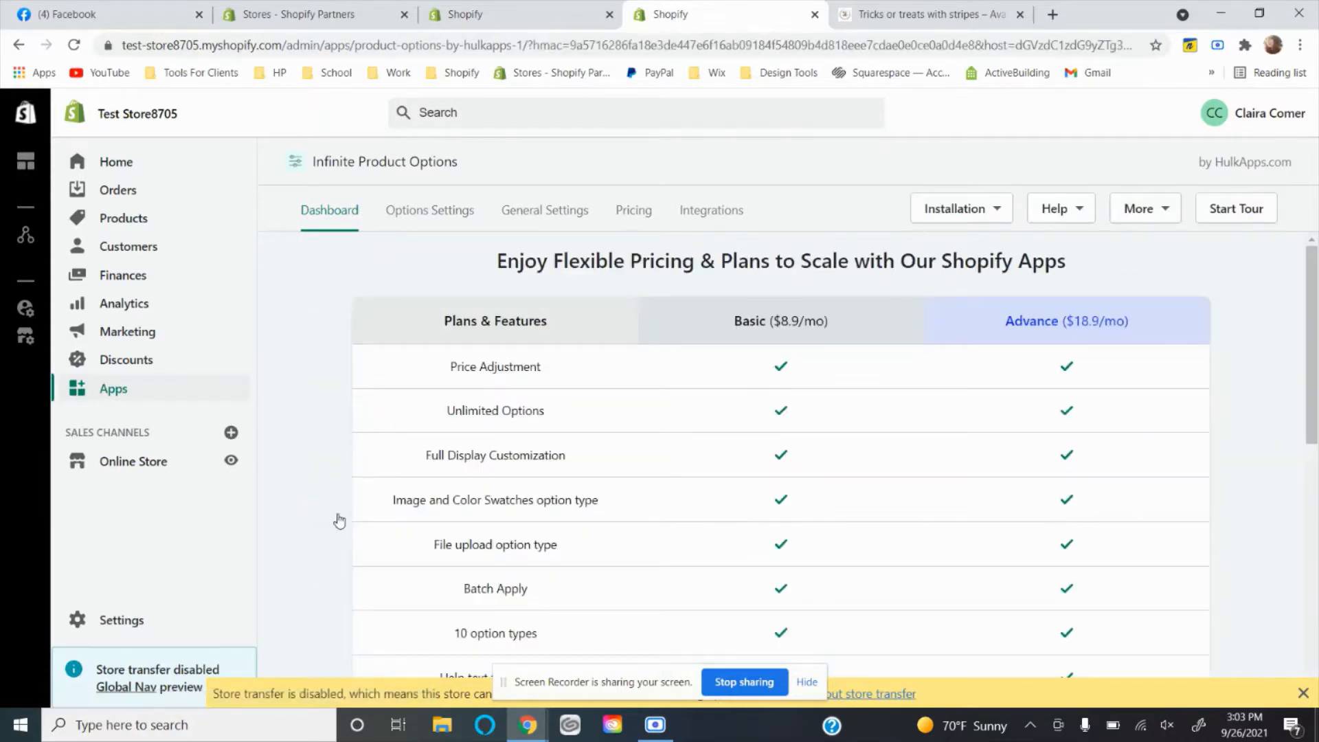
Compare the features of the Basic and Advance plans, including conditional logic.
{"action": "scroll", "coordinate": [339, 523], "scroll_direction": "down", "scroll_amount": 4}
{"action": "scroll", "coordinate": [338, 522], "scroll_direction": "down", "scroll_amount": 5}
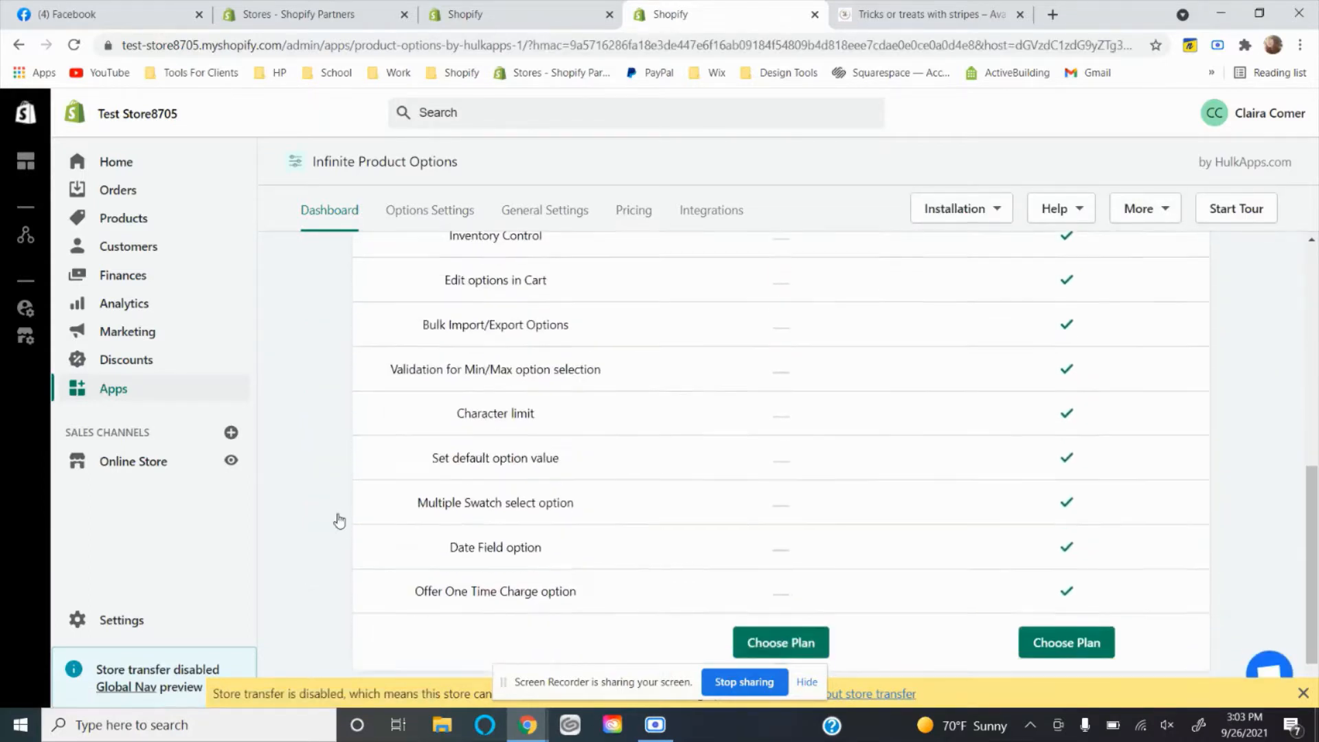
{"action": "scroll", "coordinate": [829, 537], "scroll_direction": "up", "scroll_amount": 5}
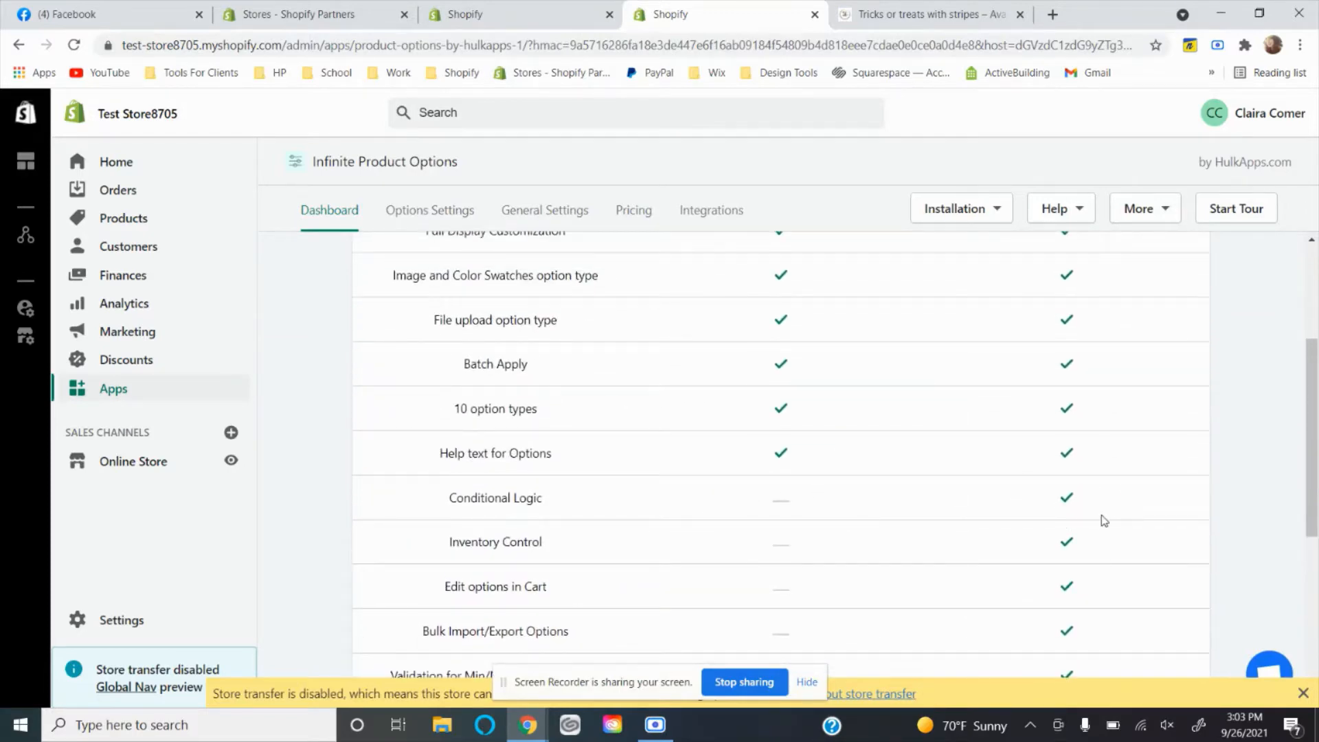
{"action": "scroll", "coordinate": [1104, 520], "scroll_direction": "down", "scroll_amount": 3}
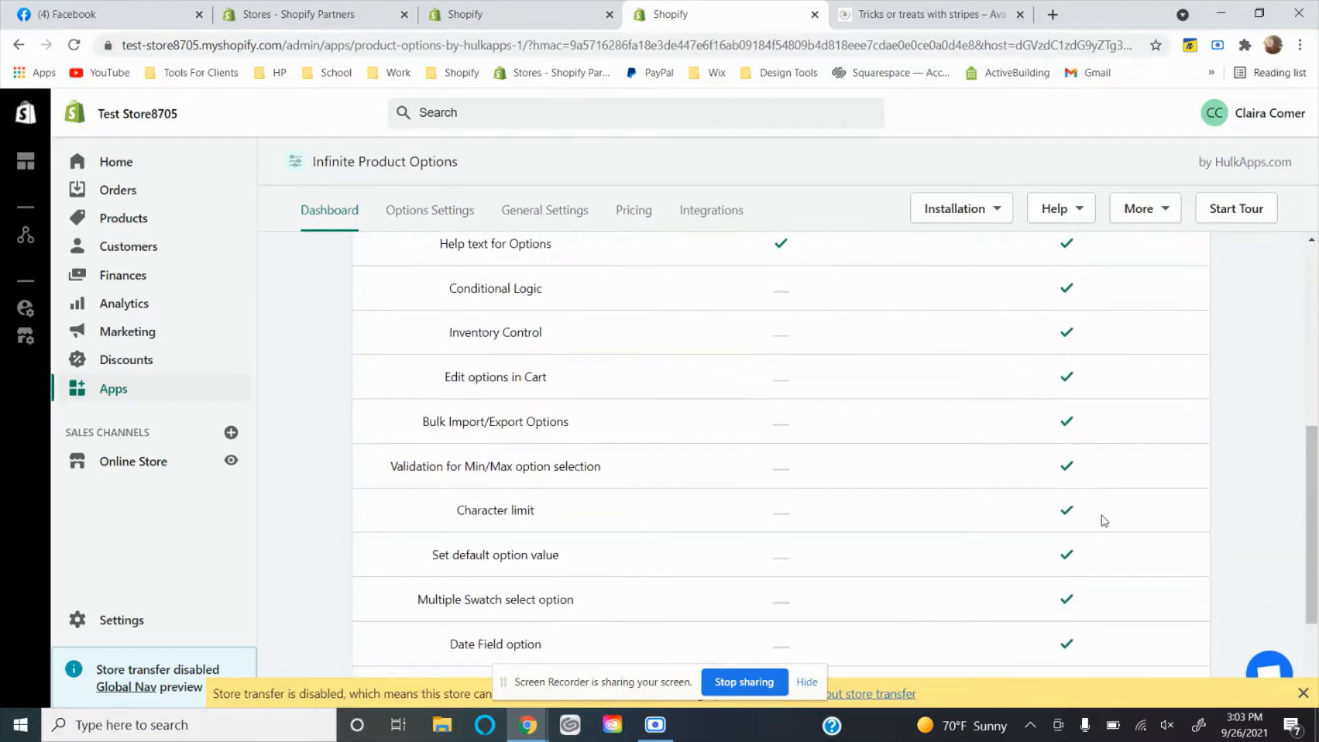
Return to the boutique's product page, choose the Beanie style and examine its size choices.
{"action": "left_click", "coordinate": [968, 11]}
{"action": "scroll", "coordinate": [654, 436], "scroll_direction": "down", "scroll_amount": 7}
{"action": "left_click", "coordinate": [501, 225]}
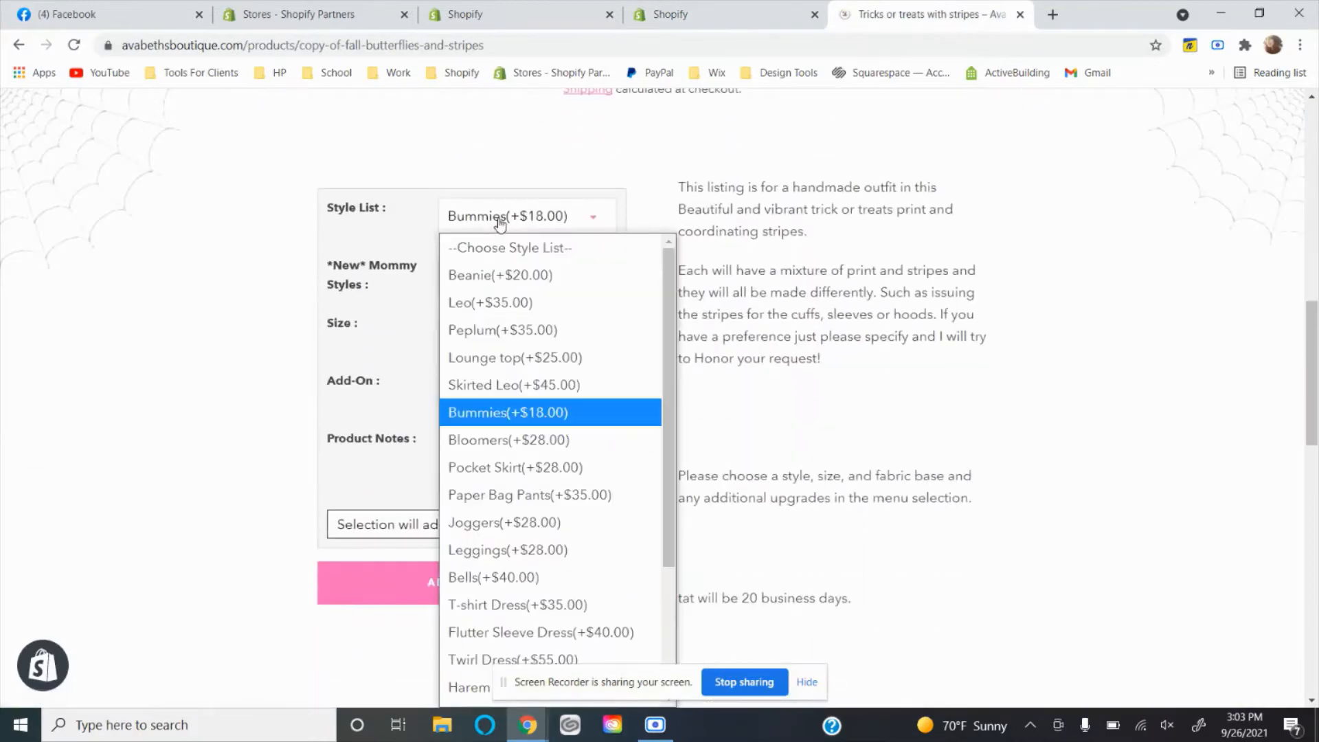
{"action": "left_click", "coordinate": [483, 275]}
{"action": "left_click", "coordinate": [480, 334]}
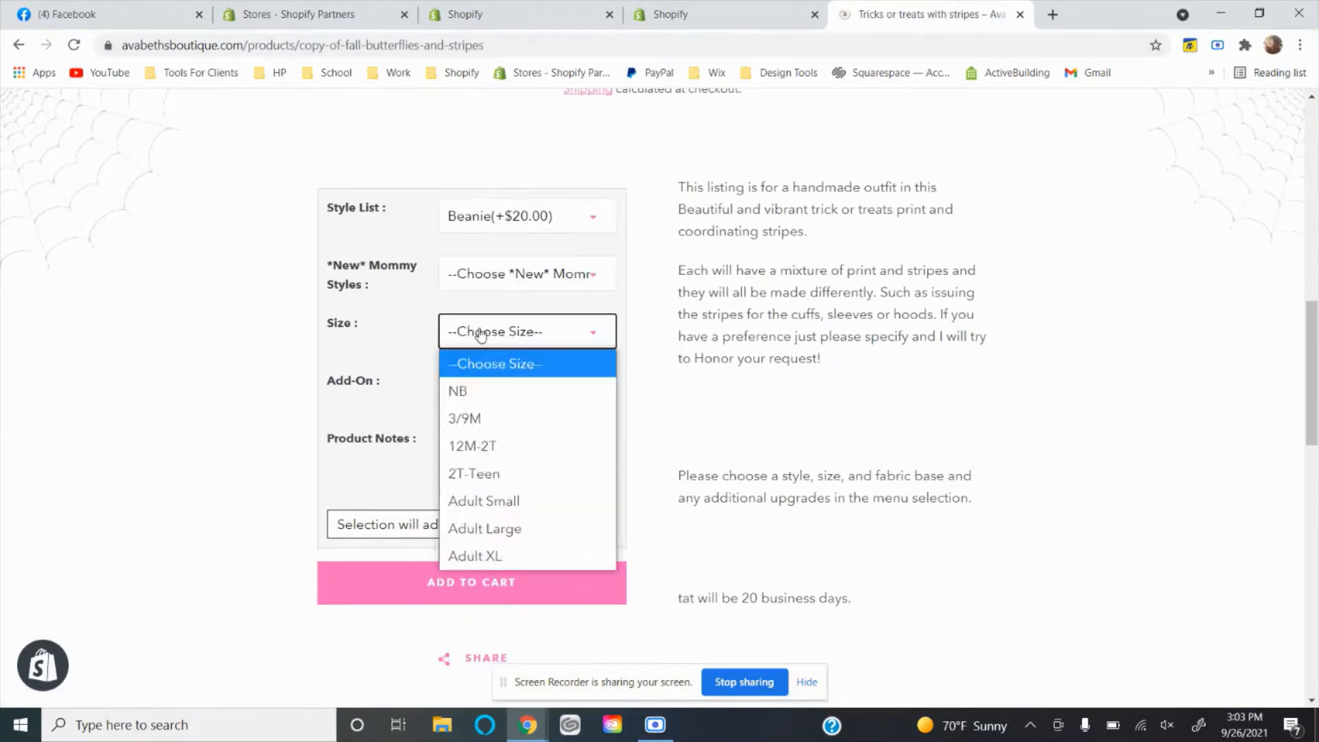
{"action": "left_click", "coordinate": [528, 218]}
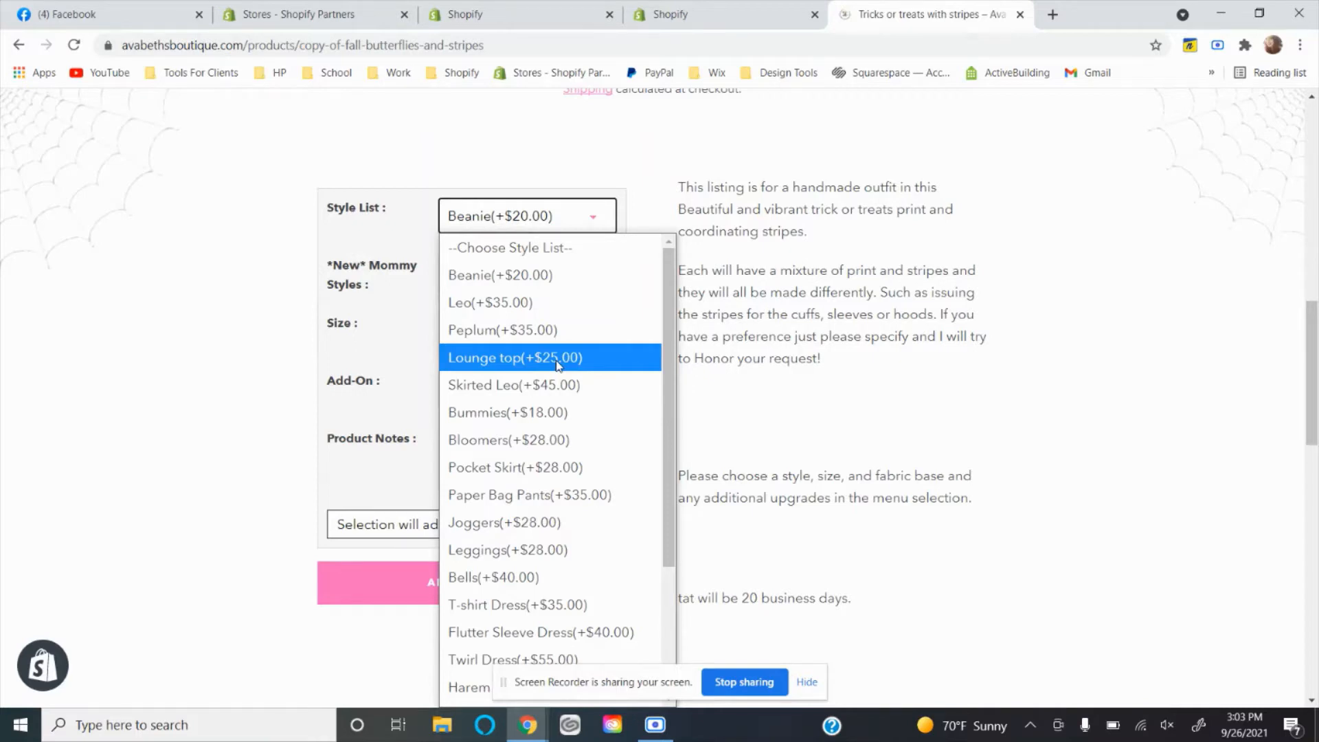
{"action": "left_click", "coordinate": [522, 277]}
{"action": "left_click", "coordinate": [494, 332]}
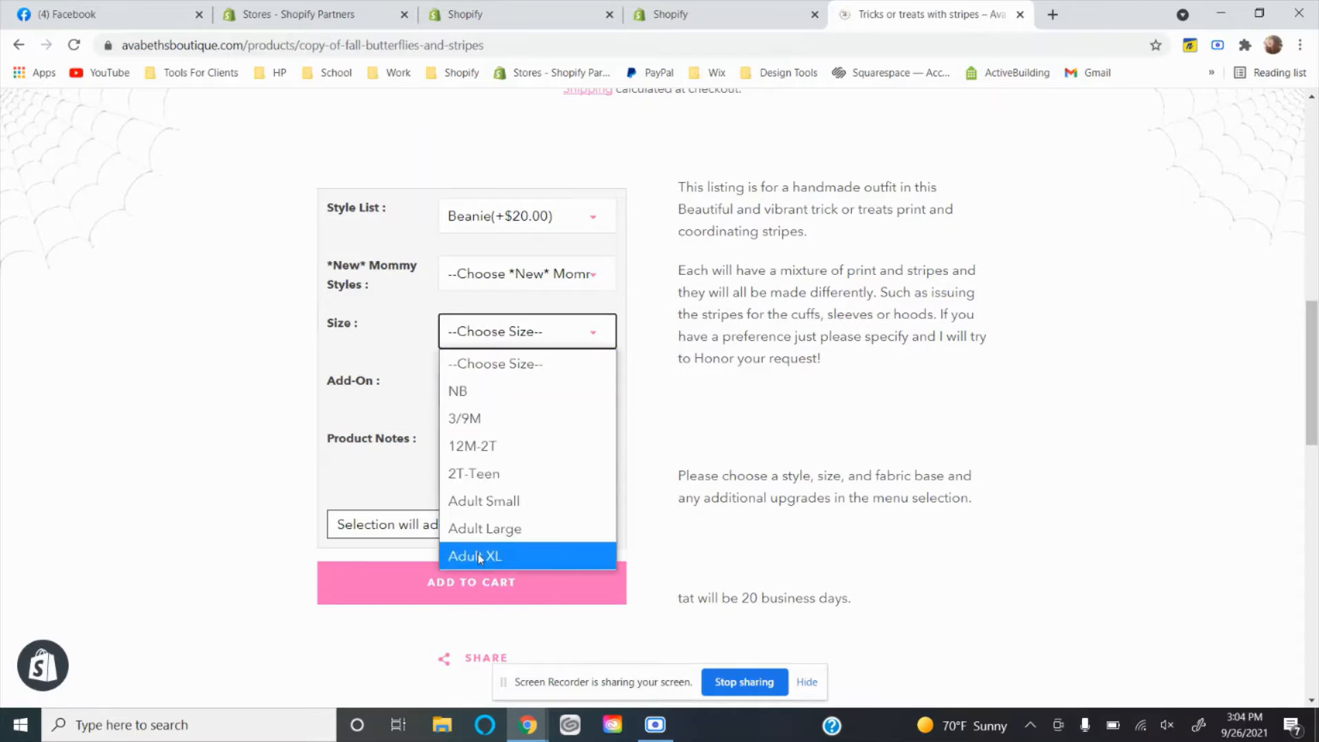
Change the product's style to Bloomers and choose the 2T-5T size.
{"action": "left_click", "coordinate": [519, 232]}
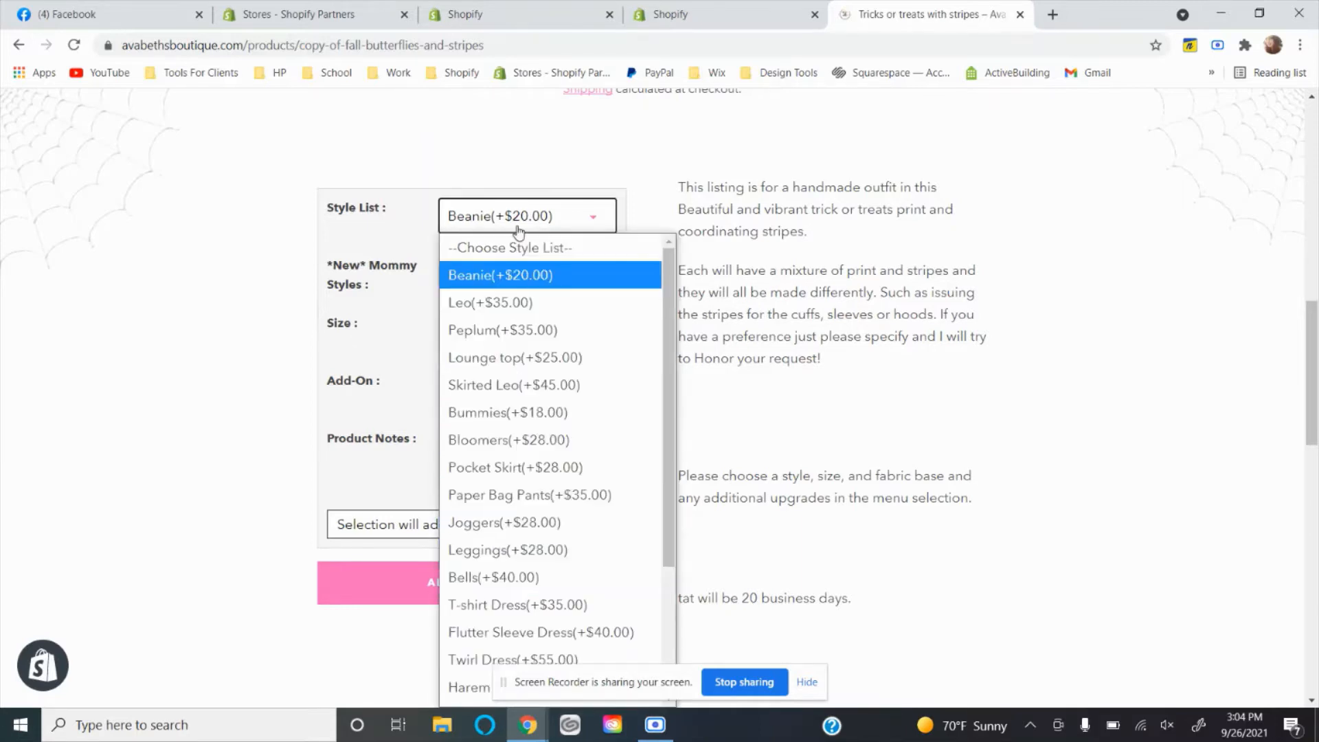
{"action": "left_click", "coordinate": [518, 443]}
{"action": "left_click", "coordinate": [493, 342]}
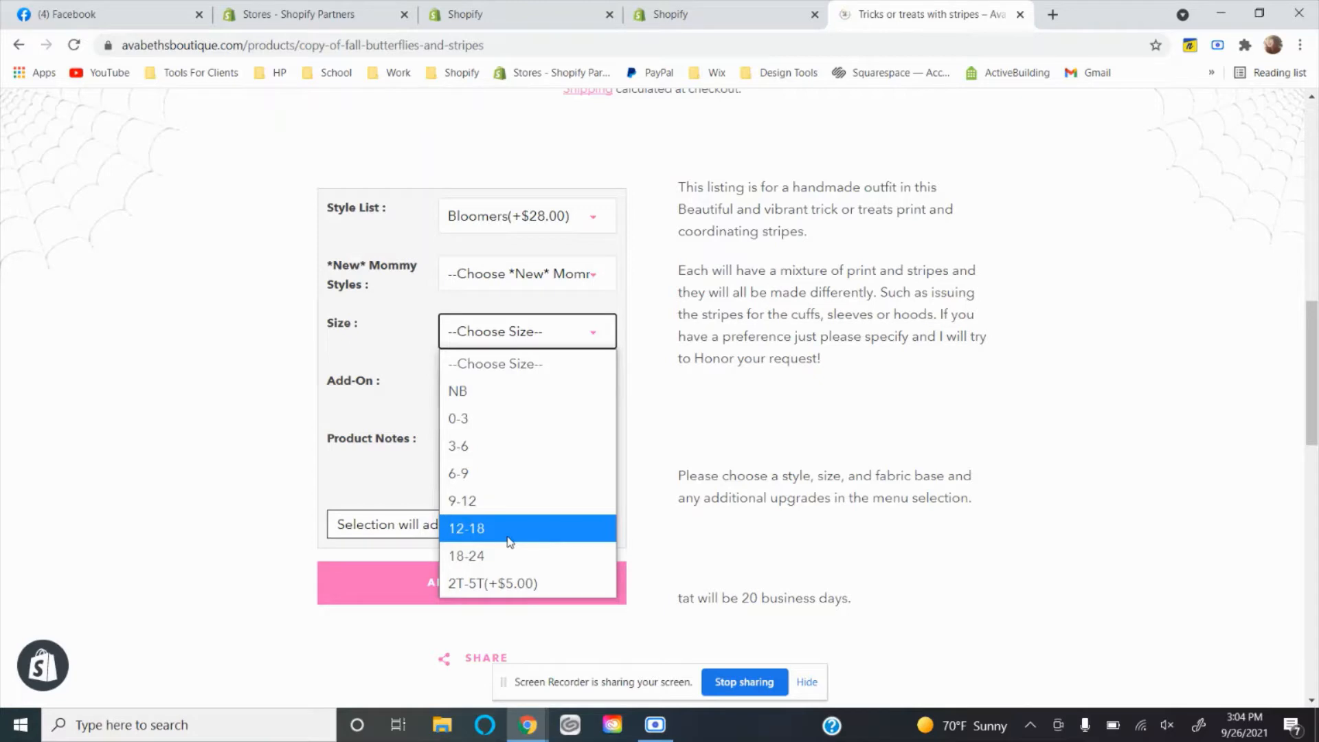
{"action": "left_click", "coordinate": [500, 583]}
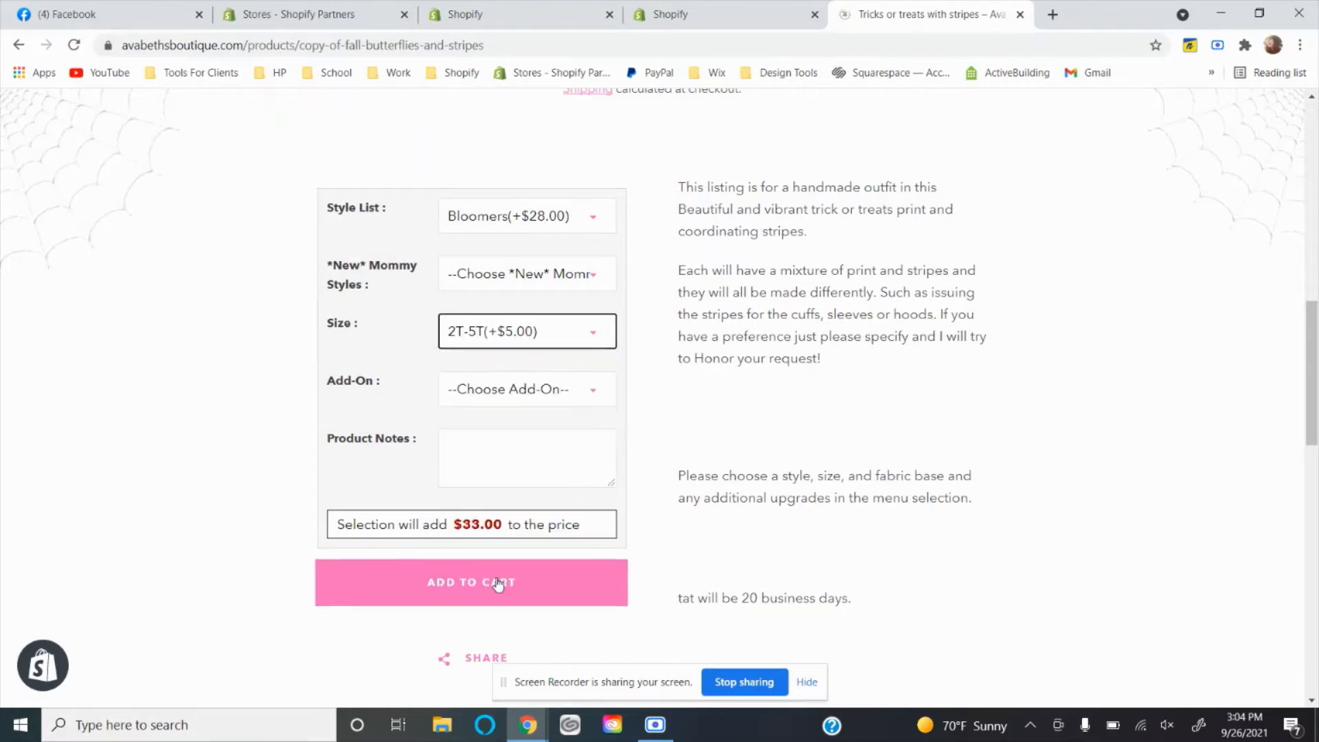
Examine the choices offered under Style List, Add-On and *New* Mommy Styles on the product page.
{"action": "left_click", "coordinate": [525, 227]}
{"action": "scroll", "coordinate": [531, 492], "scroll_direction": "down", "scroll_amount": 3}
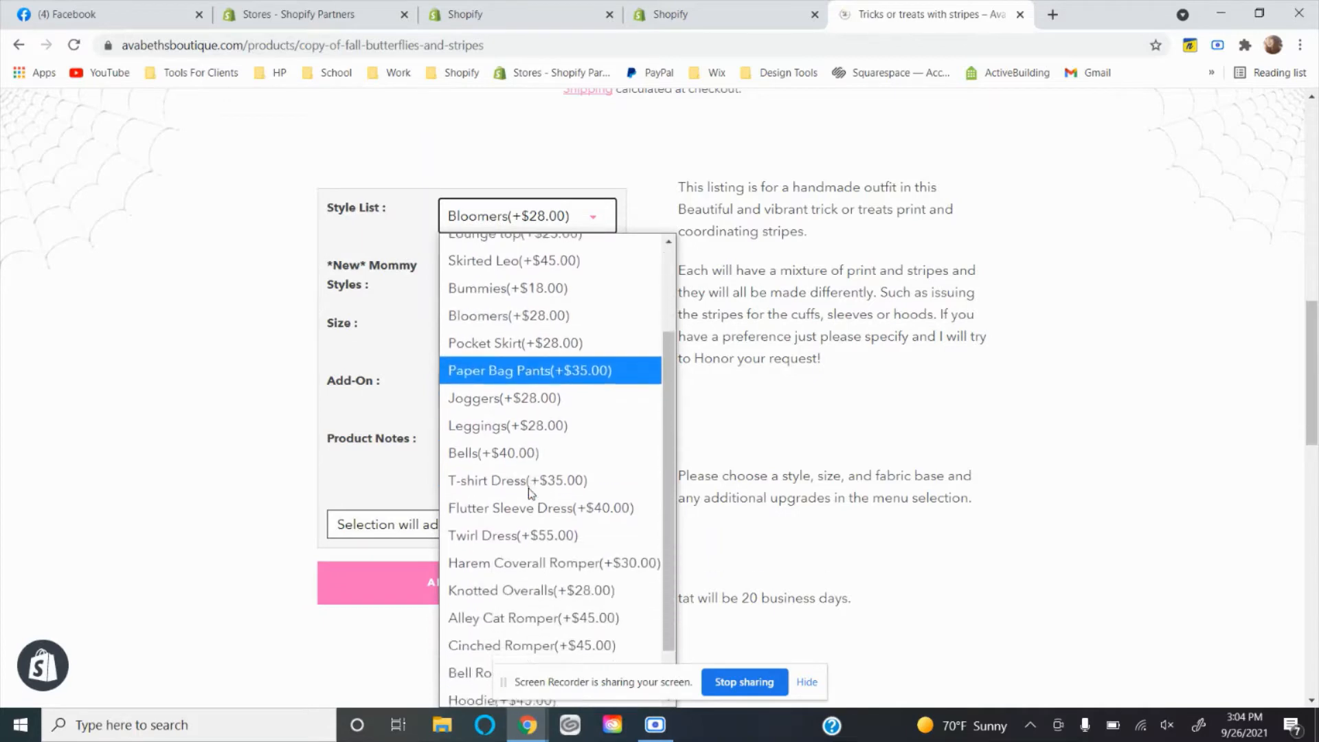
{"action": "scroll", "coordinate": [531, 492], "scroll_direction": "down", "scroll_amount": 1}
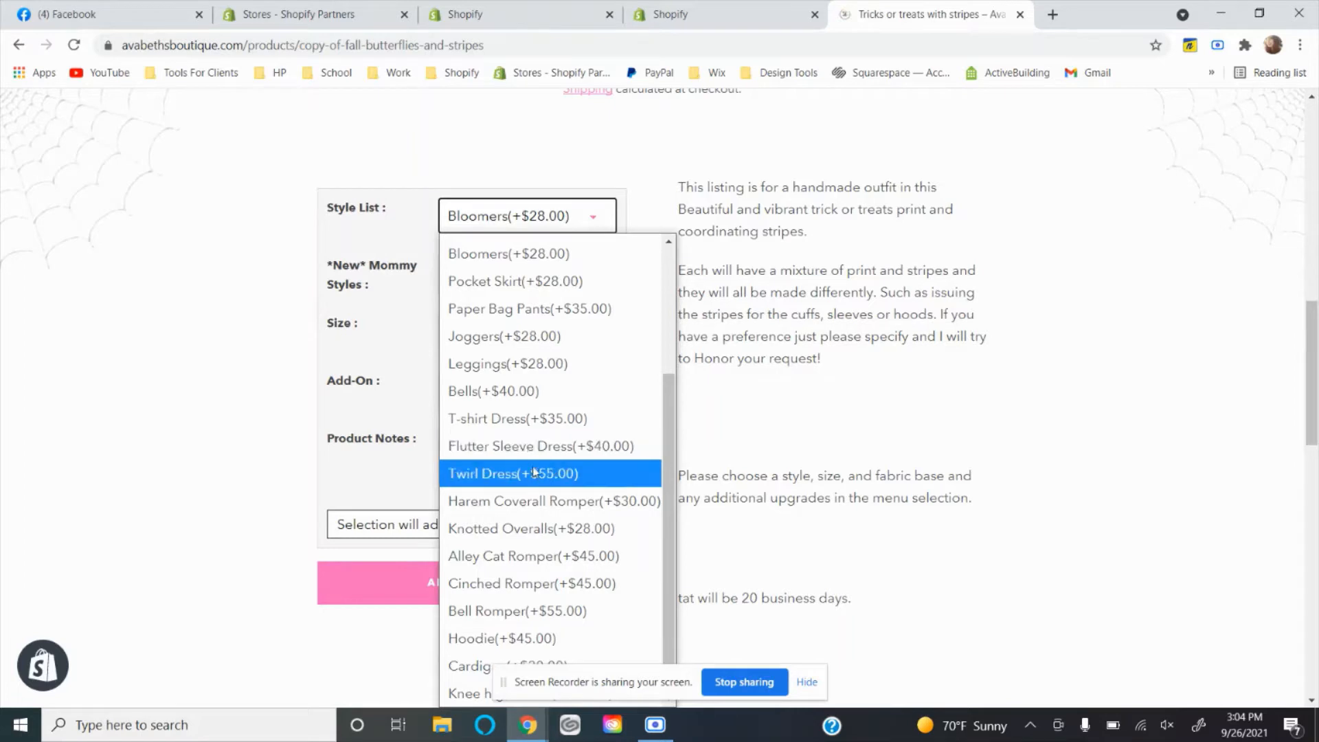
{"action": "left_click", "coordinate": [297, 431]}
{"action": "left_click", "coordinate": [501, 404]}
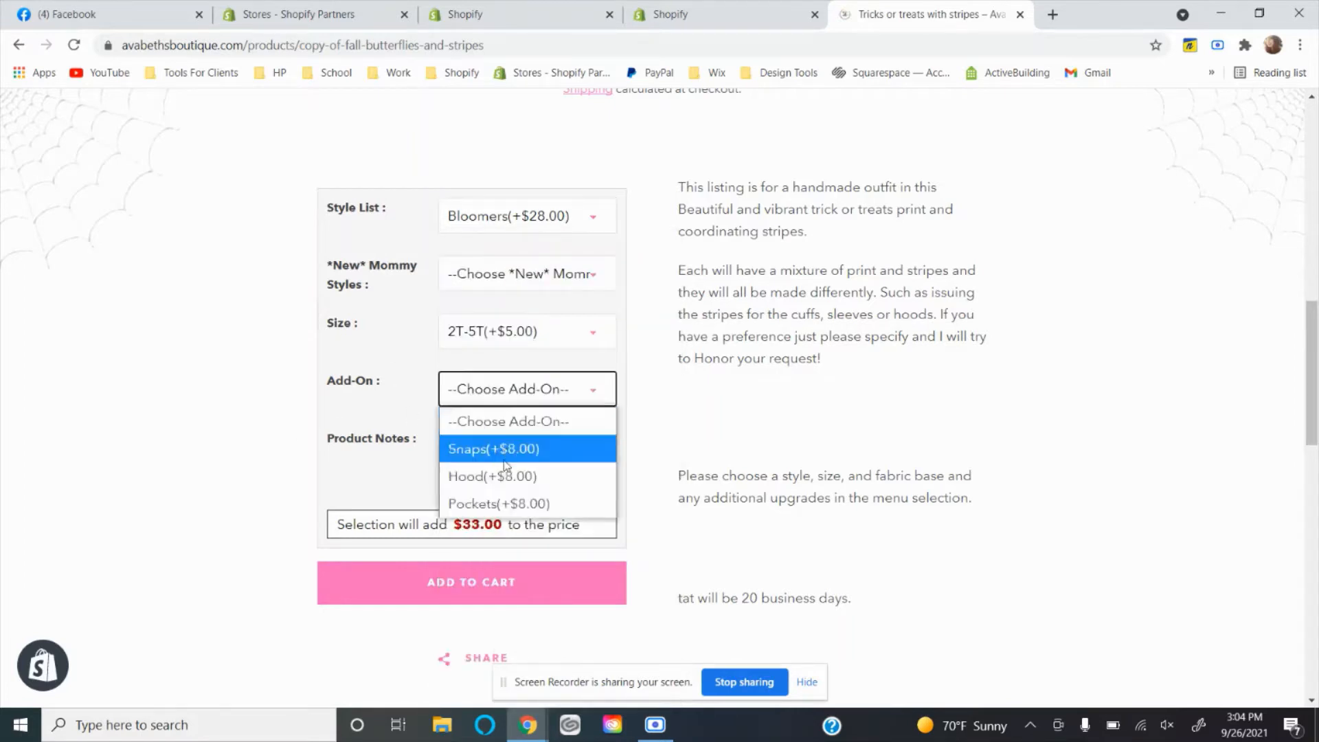
{"action": "left_click", "coordinate": [445, 388]}
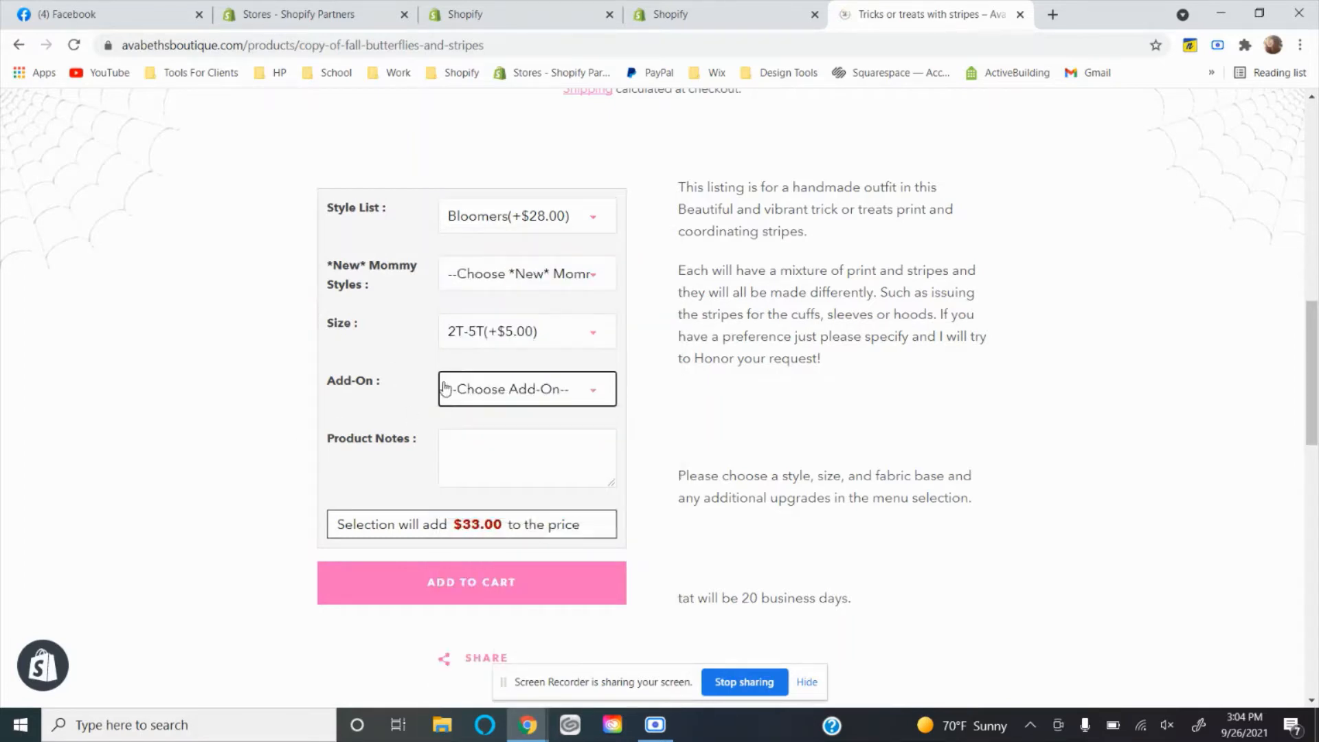
{"action": "left_click", "coordinate": [527, 284]}
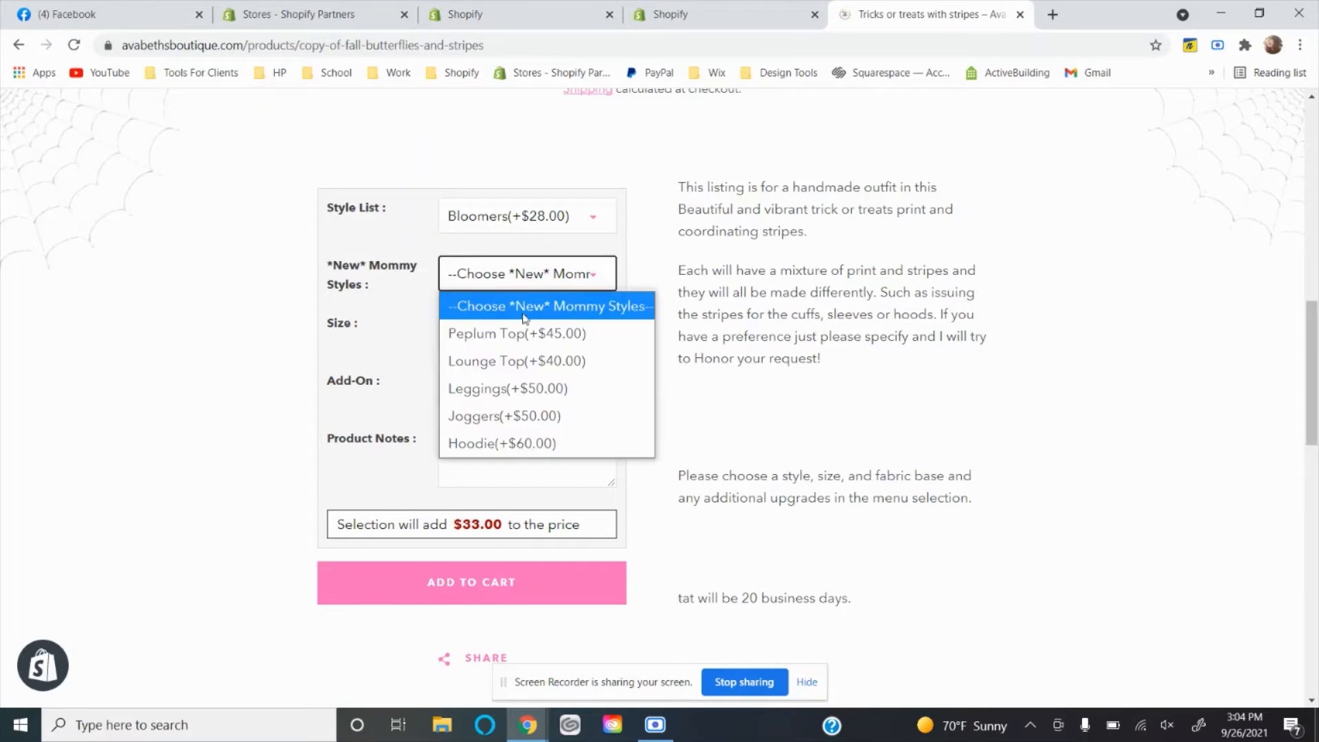
{"action": "left_click", "coordinate": [550, 218]}
{"action": "scroll", "coordinate": [549, 446], "scroll_direction": "down", "scroll_amount": 1}
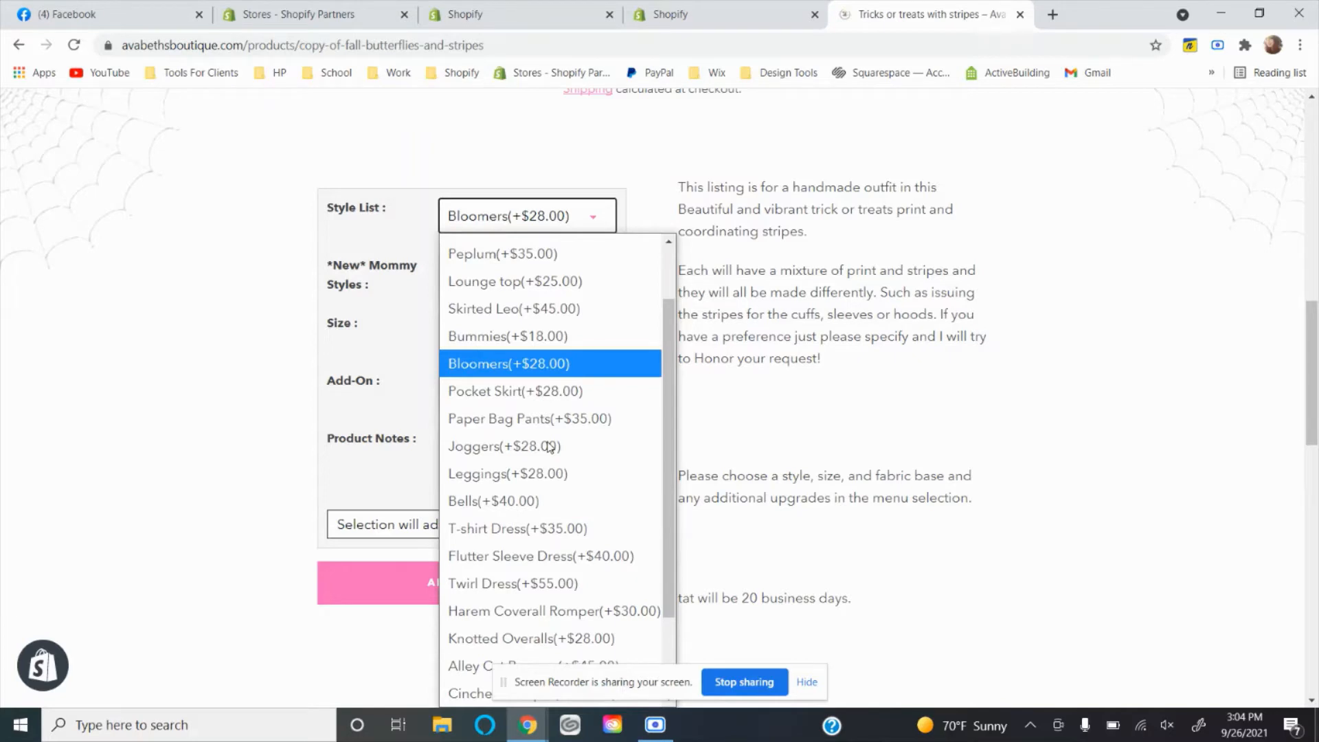
Return to the test store, choose the Advance plan for Infinite Product Options and start its free trial.
{"action": "left_click", "coordinate": [738, 13]}
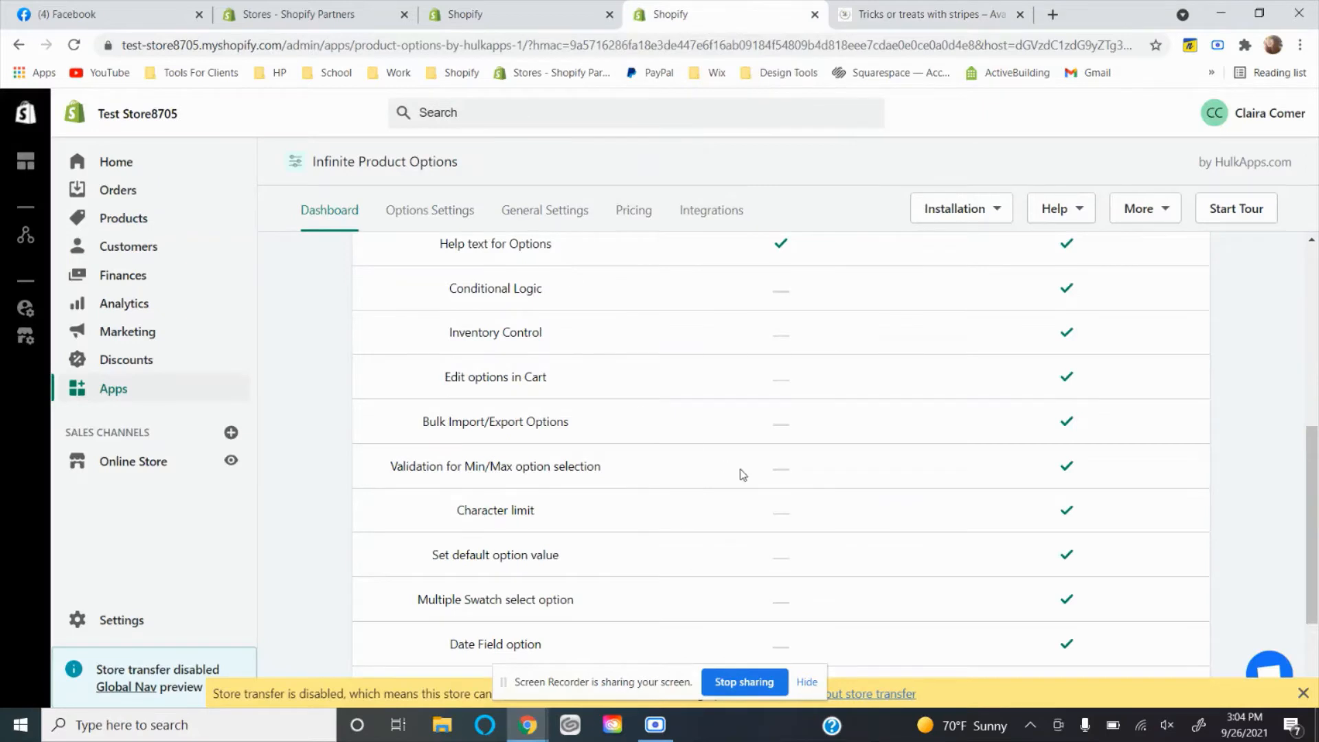
{"action": "scroll", "coordinate": [742, 474], "scroll_direction": "up", "scroll_amount": 3}
{"action": "scroll", "coordinate": [742, 474], "scroll_direction": "down", "scroll_amount": 5}
{"action": "left_click", "coordinate": [1032, 575]}
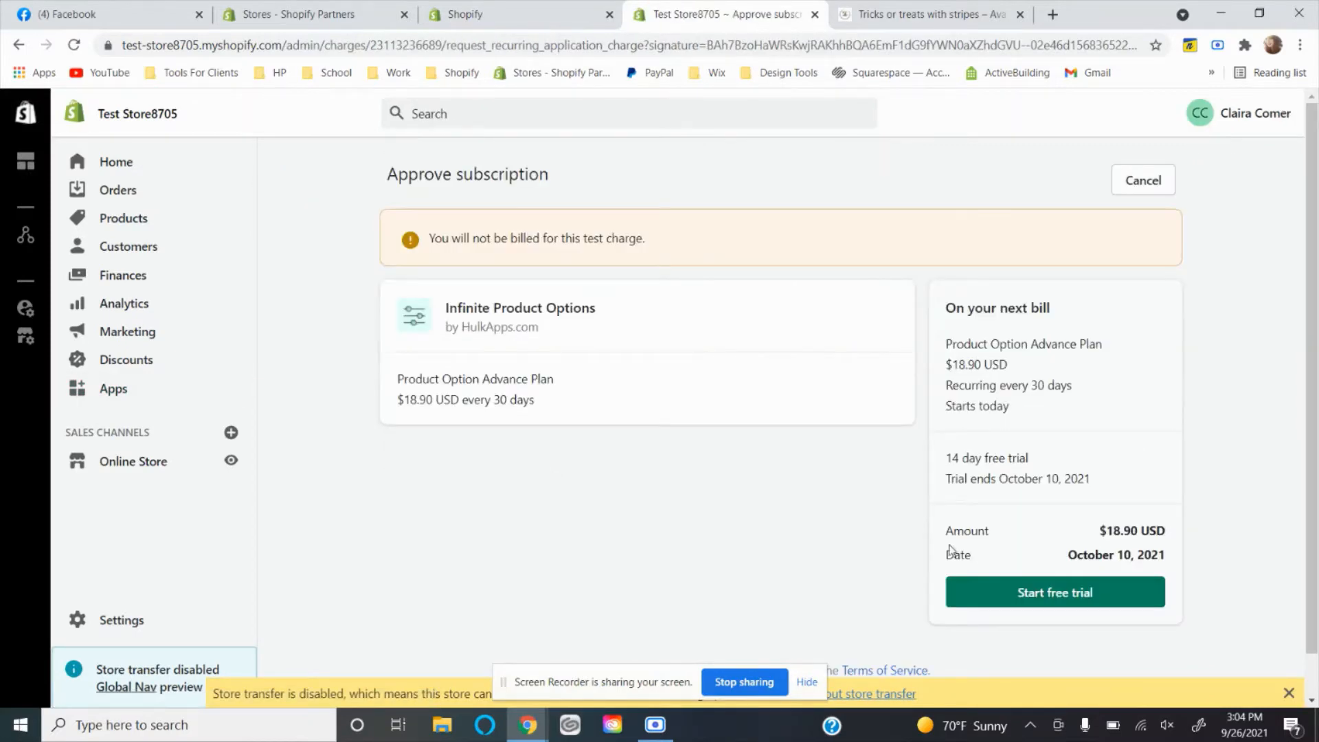
{"action": "left_click", "coordinate": [1041, 595]}
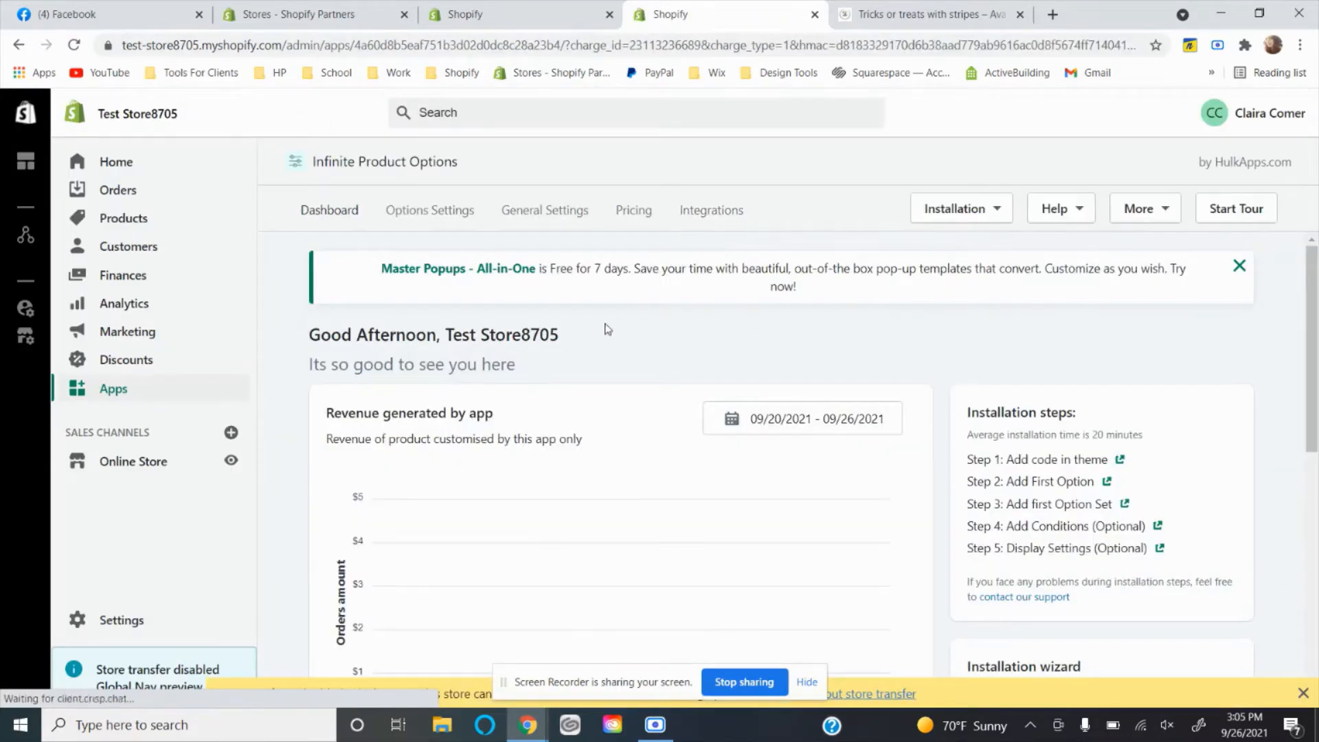
Start a new option in the options settings with display name Style List and unique name Full Style List.
{"action": "left_click", "coordinate": [431, 227]}
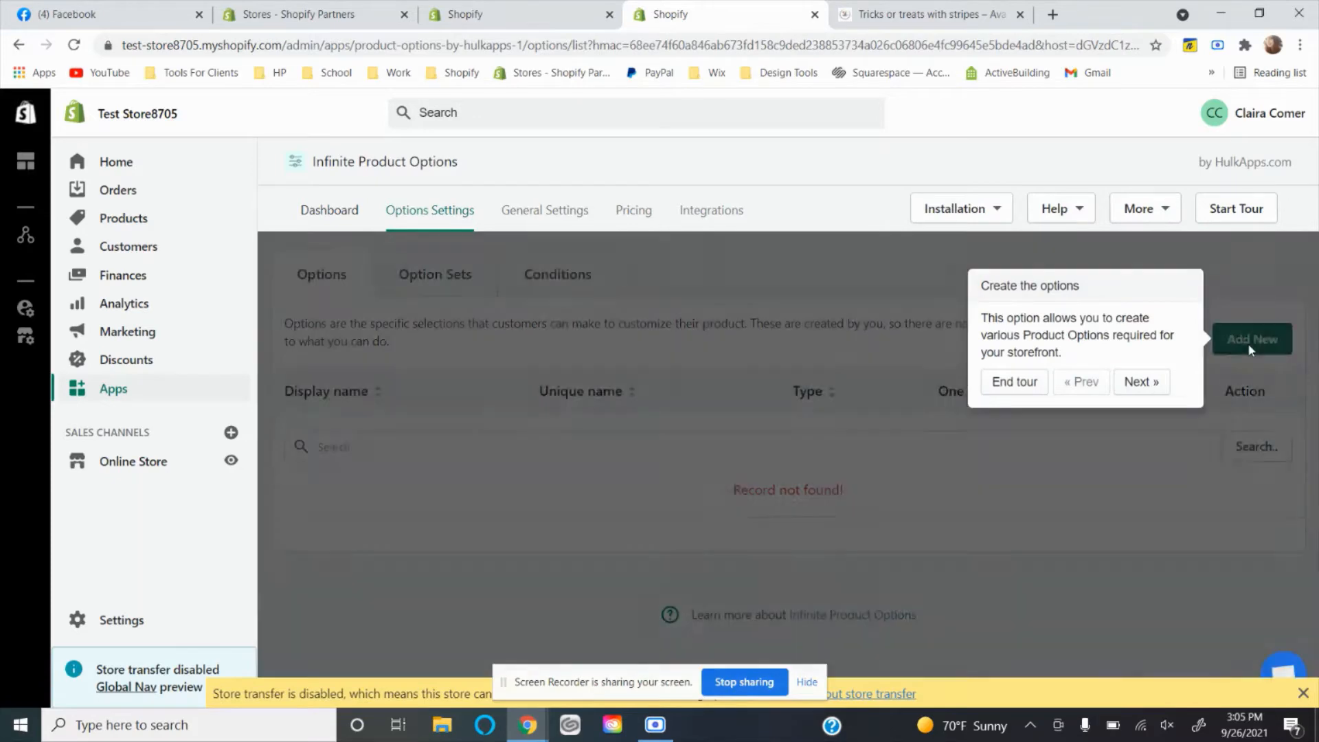
{"action": "left_click", "coordinate": [1249, 348]}
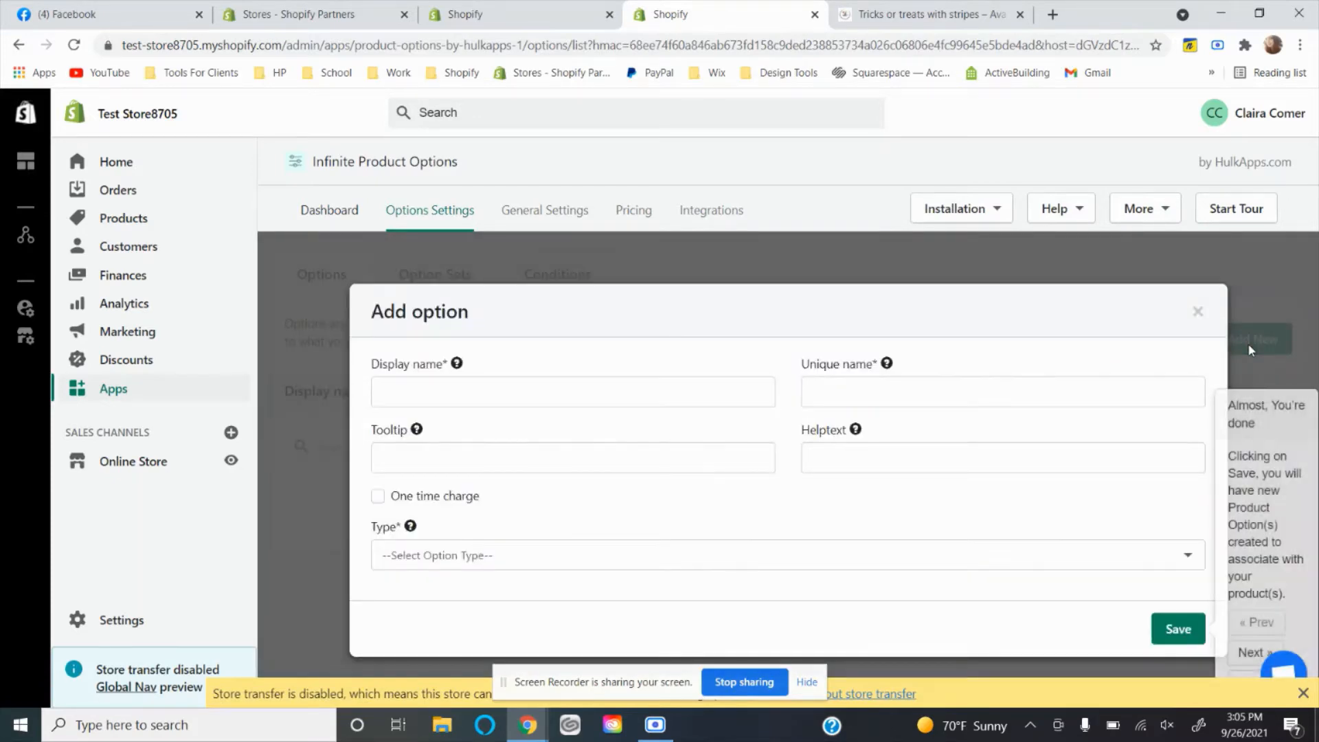
{"action": "left_click", "coordinate": [563, 403]}
{"action": "type", "text": "Style List"}
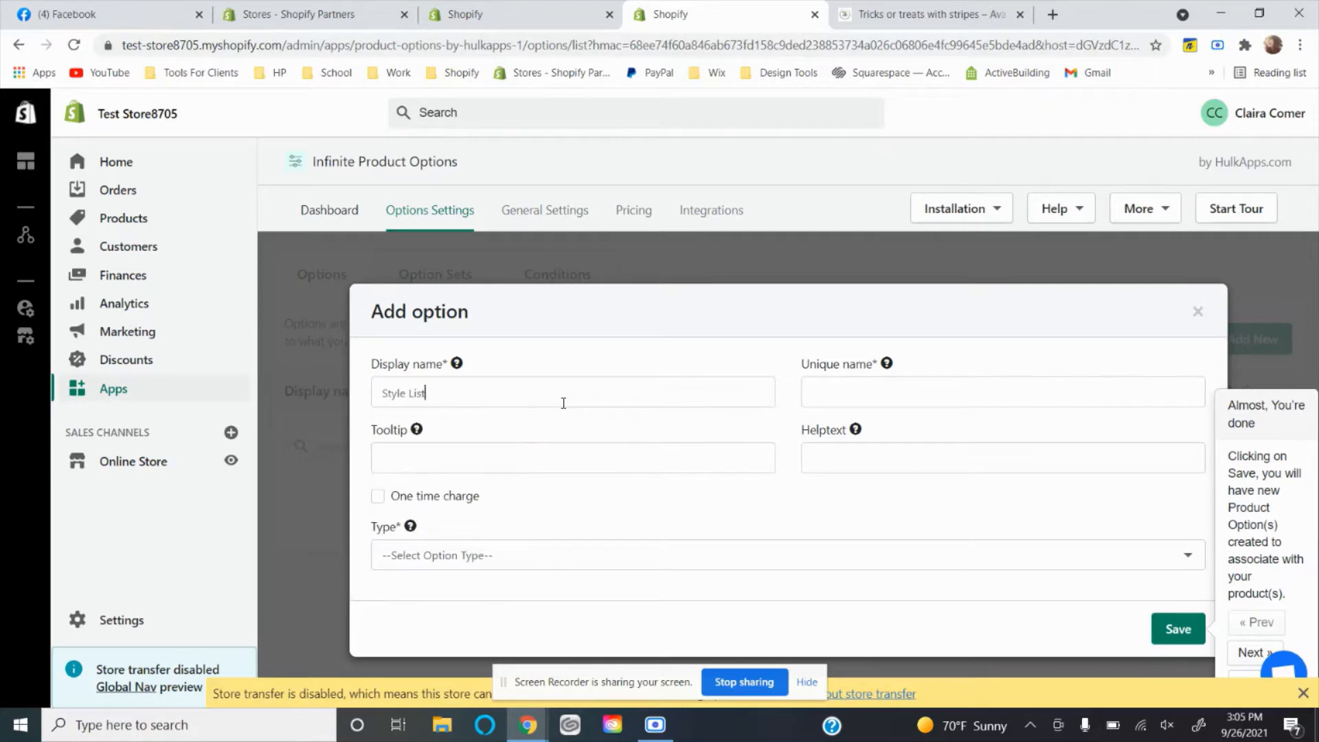
{"action": "key", "text": "Tab"}
{"action": "type", "text": "Ful"}
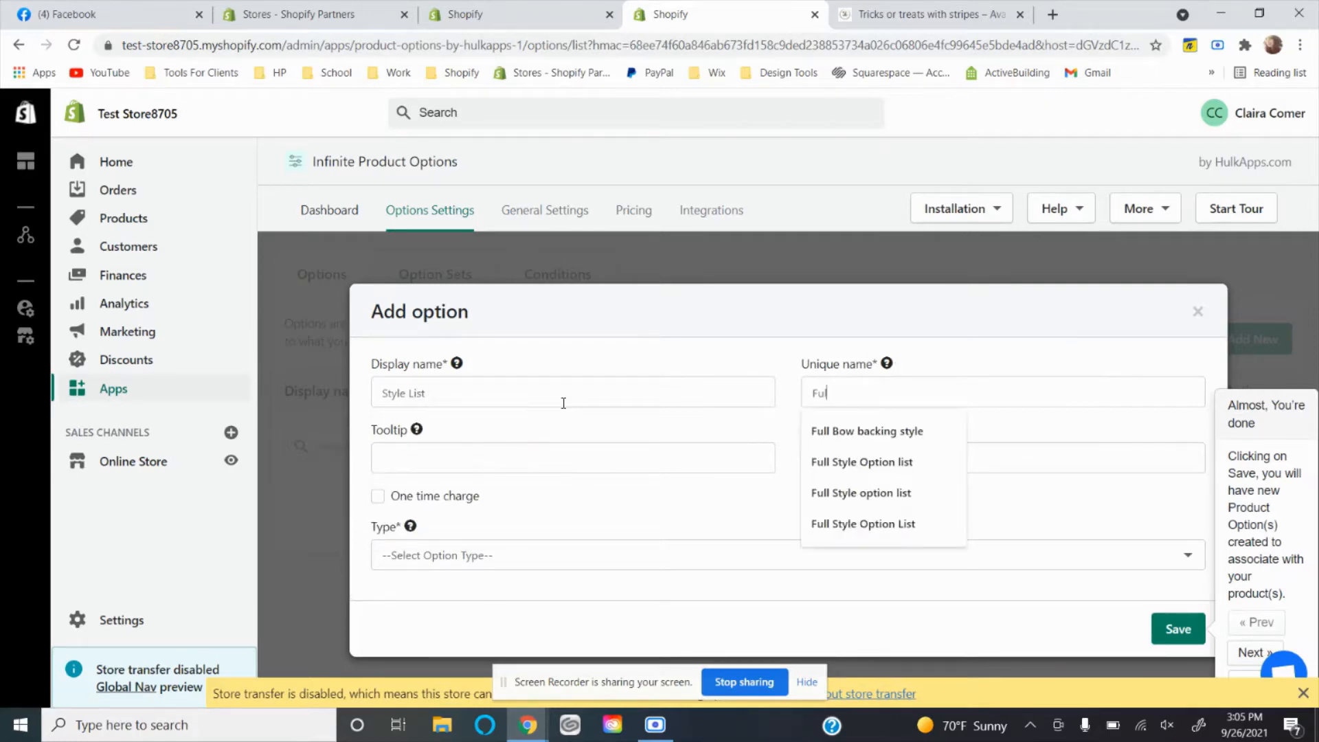
{"action": "type", "text": "l Stly"}
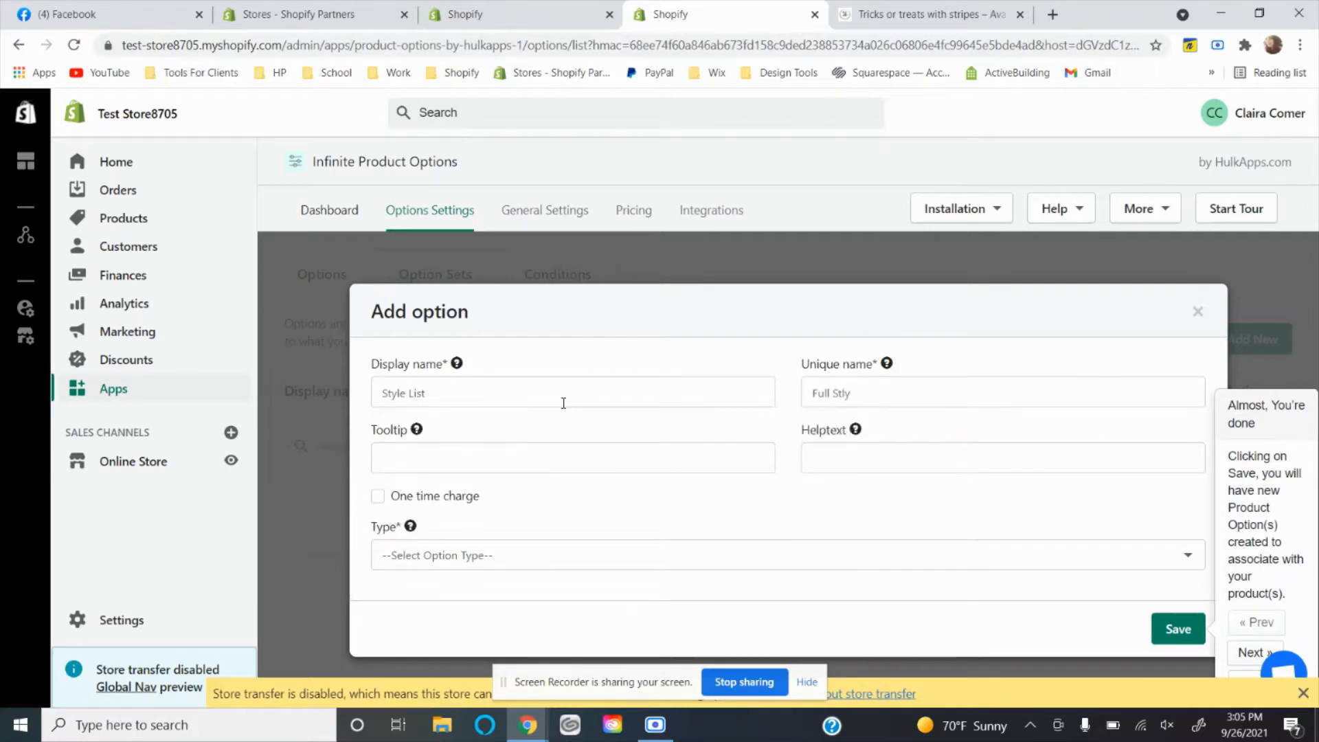
{"action": "key", "text": "BackSpace"}
{"action": "key", "text": "BackSpace"}
{"action": "type", "text": "yle Lis"}
Set the Style List option's type to Dropdown and add three more value rows.
{"action": "left_click", "coordinate": [443, 555]}
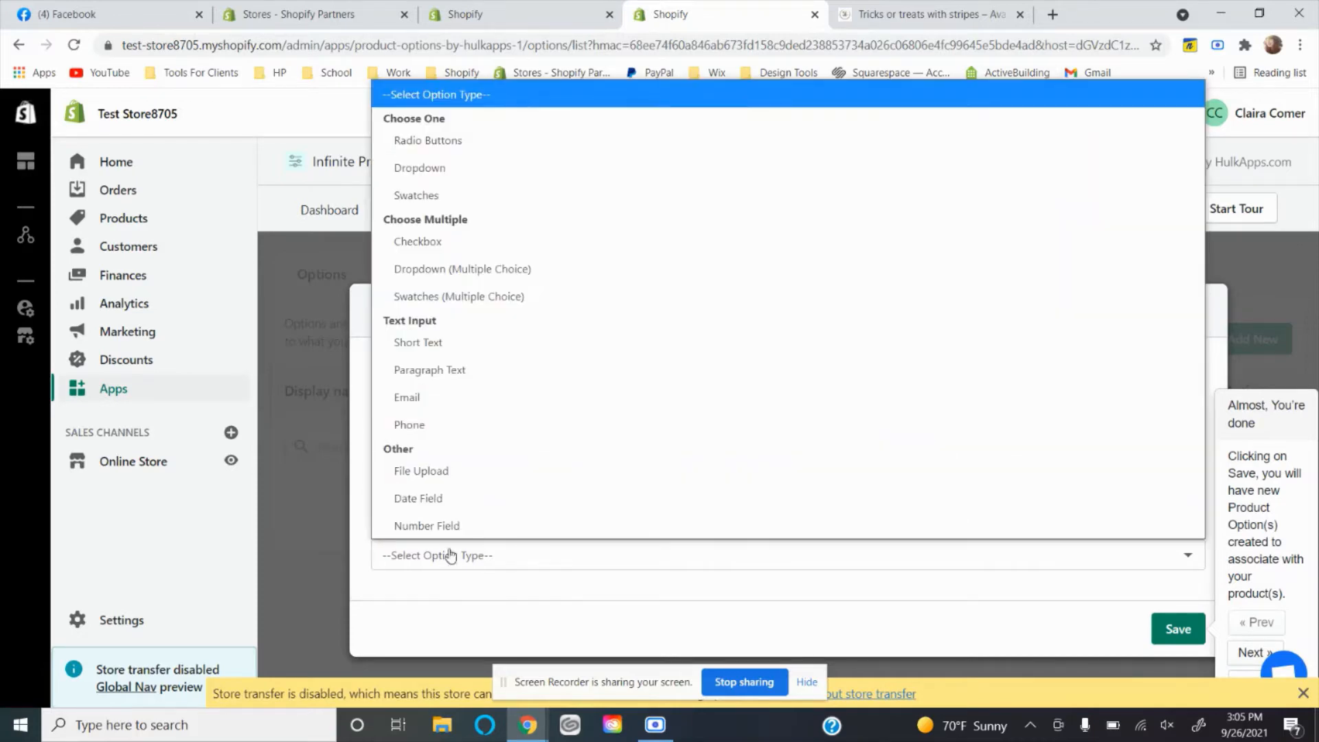
{"action": "left_click", "coordinate": [454, 172]}
{"action": "scroll", "coordinate": [530, 465], "scroll_direction": "down", "scroll_amount": 2}
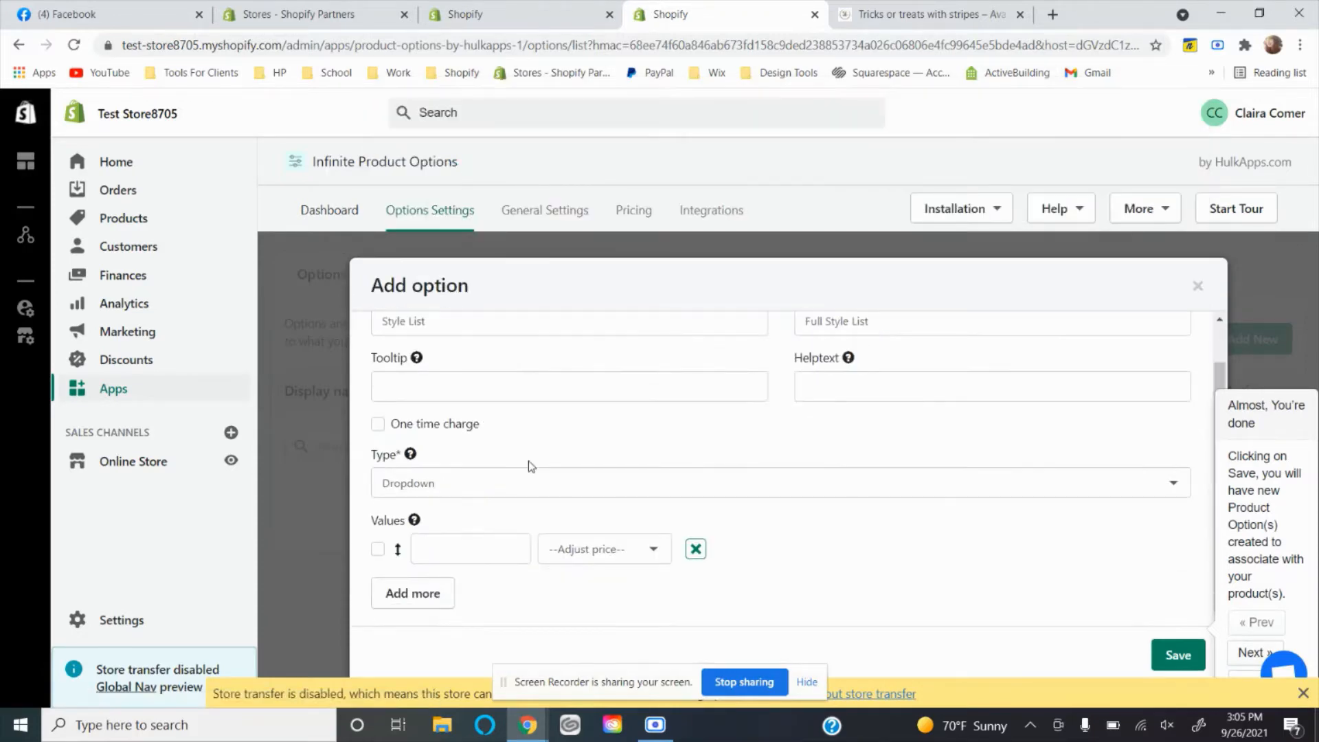
{"action": "left_click", "coordinate": [430, 597]}
{"action": "left_click", "coordinate": [421, 592]}
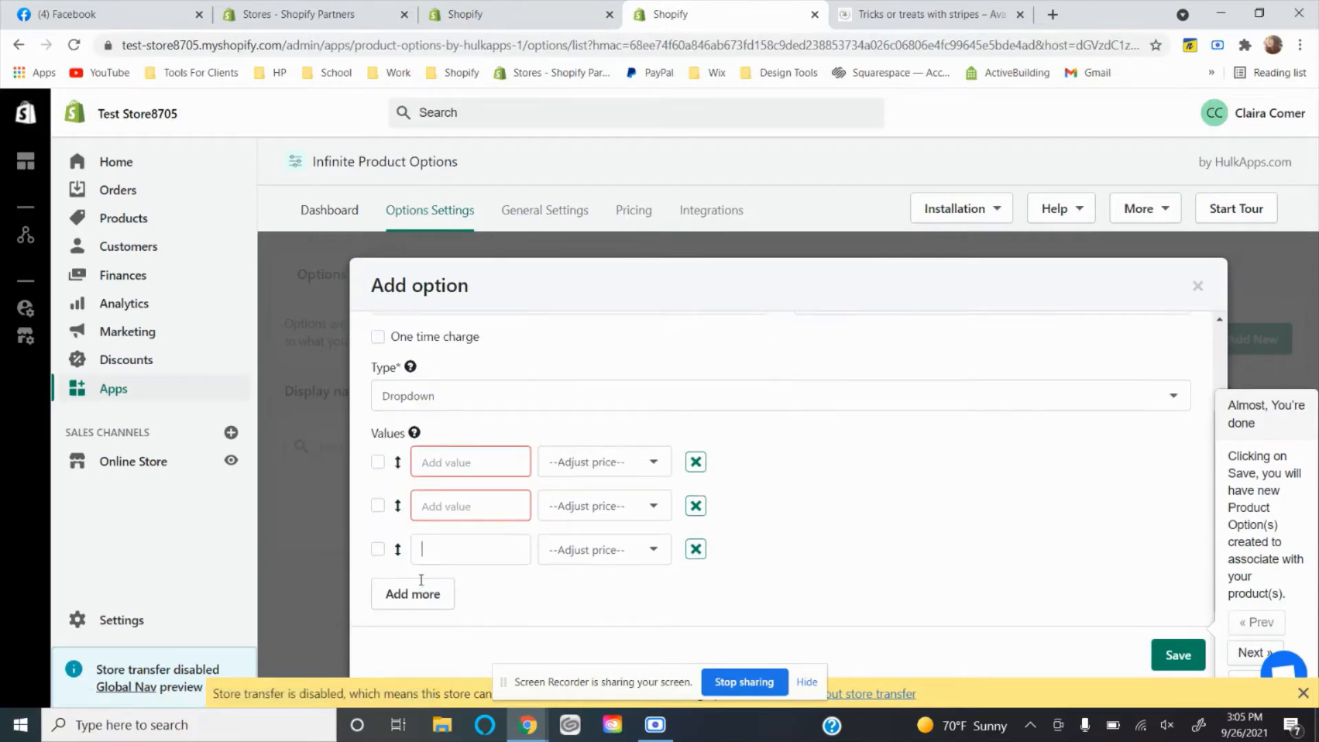
{"action": "left_click", "coordinate": [399, 592]}
Name the four dropdown values Bummies, Leos, Hoodies and Knee Highs.
{"action": "left_click", "coordinate": [468, 454]}
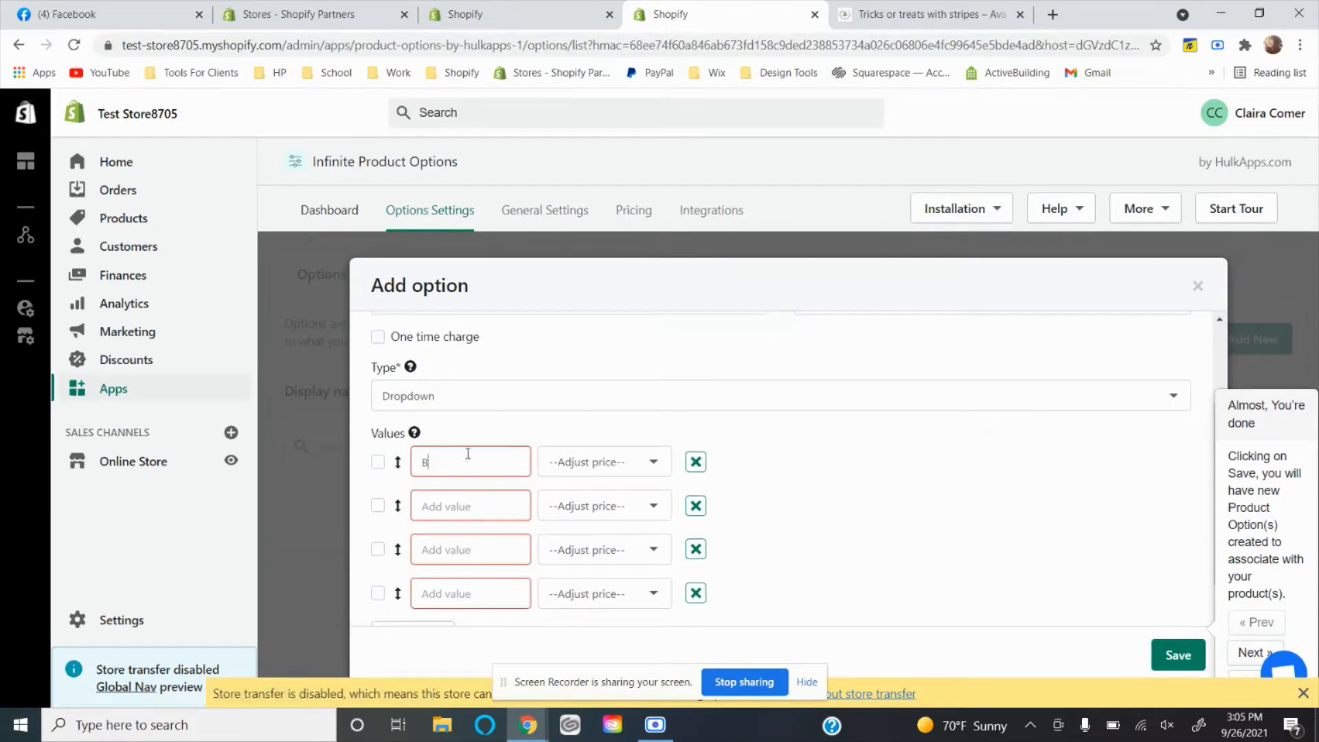
{"action": "left_click", "coordinate": [456, 492]}
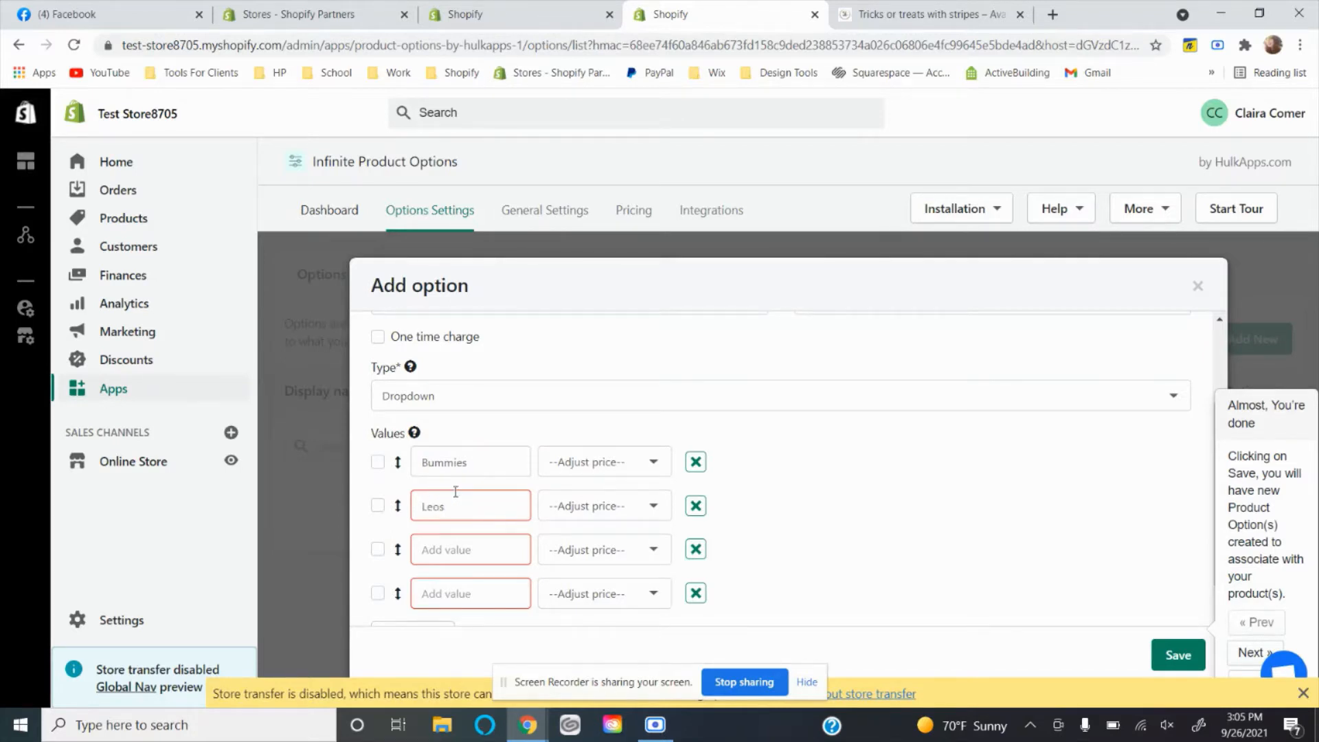
{"action": "left_click", "coordinate": [452, 550]}
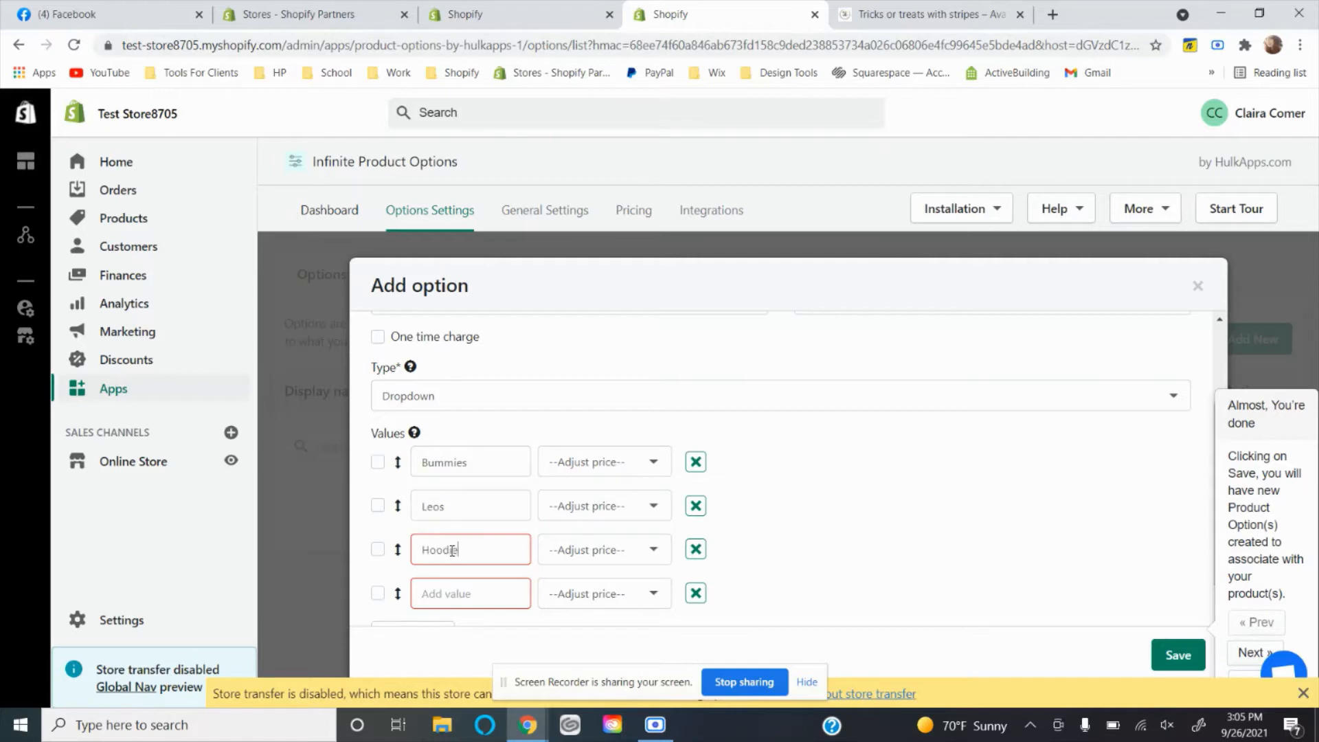
{"action": "left_click", "coordinate": [442, 595]}
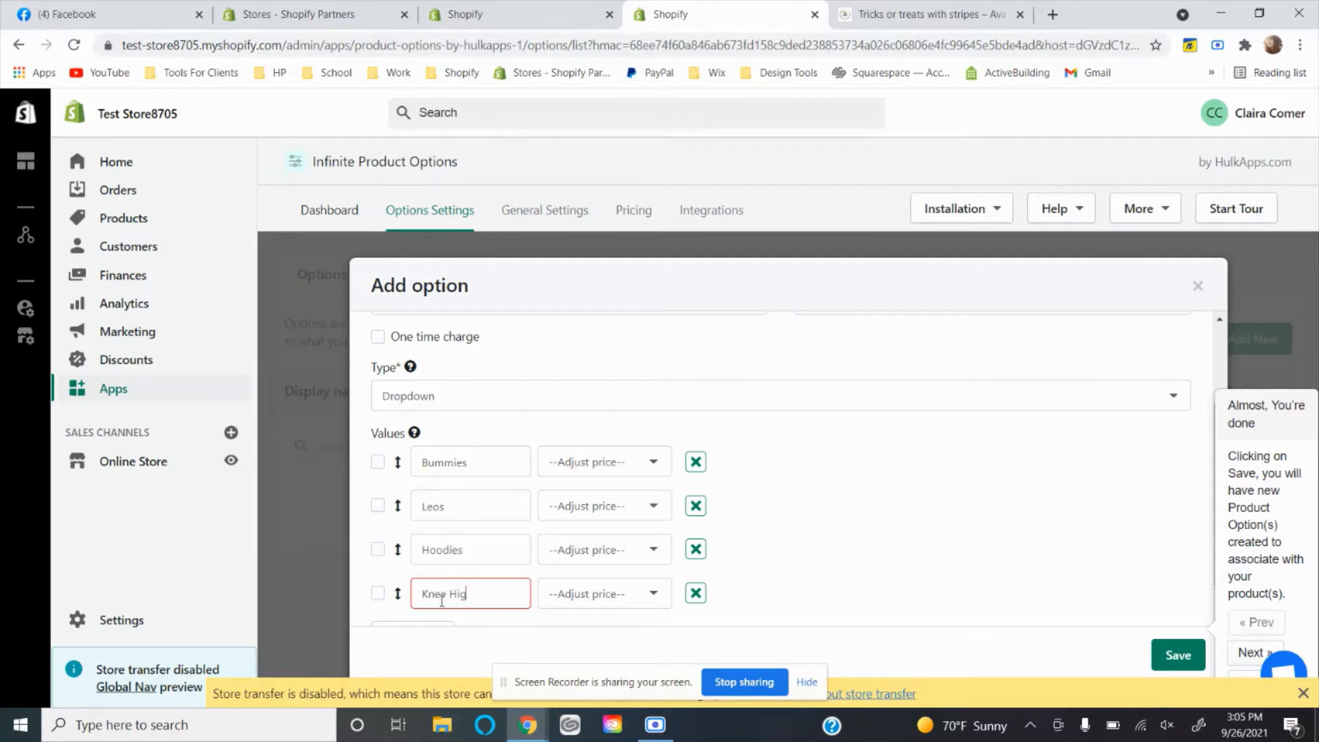
Create a charge of $18.00 for Bummies and $20.00 for Leos.
{"action": "left_click", "coordinate": [617, 463]}
{"action": "left_click", "coordinate": [596, 519]}
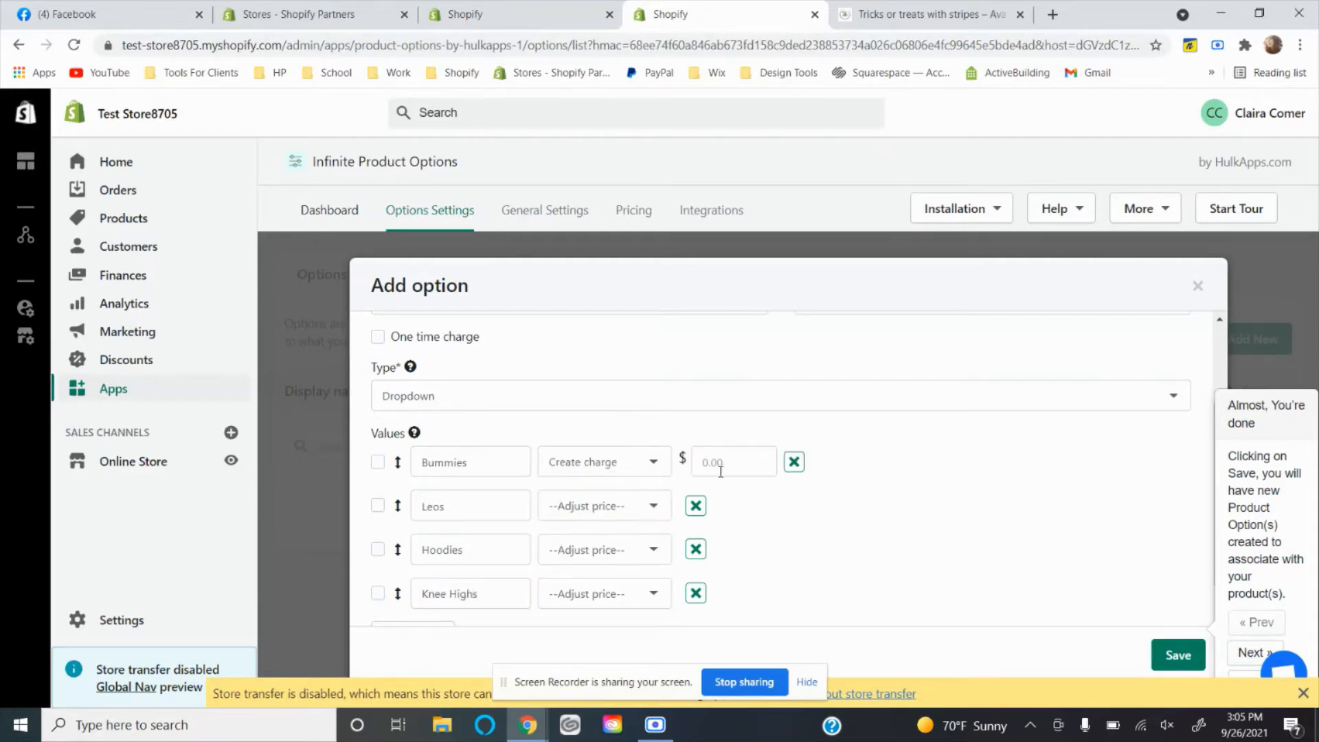
{"action": "left_click", "coordinate": [721, 467]}
{"action": "left_click", "coordinate": [610, 505]}
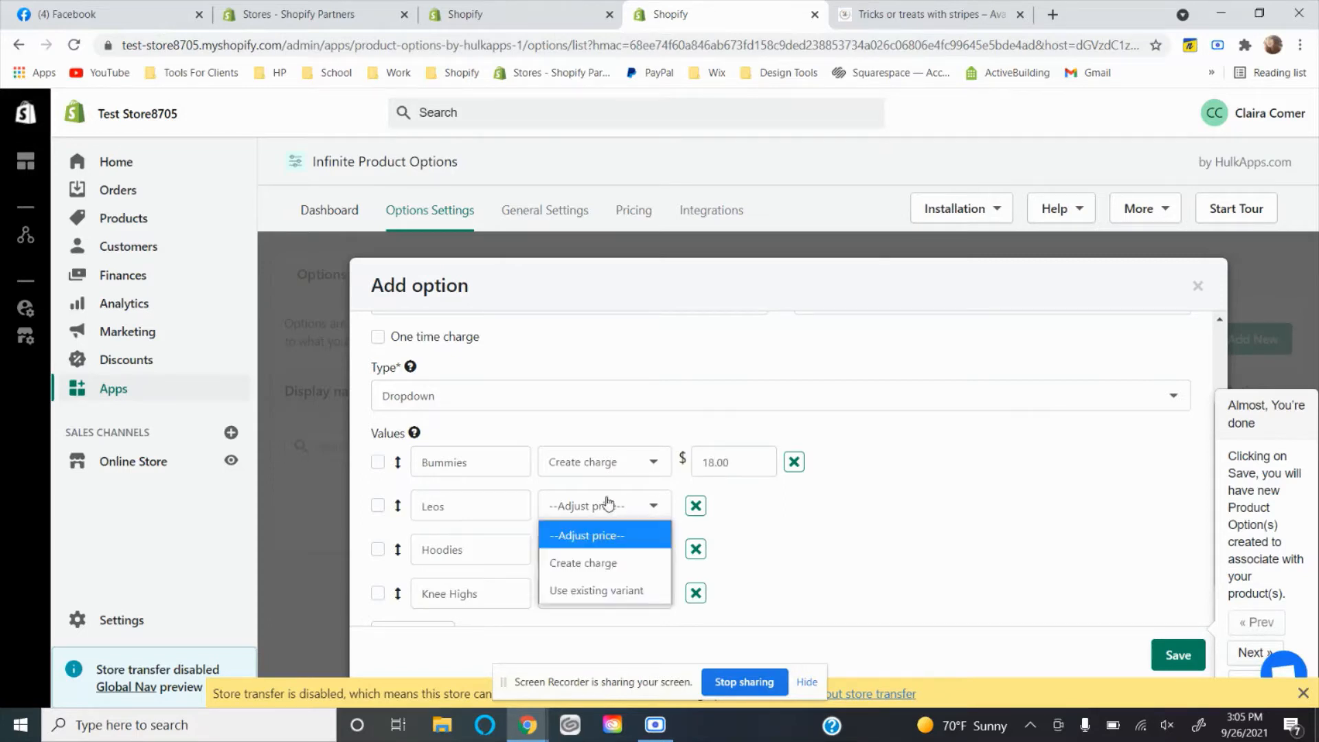
{"action": "left_click", "coordinate": [592, 560]}
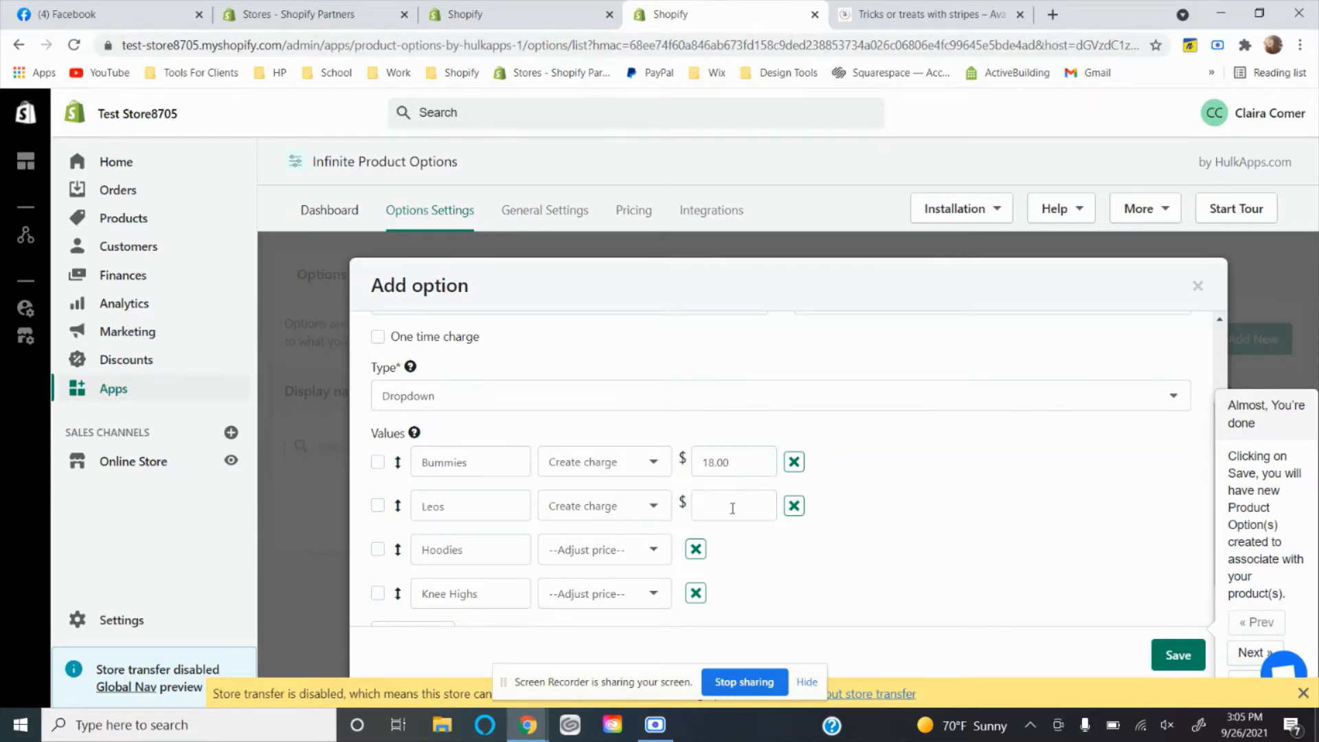
Create a charge of $25 for Hoodies and $12 for Knee Highs.
{"action": "left_click", "coordinate": [601, 548]}
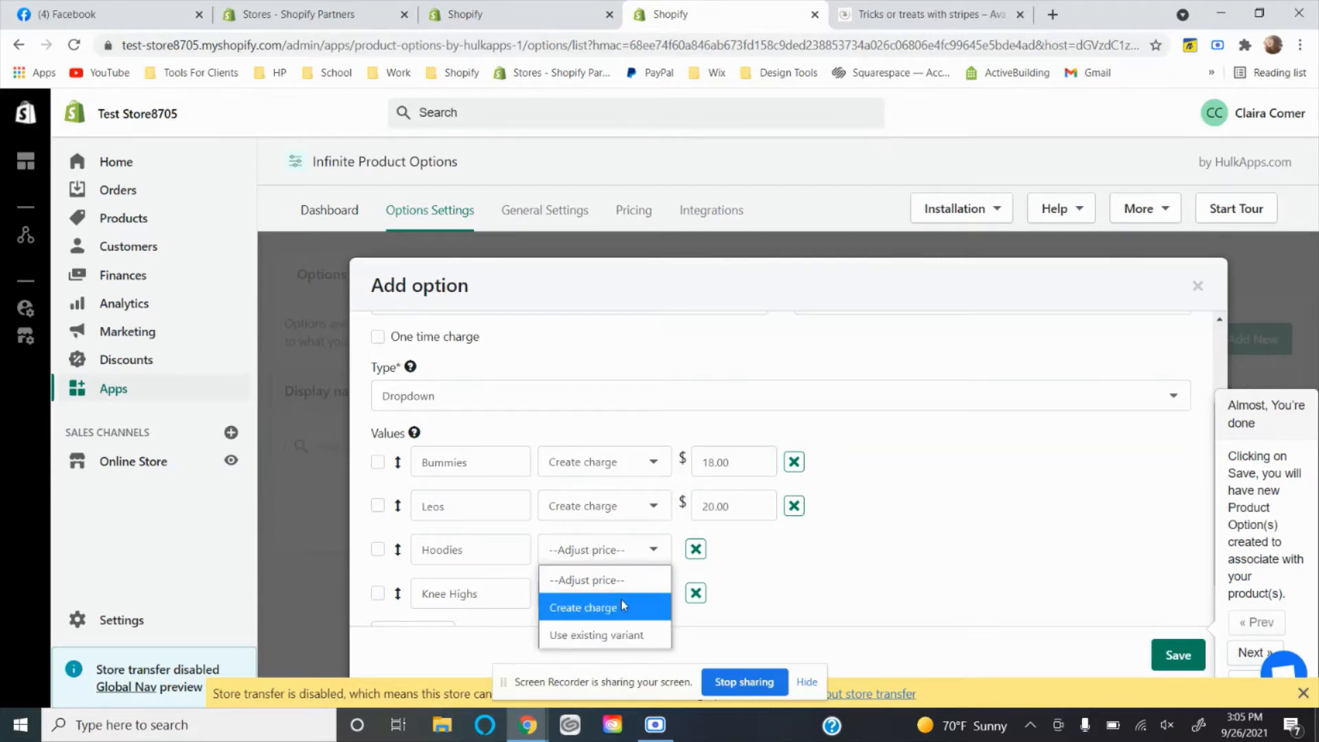
{"action": "left_click", "coordinate": [622, 607]}
{"action": "left_click", "coordinate": [728, 550]}
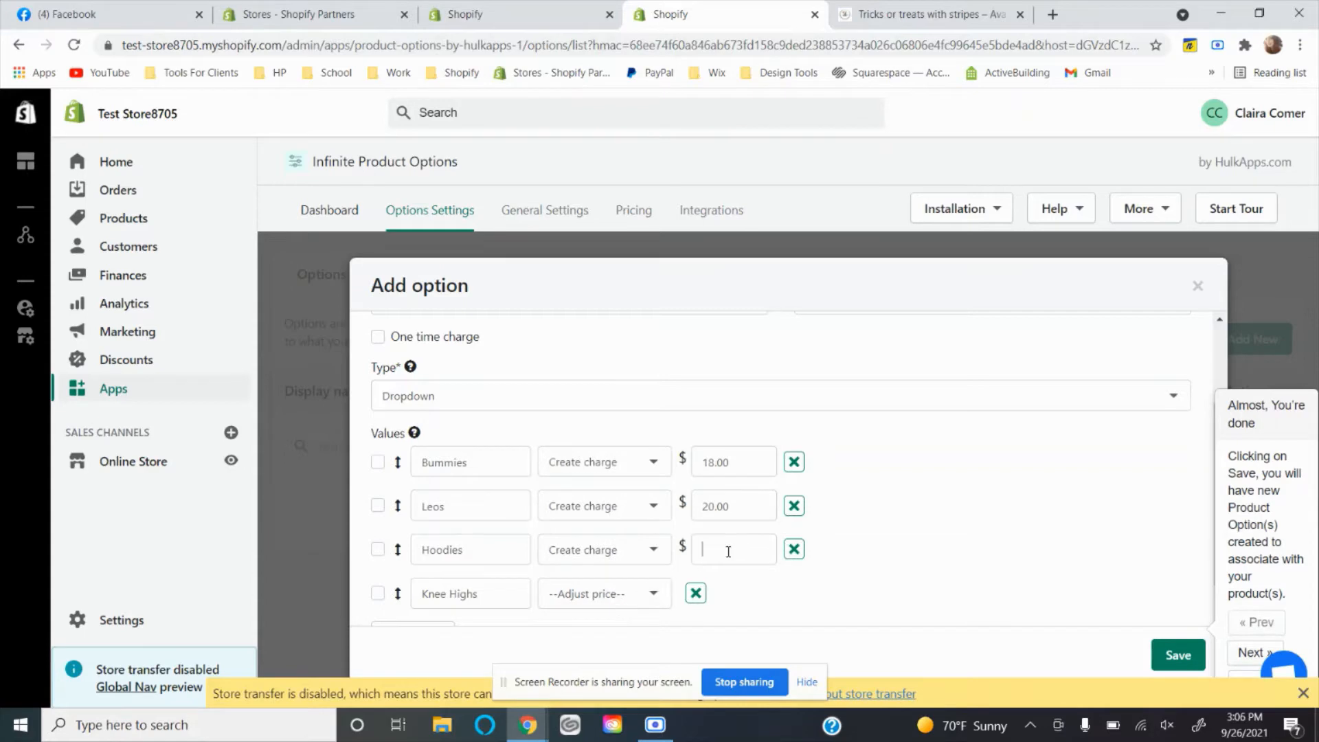
{"action": "left_click", "coordinate": [562, 606]}
{"action": "left_click", "coordinate": [601, 648]}
{"action": "left_click", "coordinate": [732, 602]}
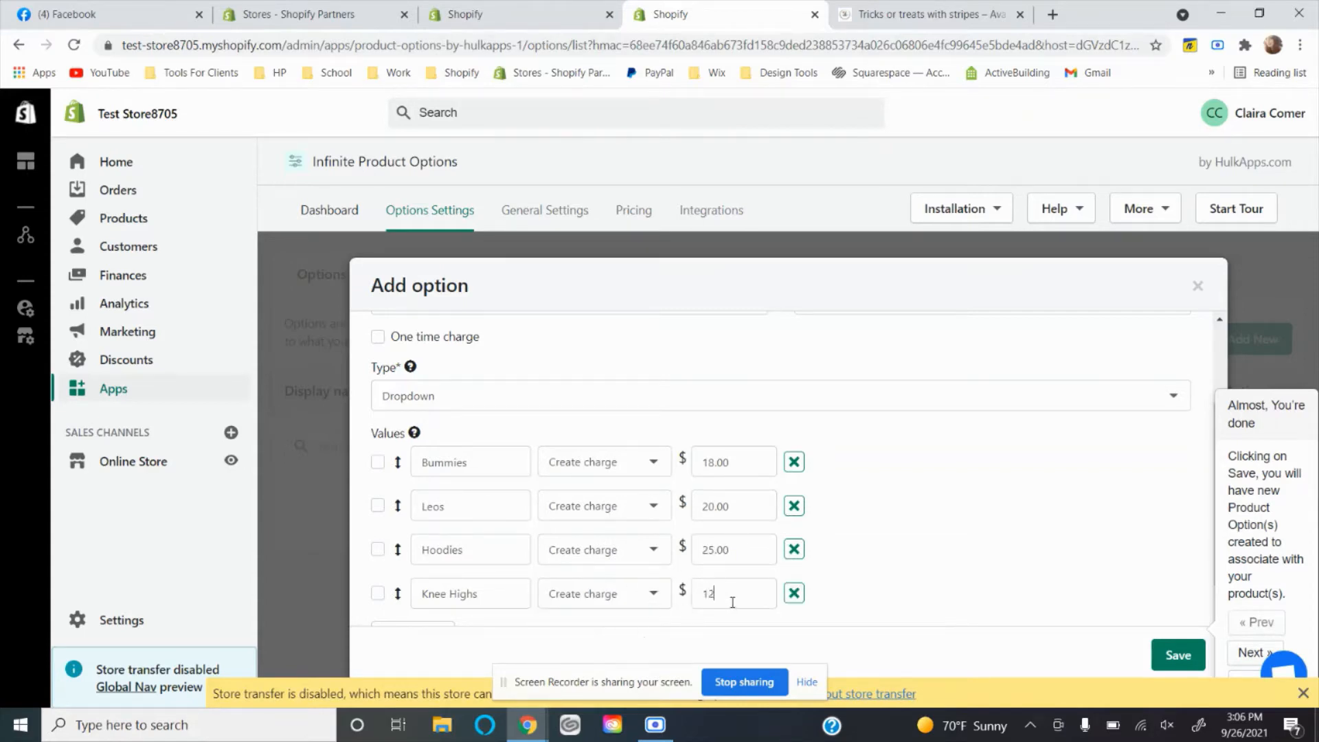
Review the priced style values and save the Style List option.
{"action": "left_click", "coordinate": [869, 571]}
{"action": "scroll", "coordinate": [878, 571], "scroll_direction": "down", "scroll_amount": 1}
{"action": "scroll", "coordinate": [492, 612], "scroll_direction": "up", "scroll_amount": 2}
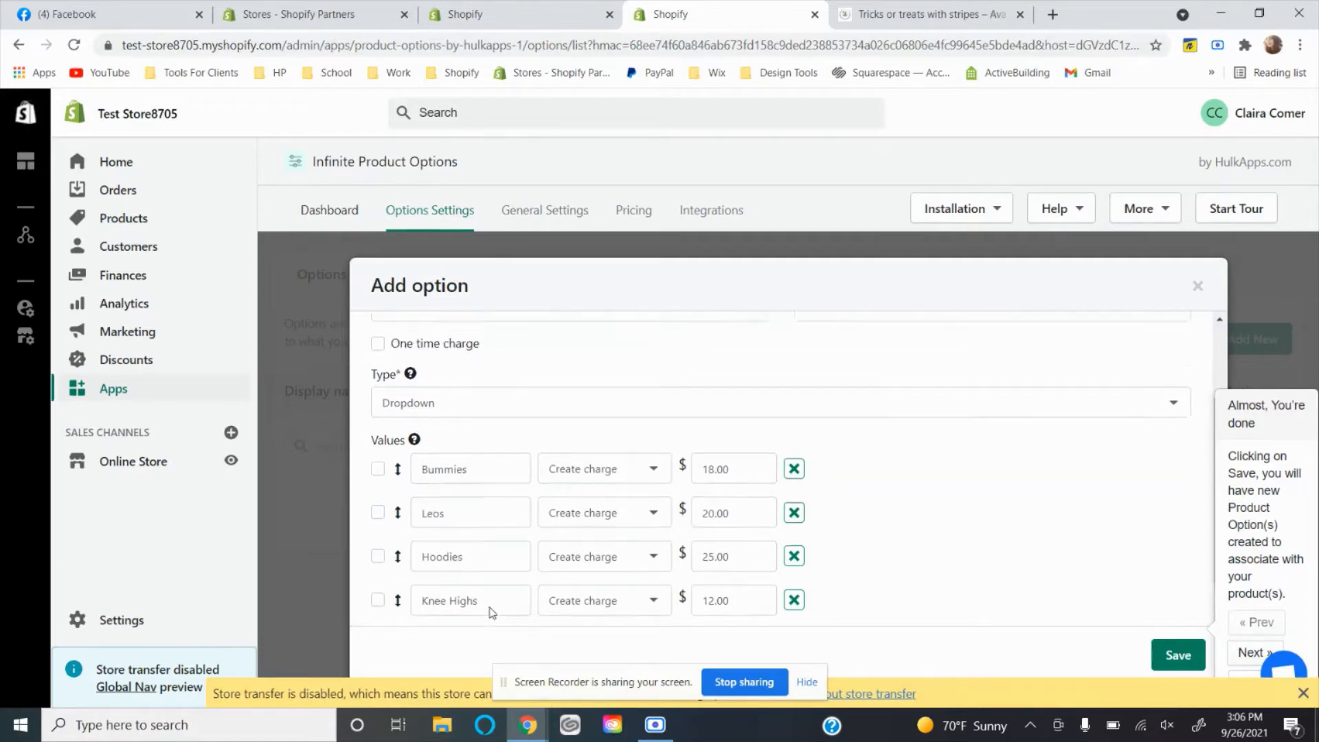
{"action": "scroll", "coordinate": [491, 612], "scroll_direction": "down", "scroll_amount": 2}
{"action": "scroll", "coordinate": [493, 613], "scroll_direction": "down", "scroll_amount": 1}
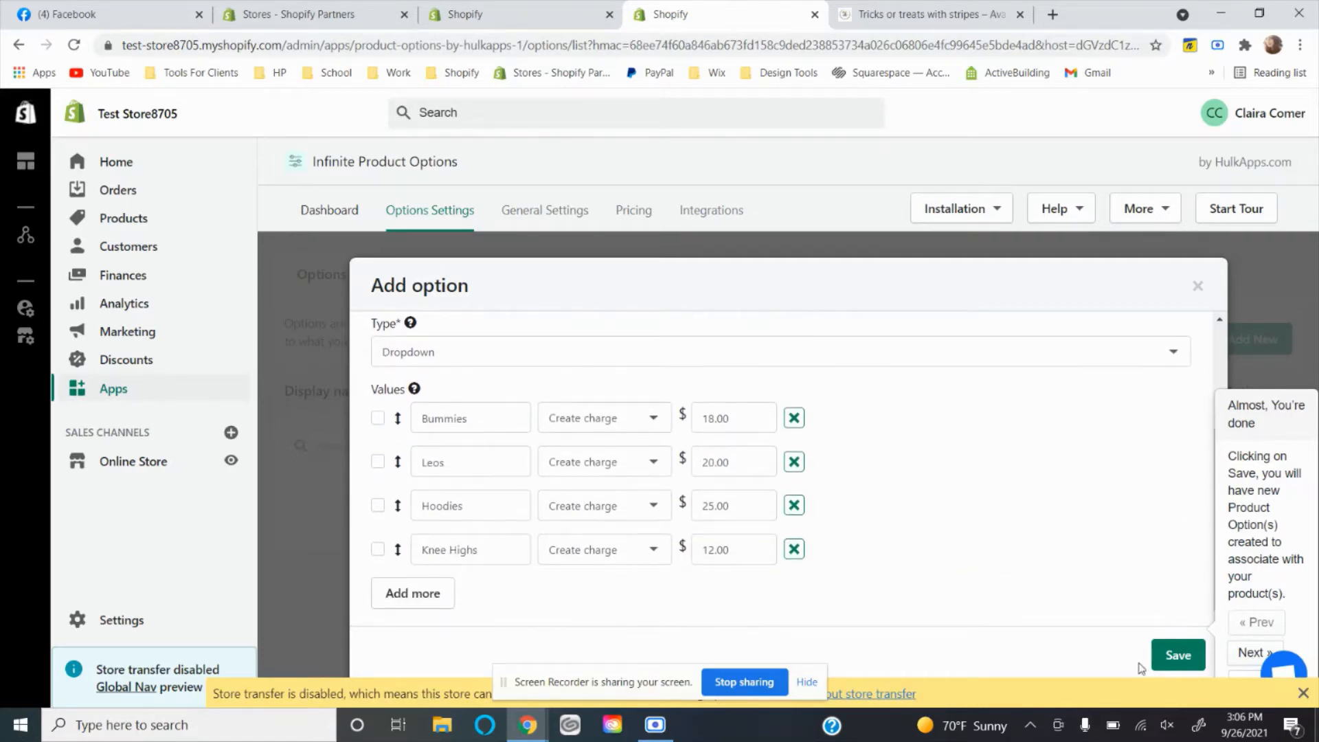
{"action": "scroll", "coordinate": [1143, 500], "scroll_direction": "up", "scroll_amount": 4}
{"action": "left_click", "coordinate": [1183, 665]}
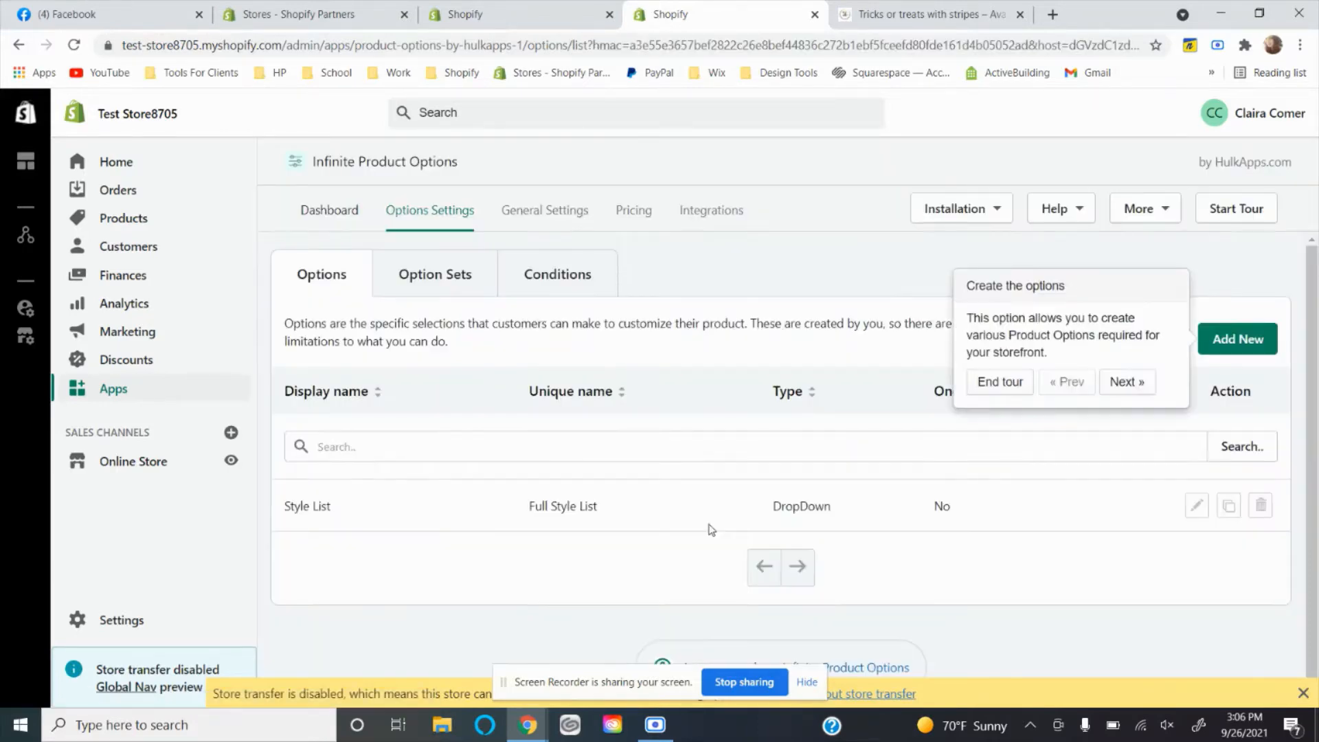
Start another new option with display name Size and the suggested unique name BUMMIE SZE.
{"action": "left_click", "coordinate": [1232, 344]}
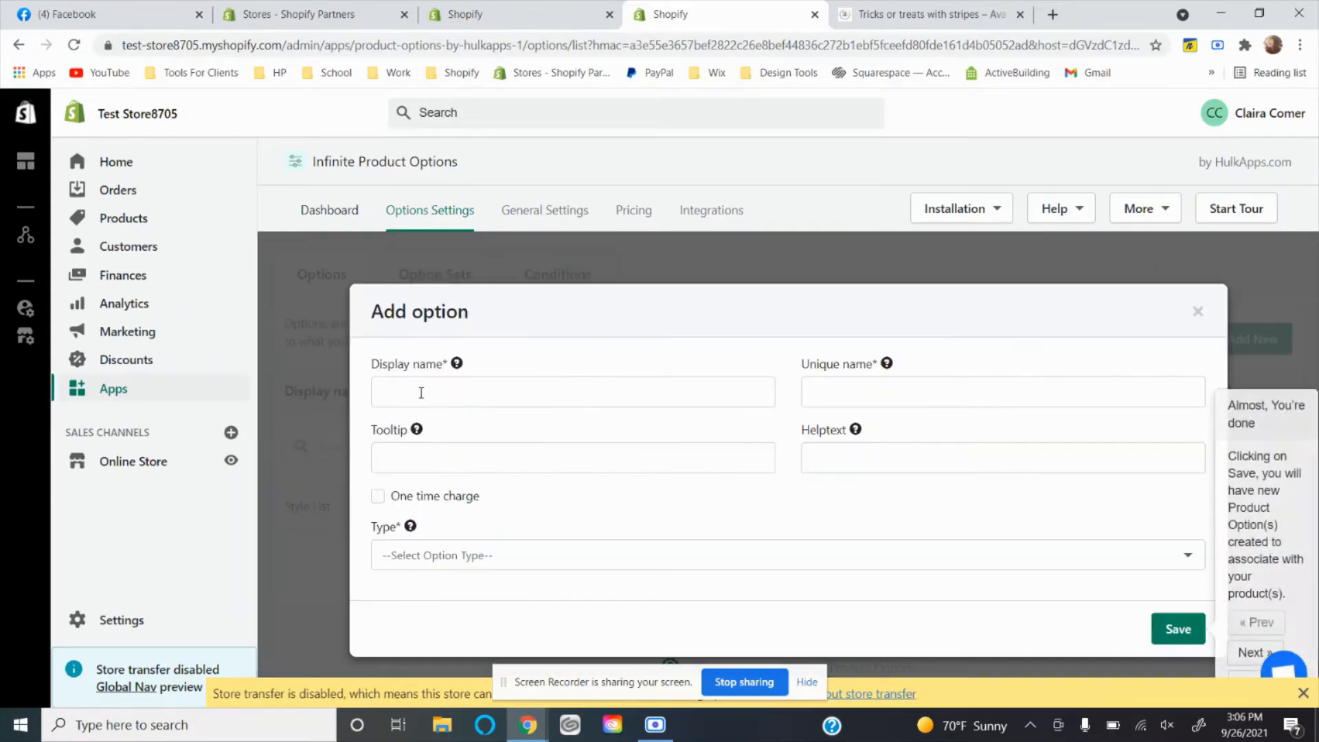
{"action": "left_click", "coordinate": [421, 392]}
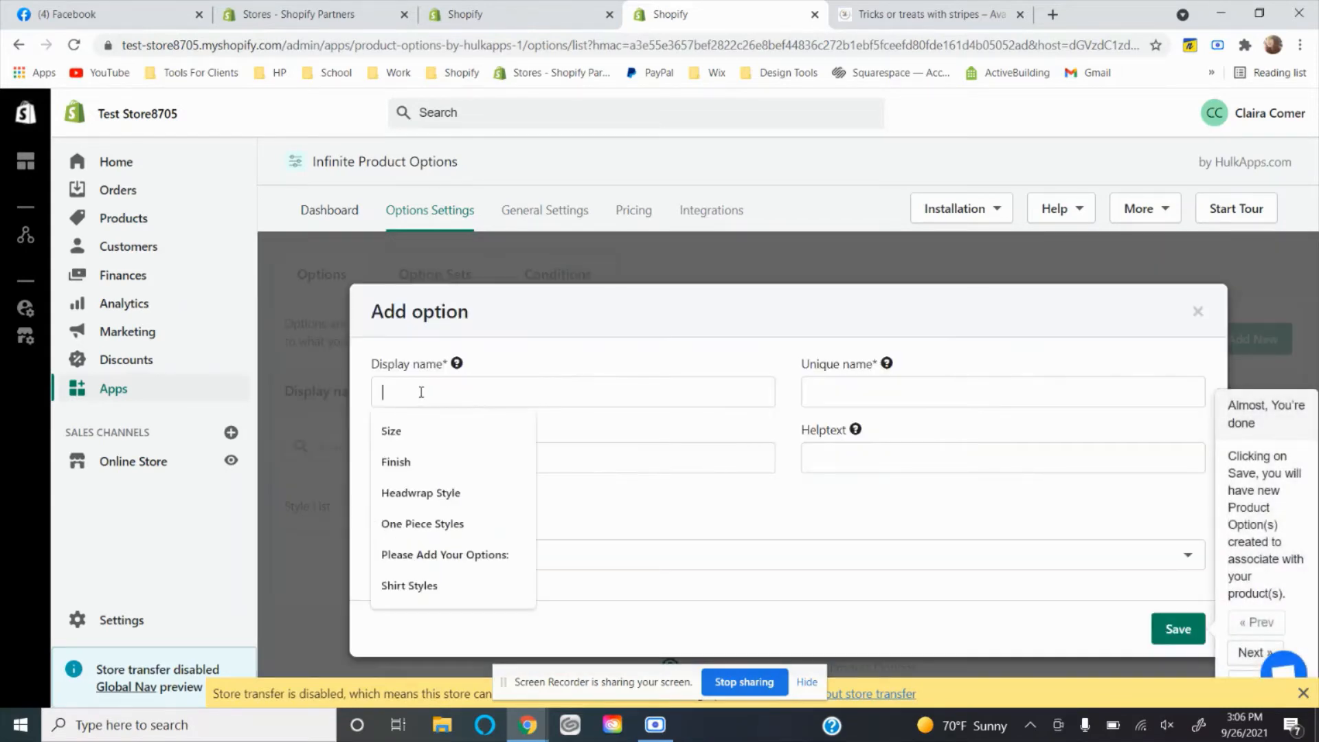
{"action": "type", "text": "Size"}
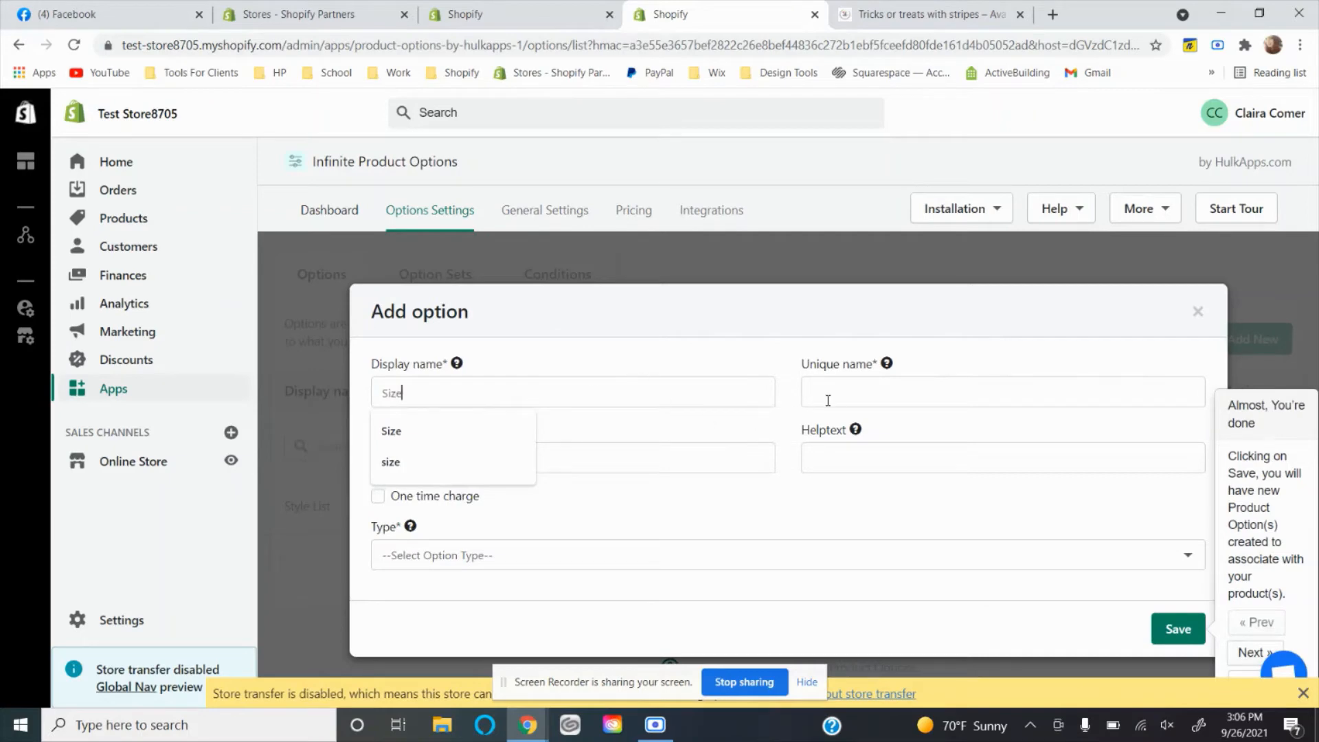
{"action": "left_click", "coordinate": [837, 399]}
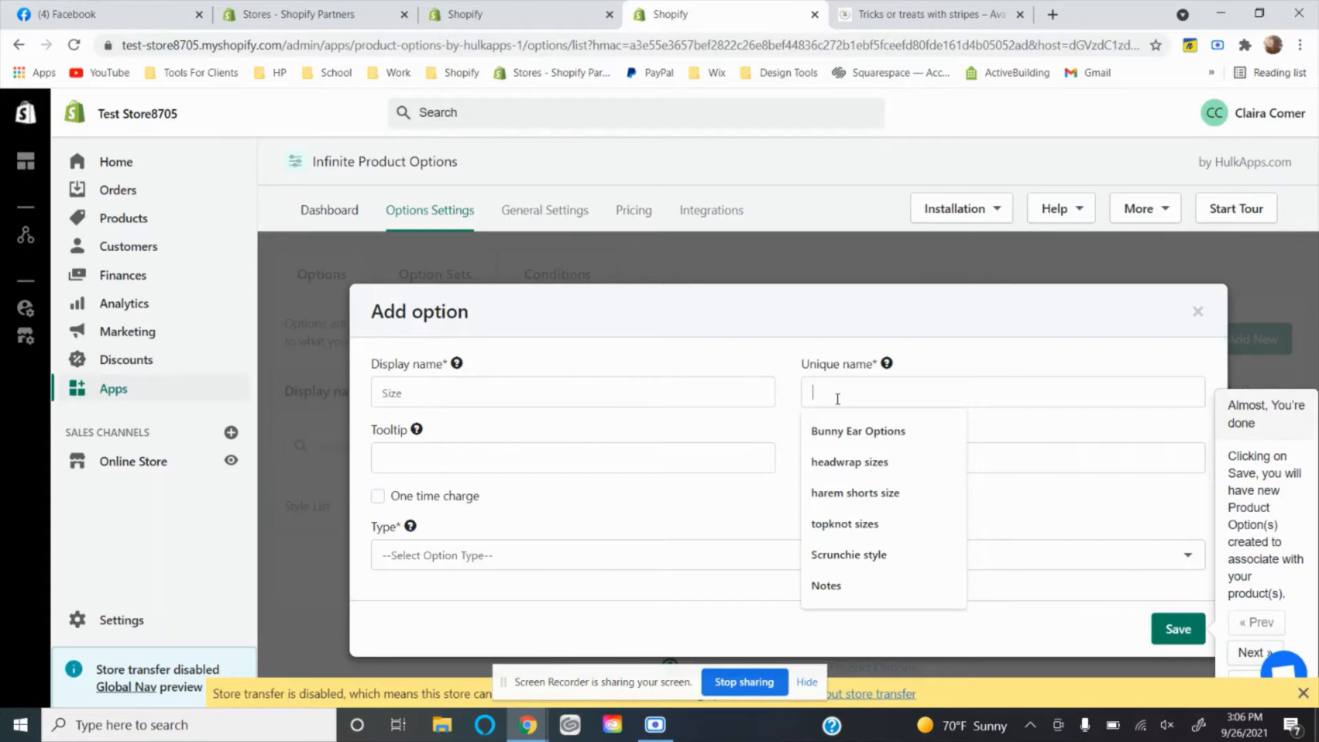
{"action": "type", "text": "Bummie S"}
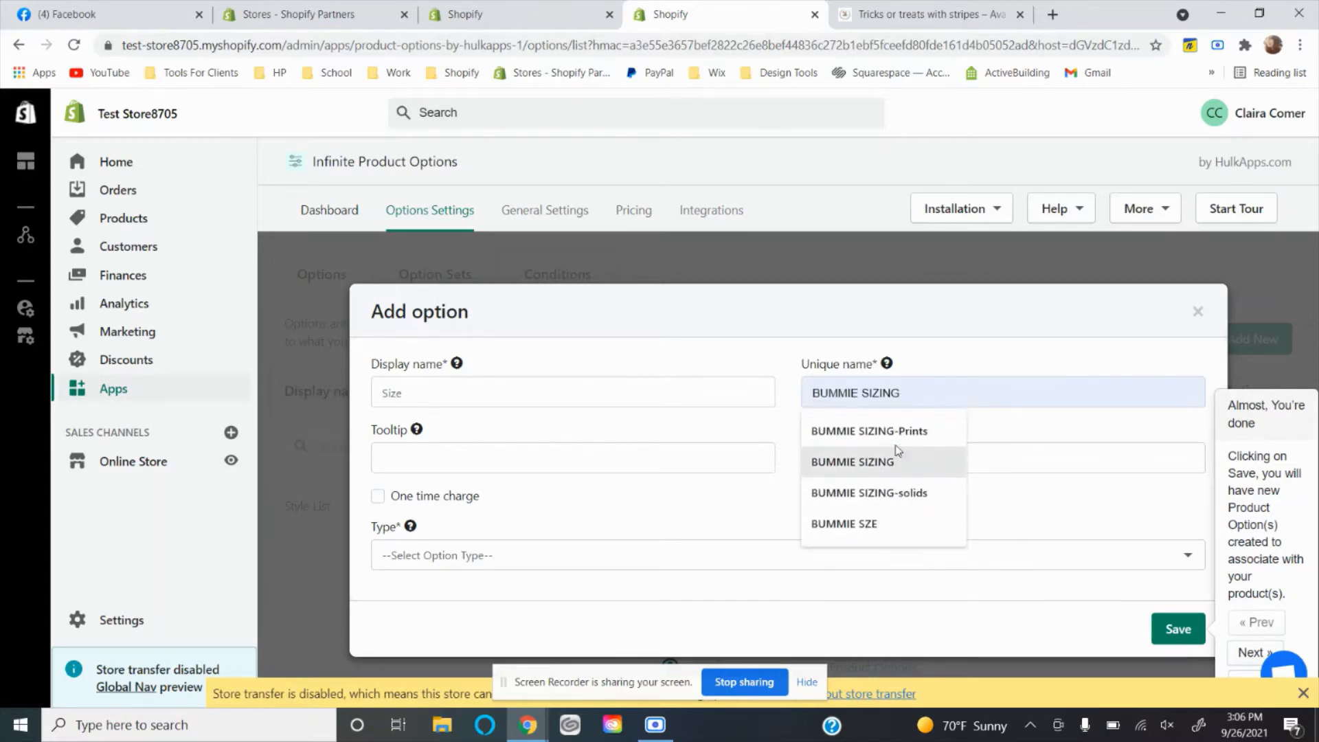
{"action": "left_click", "coordinate": [882, 529]}
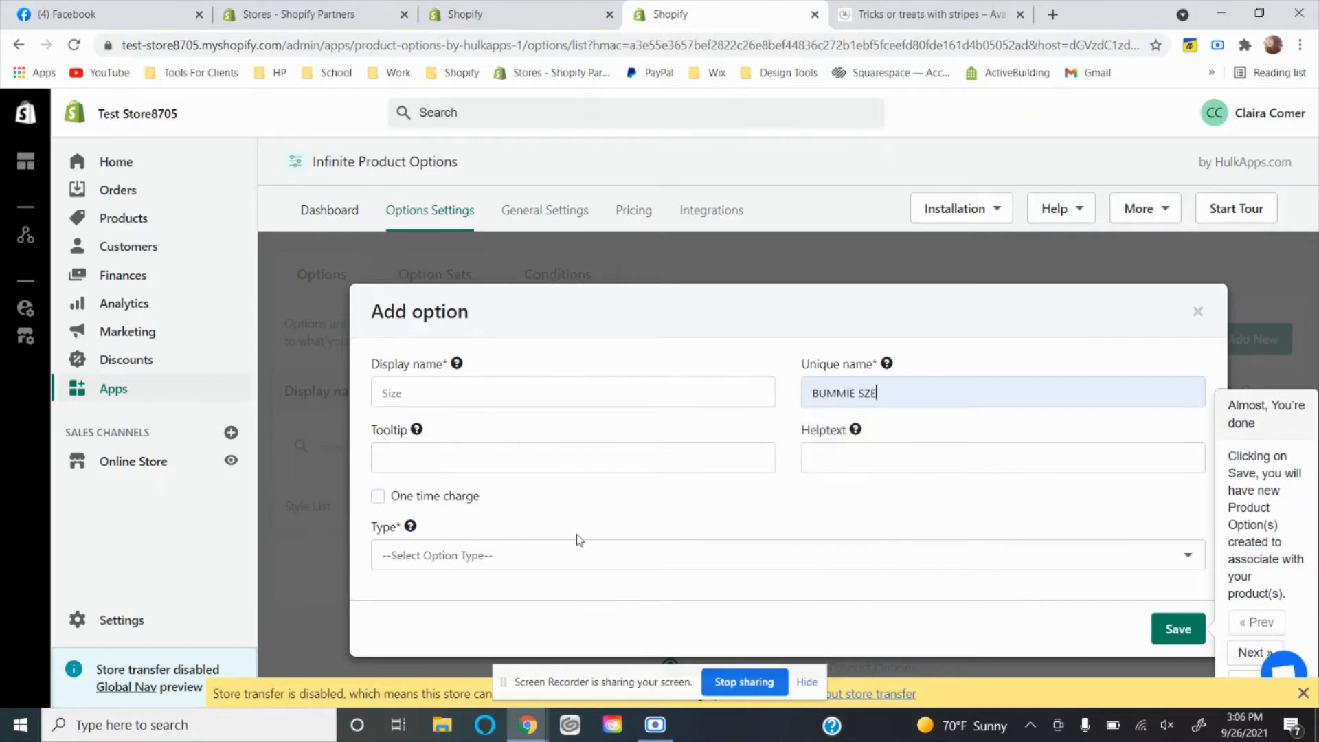
Set the Size option's type to Dropdown and extend its values to four rows.
{"action": "left_click", "coordinate": [501, 554]}
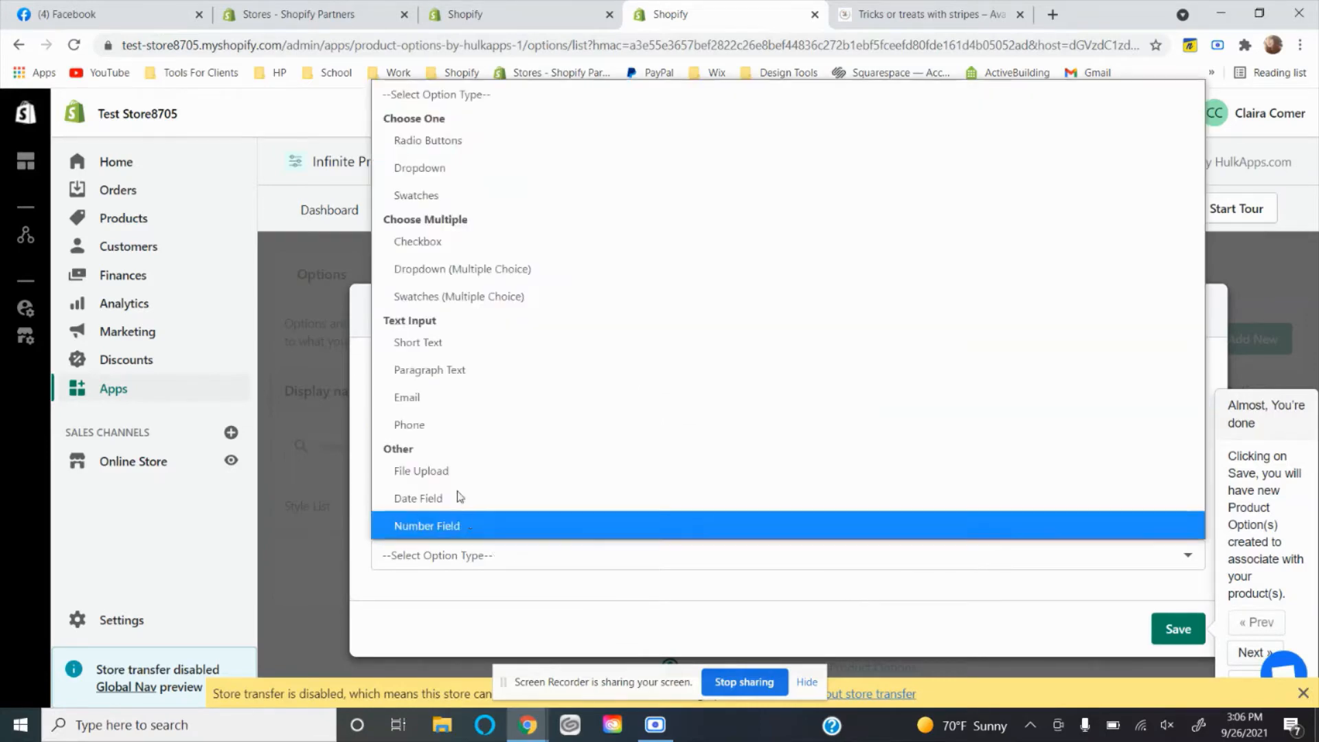
{"action": "left_click", "coordinate": [456, 168]}
{"action": "scroll", "coordinate": [499, 440], "scroll_direction": "down", "scroll_amount": 1}
{"action": "left_click", "coordinate": [413, 595]}
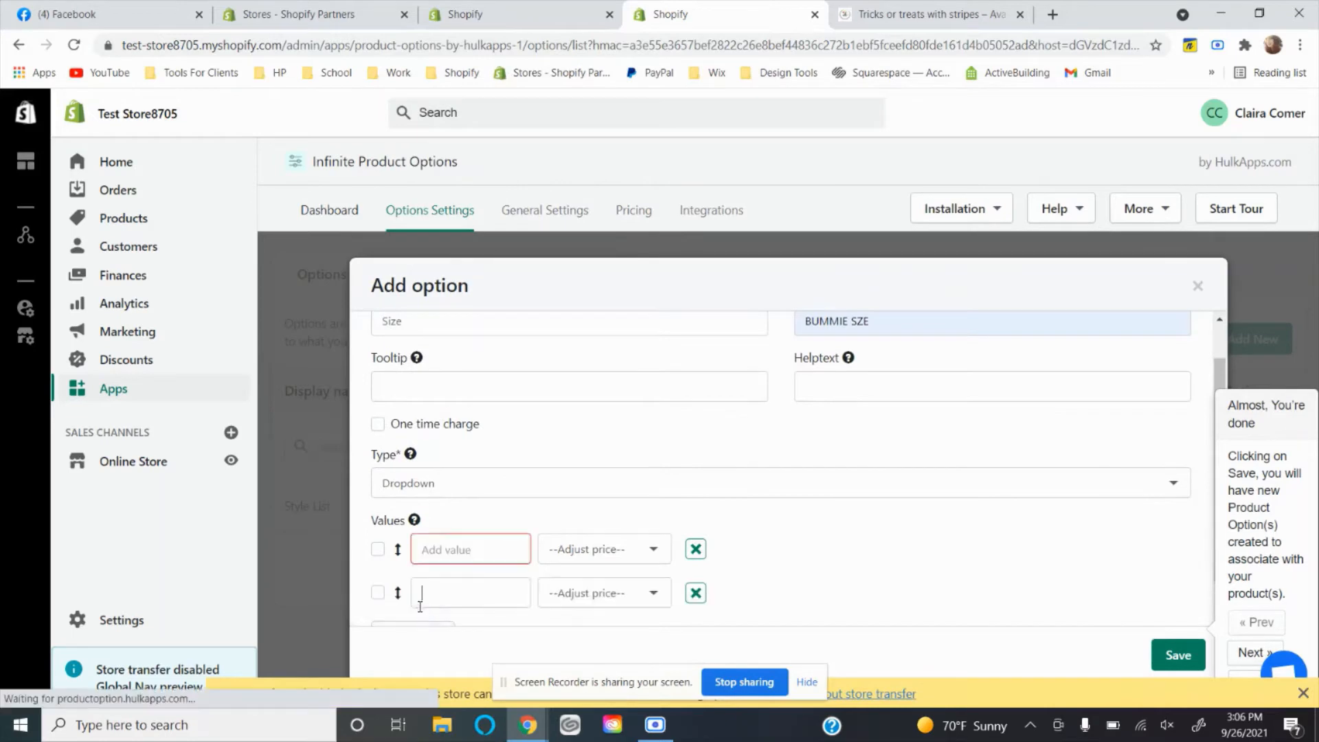
{"action": "scroll", "coordinate": [412, 604], "scroll_direction": "down", "scroll_amount": 1}
{"action": "left_click", "coordinate": [410, 611]}
{"action": "scroll", "coordinate": [412, 604], "scroll_direction": "down", "scroll_amount": 1}
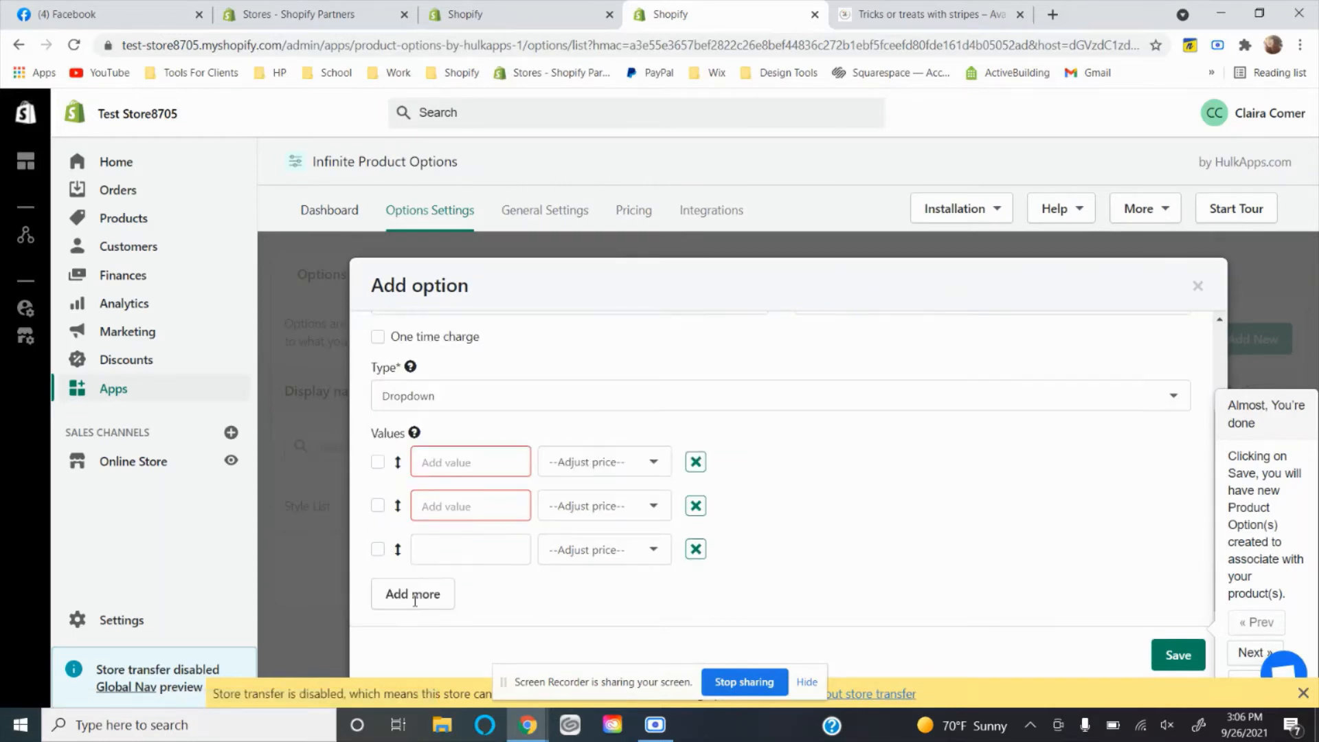
{"action": "left_click", "coordinate": [414, 598]}
Enter 3m, 6m, 9m and 12m as the four size values.
{"action": "left_click", "coordinate": [432, 461]}
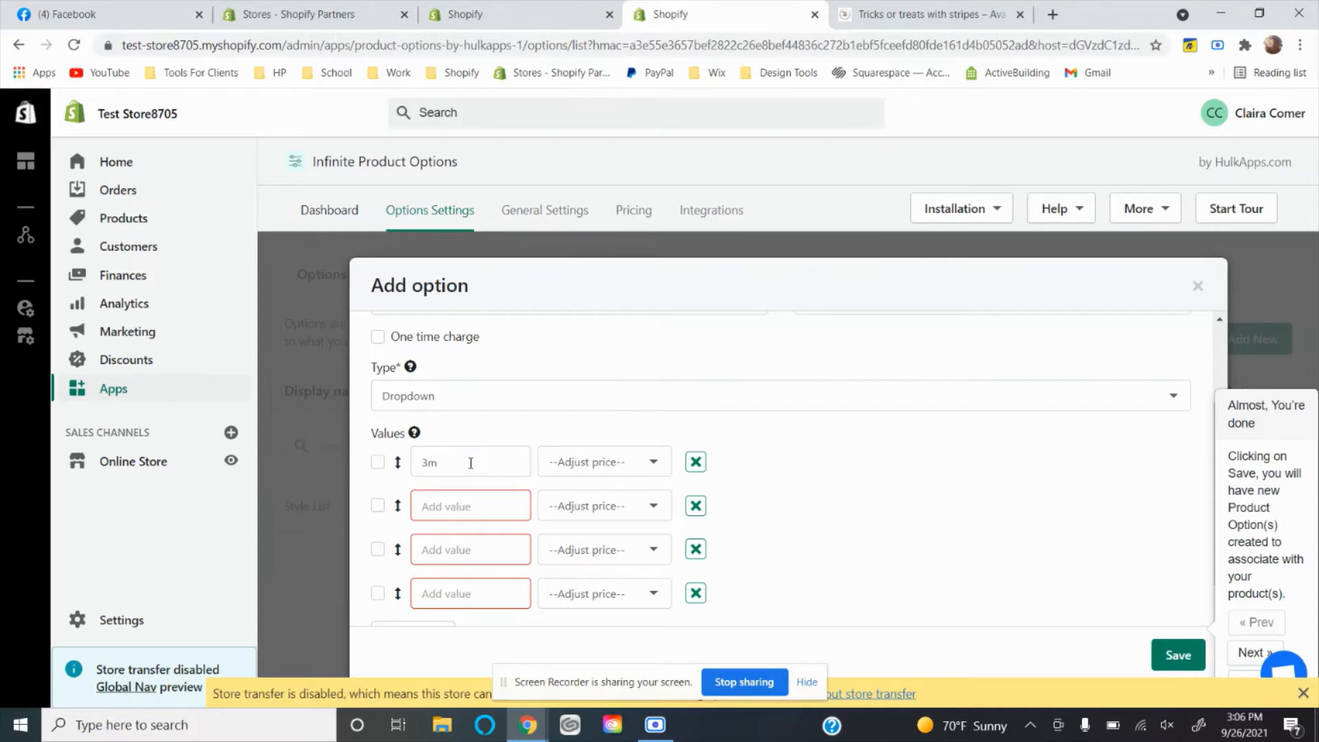
{"action": "left_click", "coordinate": [442, 498]}
{"action": "left_click", "coordinate": [441, 550]}
{"action": "type", "text": "9"}
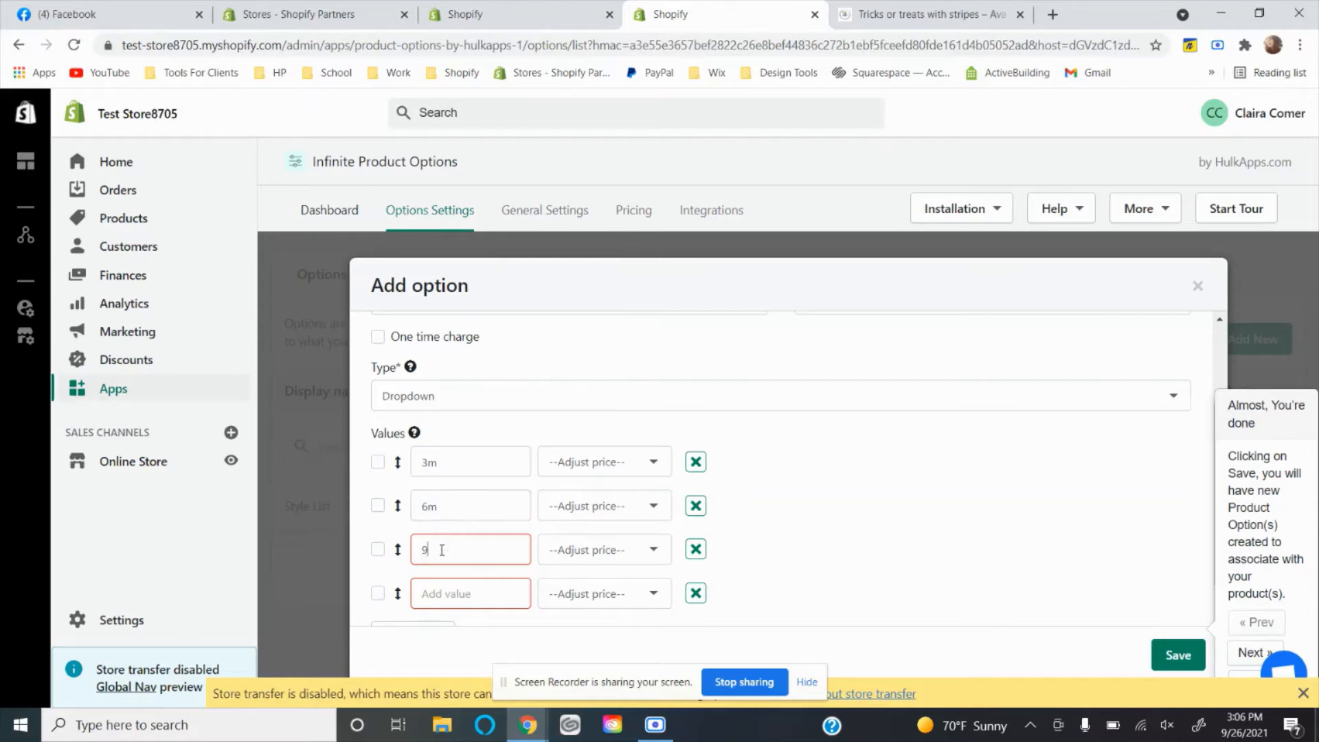
{"action": "type", "text": "m"}
{"action": "scroll", "coordinate": [441, 549], "scroll_direction": "down", "scroll_amount": 1}
{"action": "left_click", "coordinate": [442, 550]}
{"action": "type", "text": "12"}
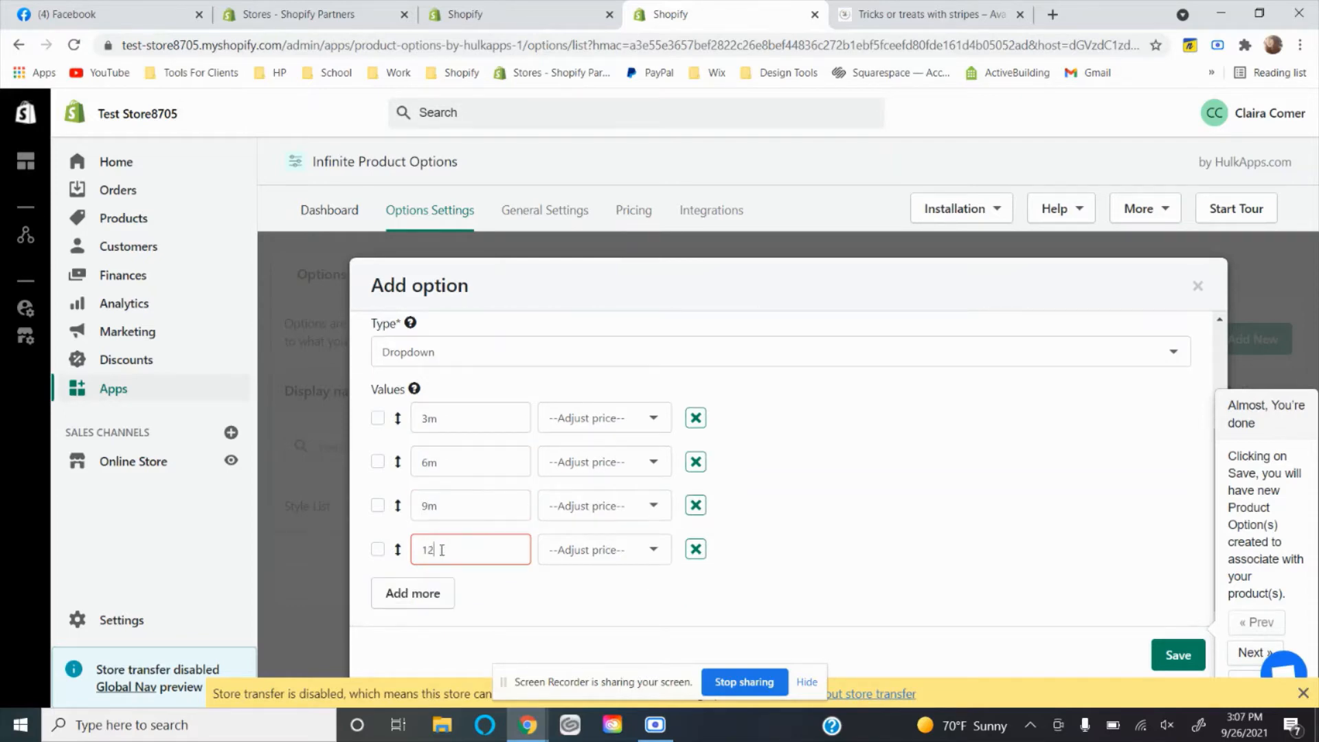
{"action": "type", "text": "m"}
Add a created charge of $2.00 to the 12m size value and save the Size option.
{"action": "scroll", "coordinate": [885, 549], "scroll_direction": "up", "scroll_amount": 2}
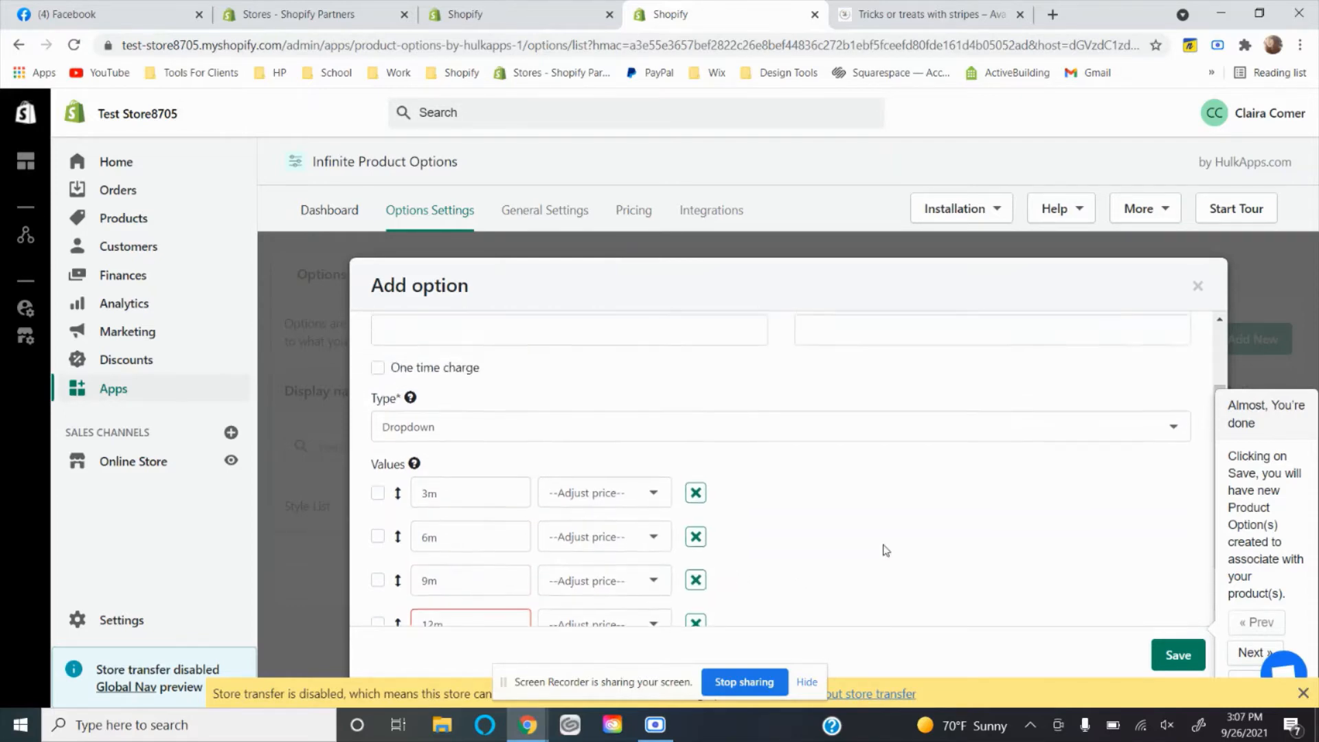
{"action": "scroll", "coordinate": [885, 550], "scroll_direction": "down", "scroll_amount": 2}
{"action": "left_click", "coordinate": [603, 549]}
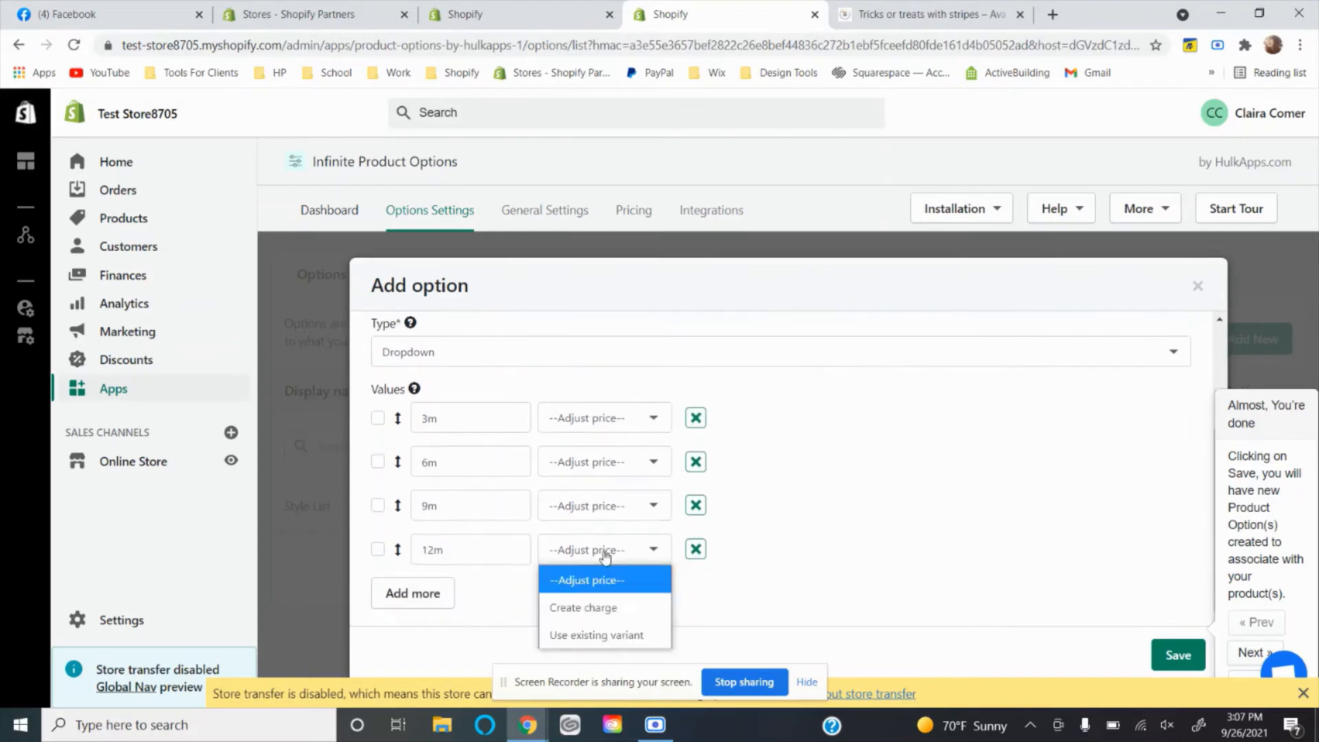
{"action": "left_click", "coordinate": [578, 607]}
{"action": "left_click", "coordinate": [754, 546]}
{"action": "type", "text": "2"}
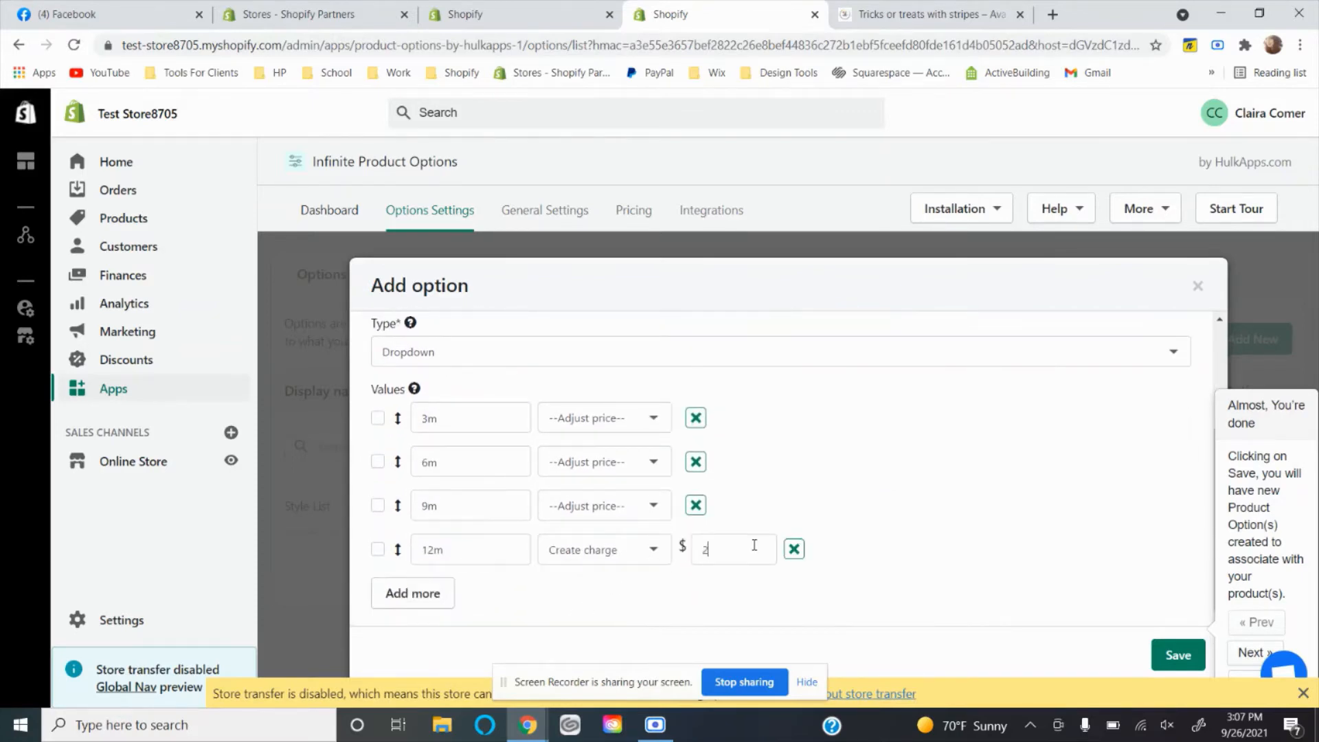
{"action": "type", "text": ".00"}
{"action": "left_click", "coordinate": [1169, 659]}
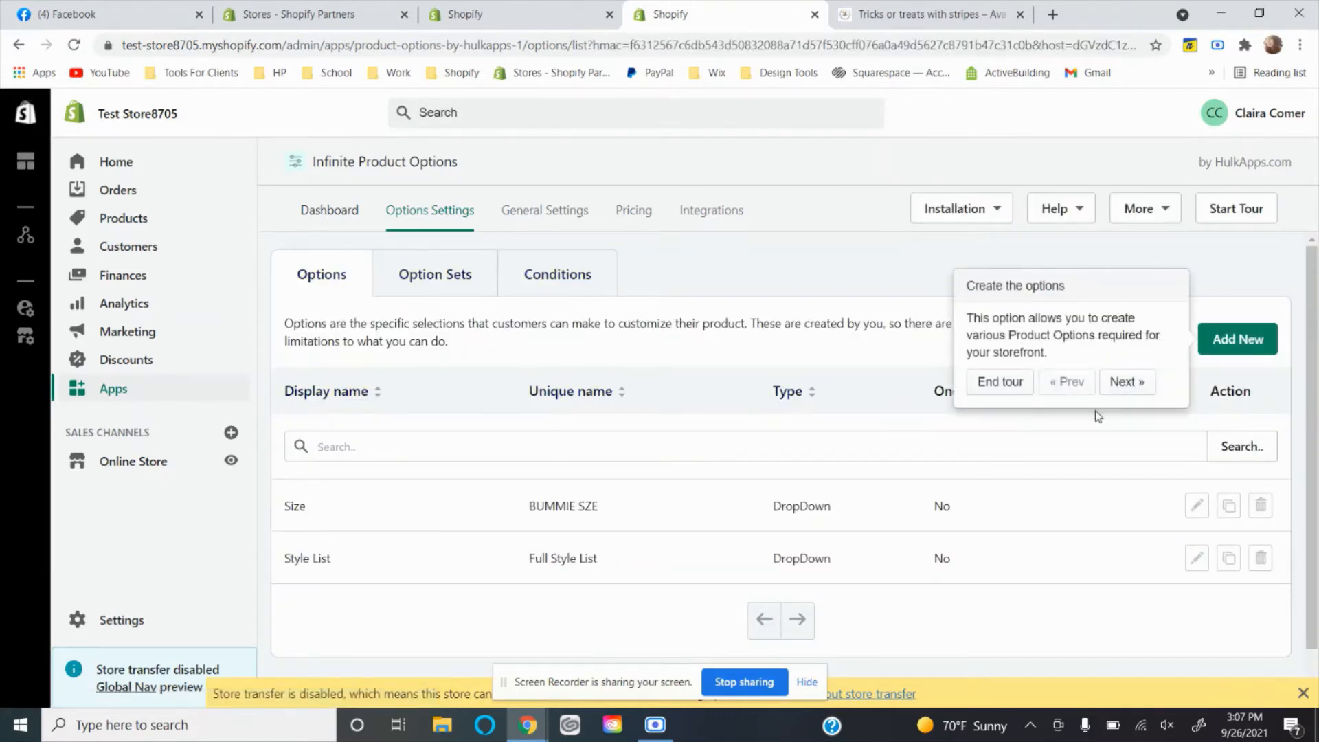
Duplicate the BUMMIE SZE option with display name Size and unique name Leotard sizing.
{"action": "left_click", "coordinate": [1234, 508]}
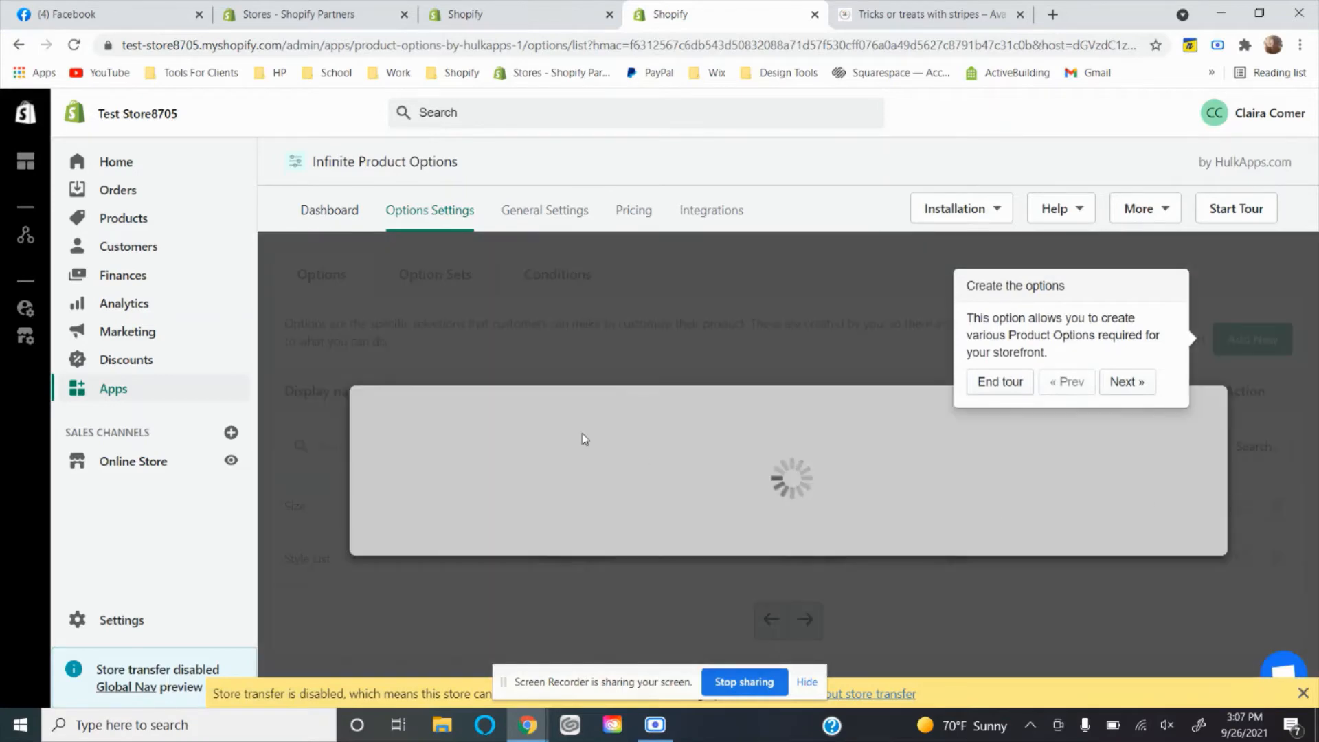
{"action": "scroll", "coordinate": [584, 433], "scroll_direction": "down", "scroll_amount": 5}
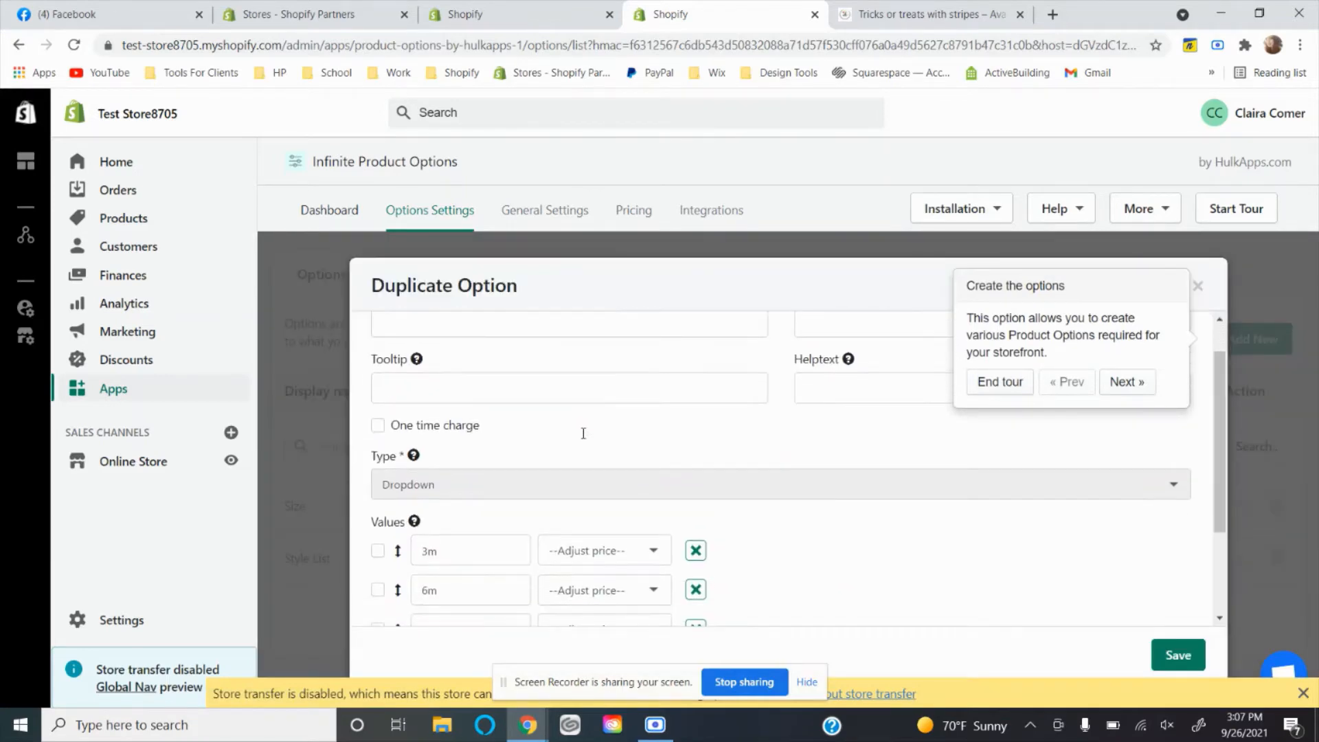
{"action": "scroll", "coordinate": [761, 499], "scroll_direction": "up", "scroll_amount": 3}
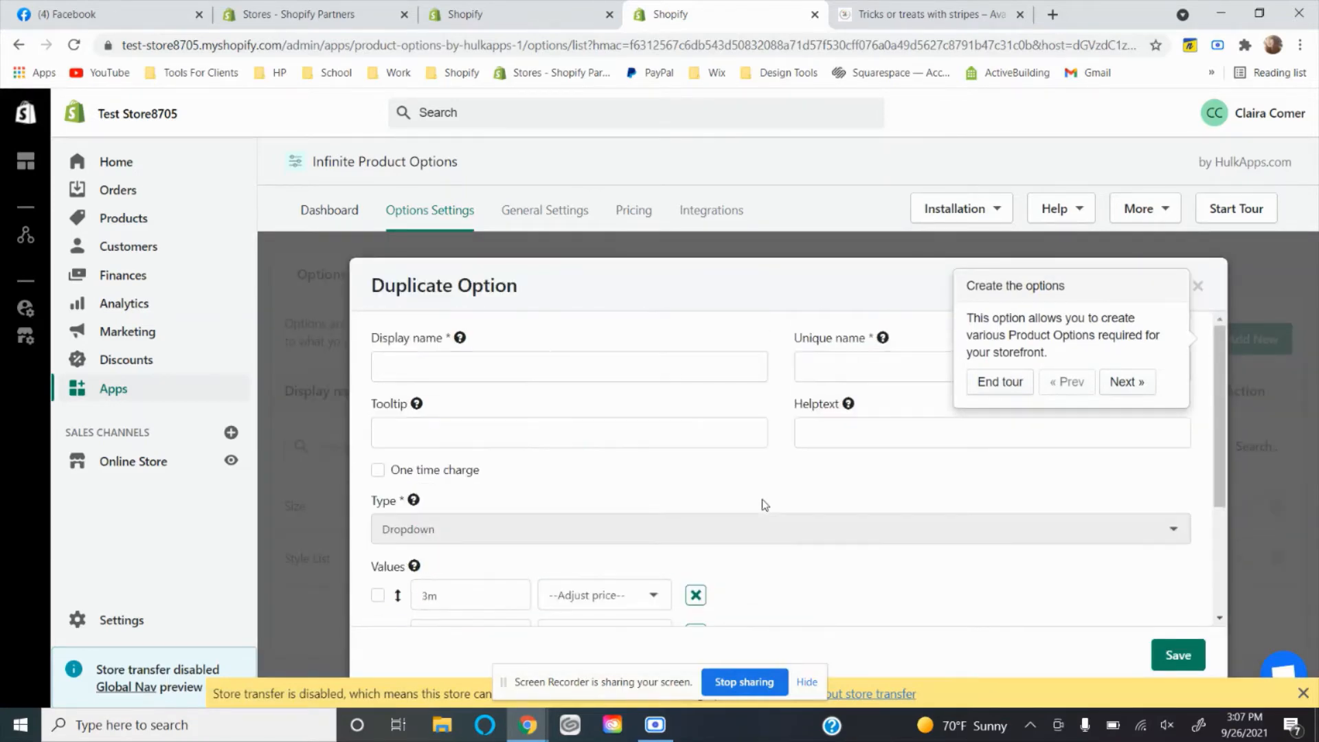
{"action": "left_click", "coordinate": [504, 371]}
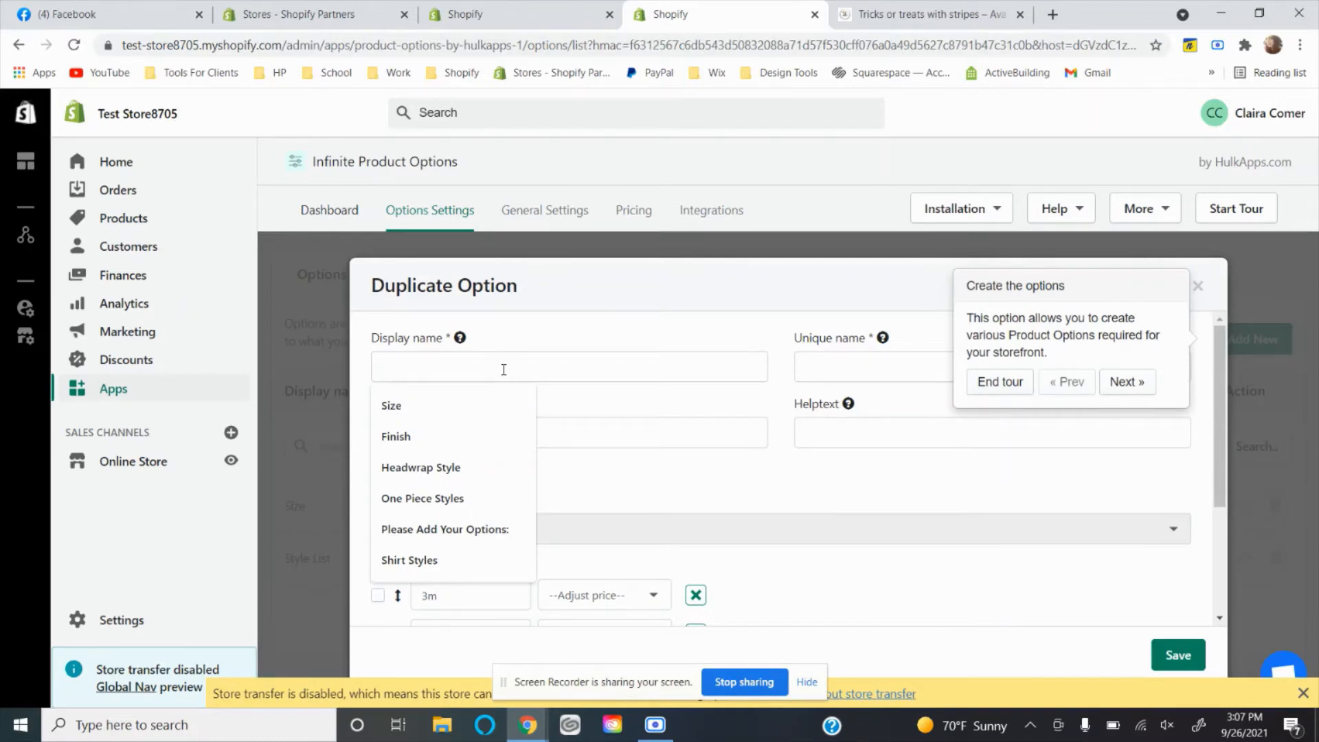
{"action": "type", "text": "Leos"}
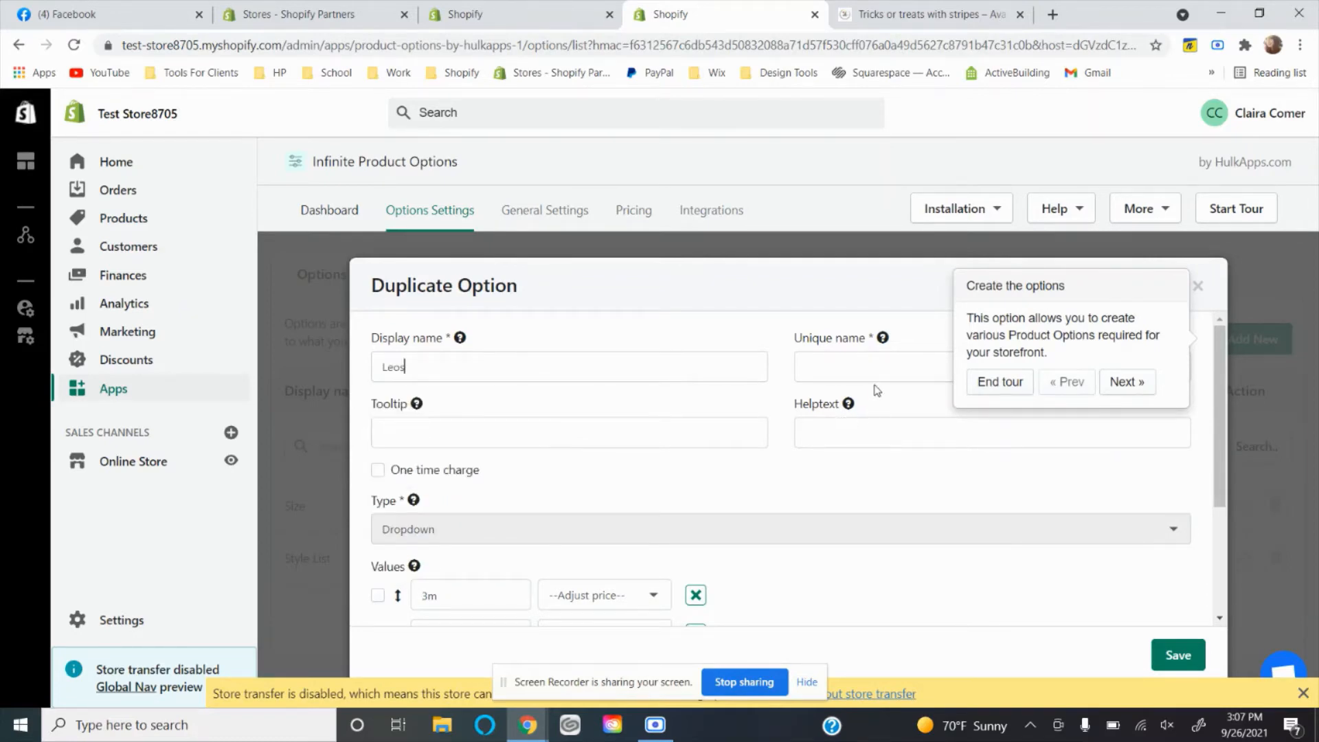
{"action": "double_click", "coordinate": [415, 364]}
{"action": "type", "text": "Size"}
{"action": "key", "text": "Tab"}
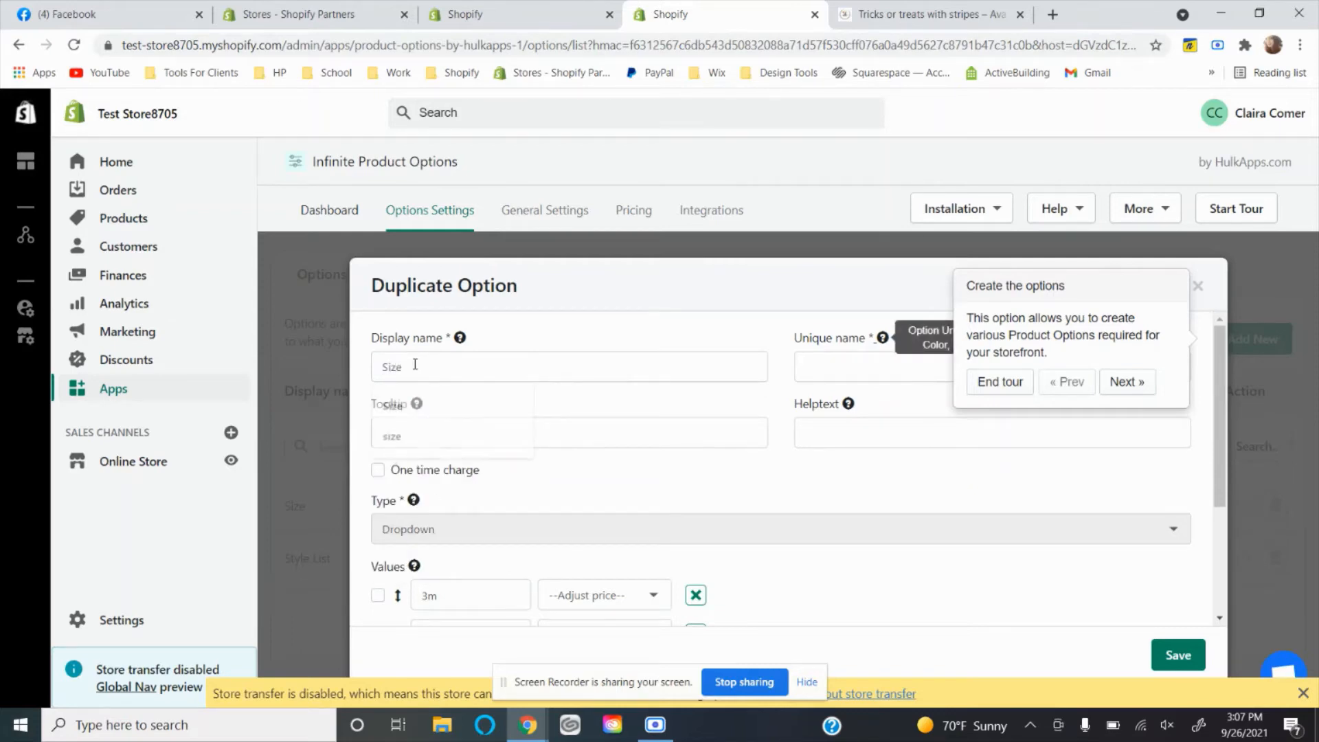
{"action": "type", "text": "Leotard sizing"}
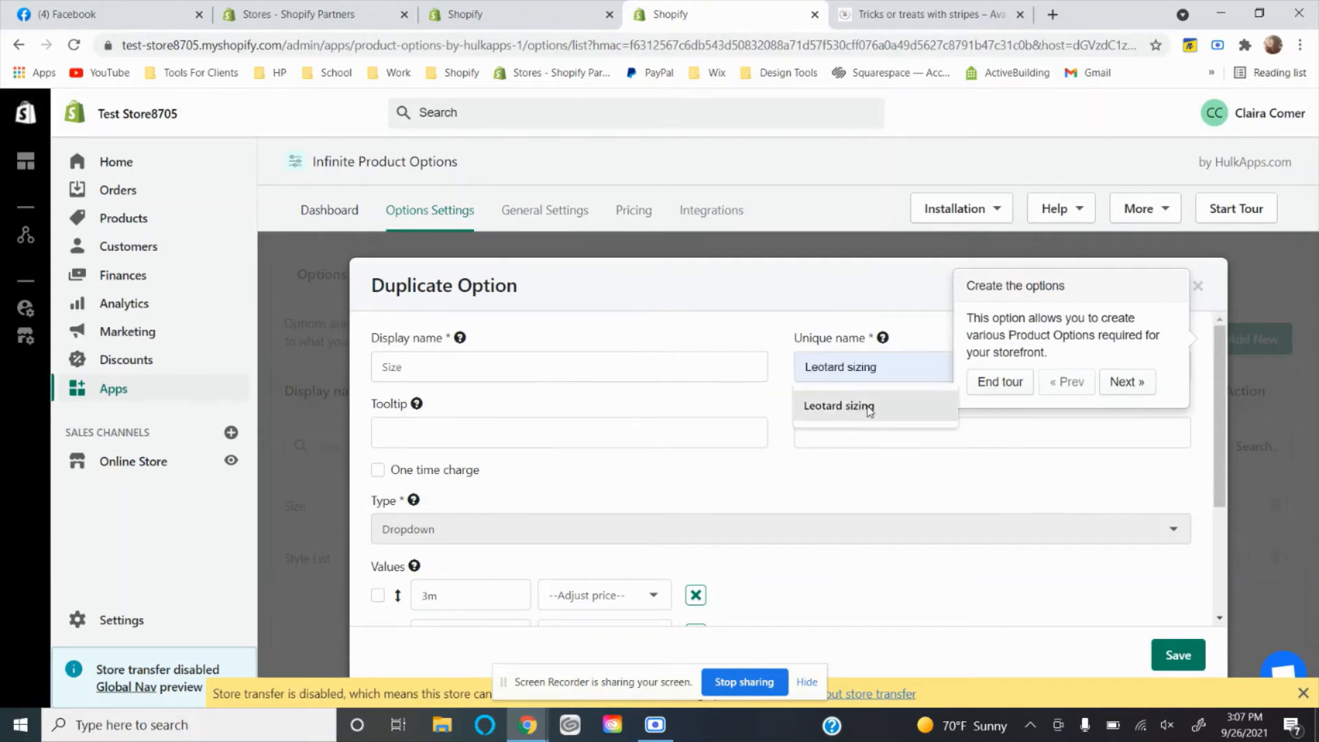
{"action": "left_click", "coordinate": [845, 406]}
Change the duplicated option's values to 6m, 9m, 12m and 18m by dropping the 3m value and adding 18m.
{"action": "scroll", "coordinate": [618, 494], "scroll_direction": "down", "scroll_amount": 3}
{"action": "double_click", "coordinate": [470, 425]}
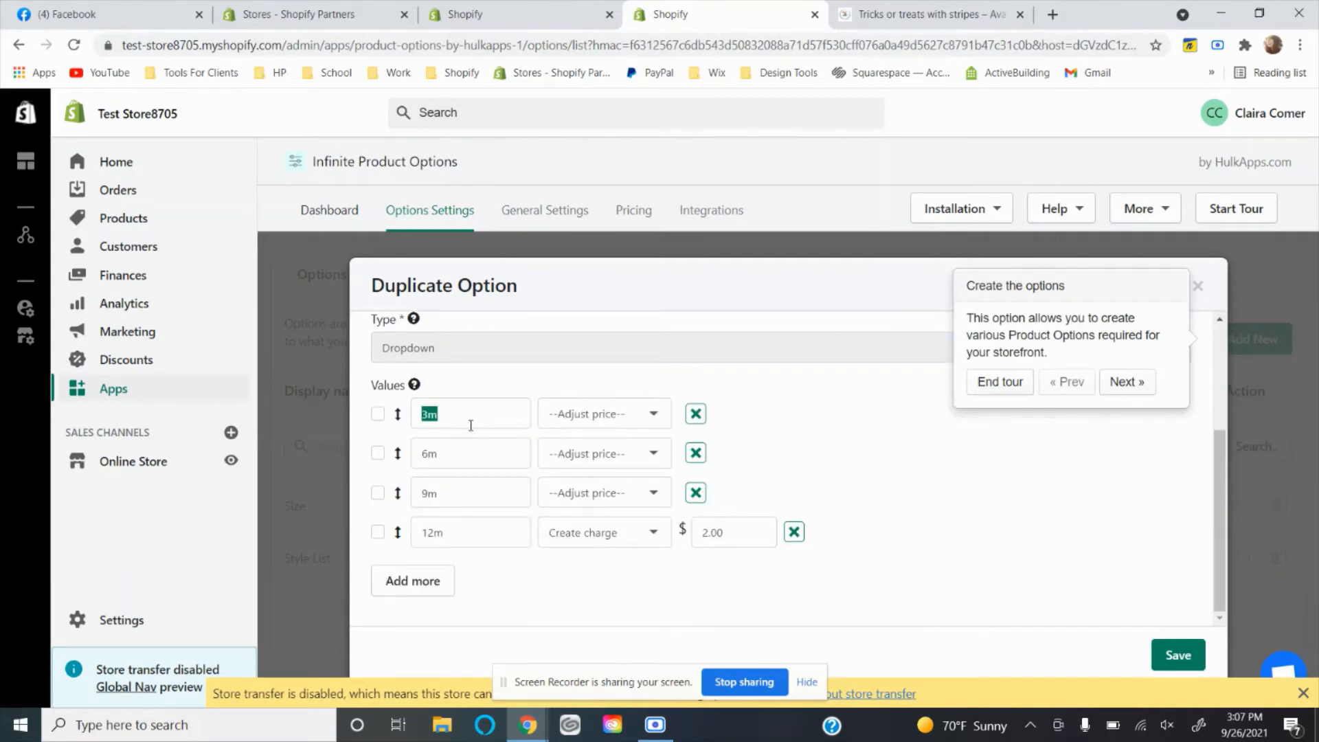
{"action": "type", "text": "6"}
{"action": "left_click", "coordinate": [696, 453]}
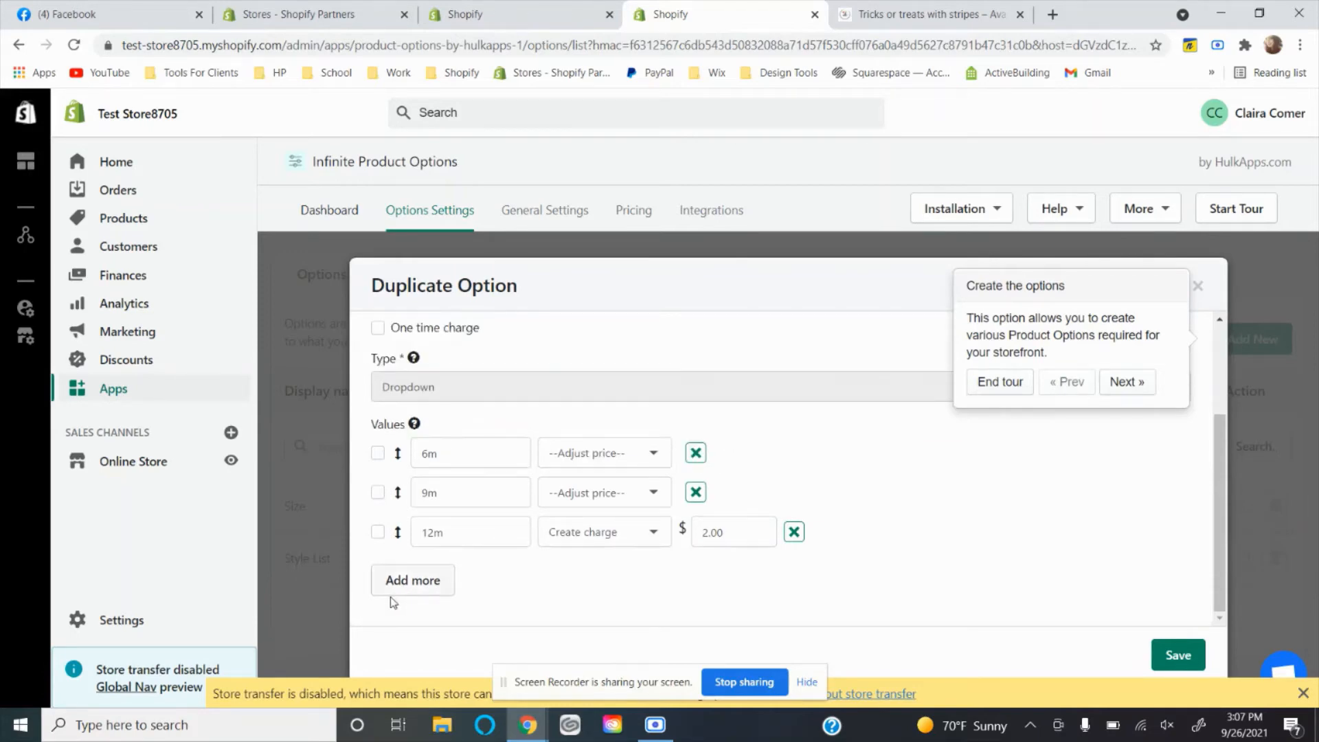
{"action": "left_click", "coordinate": [394, 591]}
{"action": "left_click", "coordinate": [437, 577]}
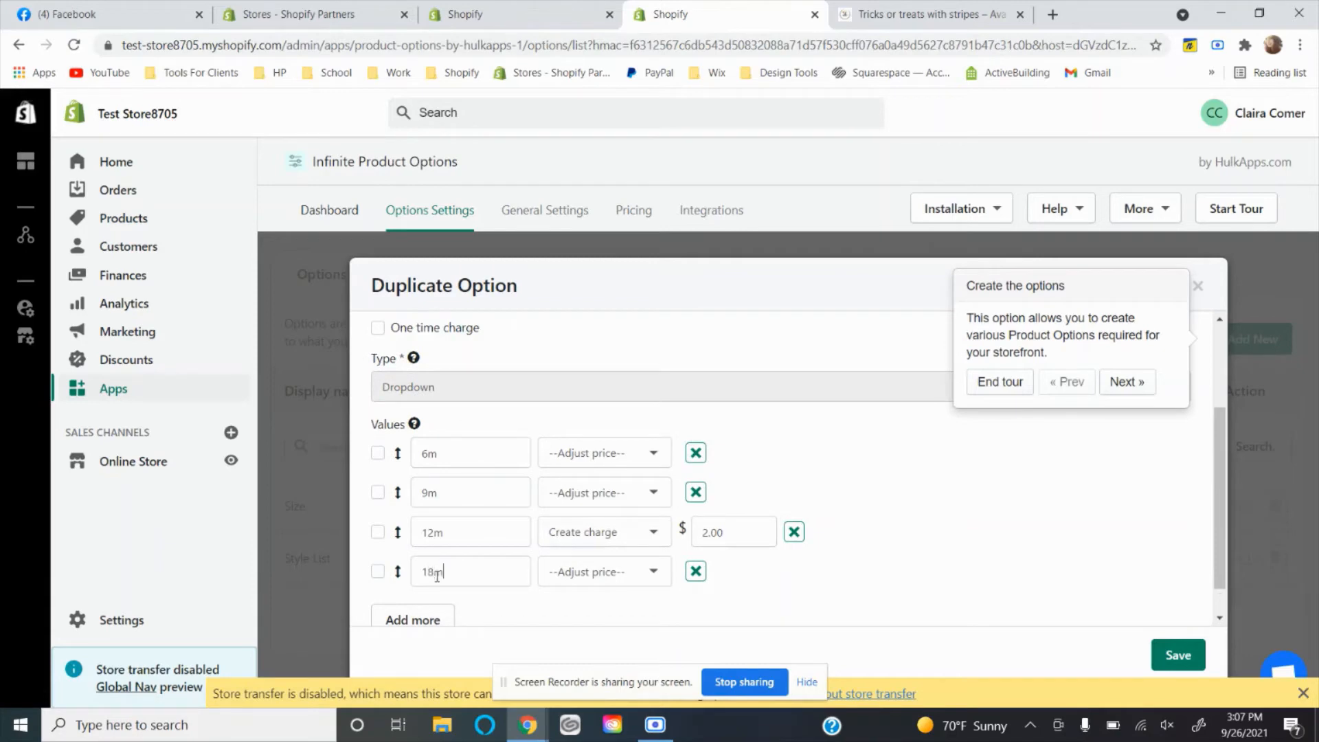
Add a created charge of $2 to the 18m value and save the Leotard sizing option.
{"action": "left_click", "coordinate": [589, 572]}
{"action": "left_click", "coordinate": [584, 627]}
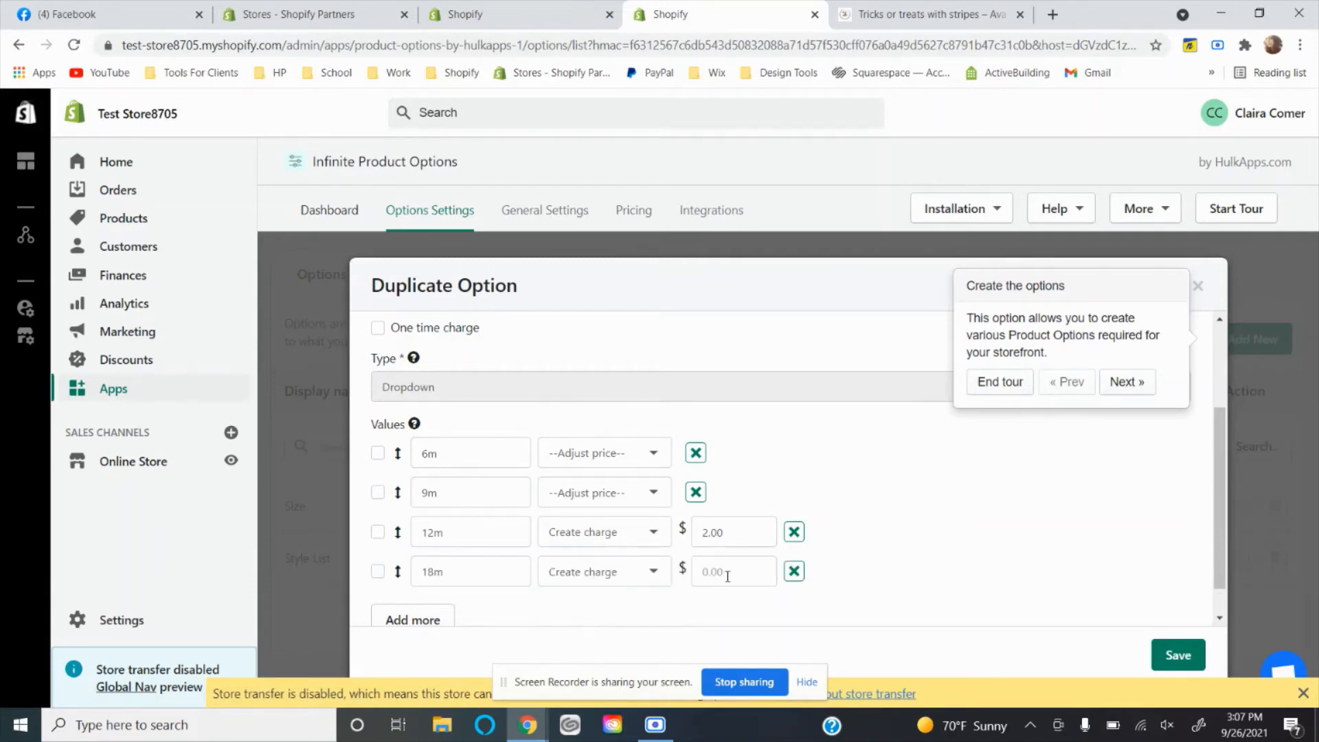
{"action": "left_click", "coordinate": [727, 576]}
{"action": "type", "text": "2"}
{"action": "left_click", "coordinate": [1168, 653]}
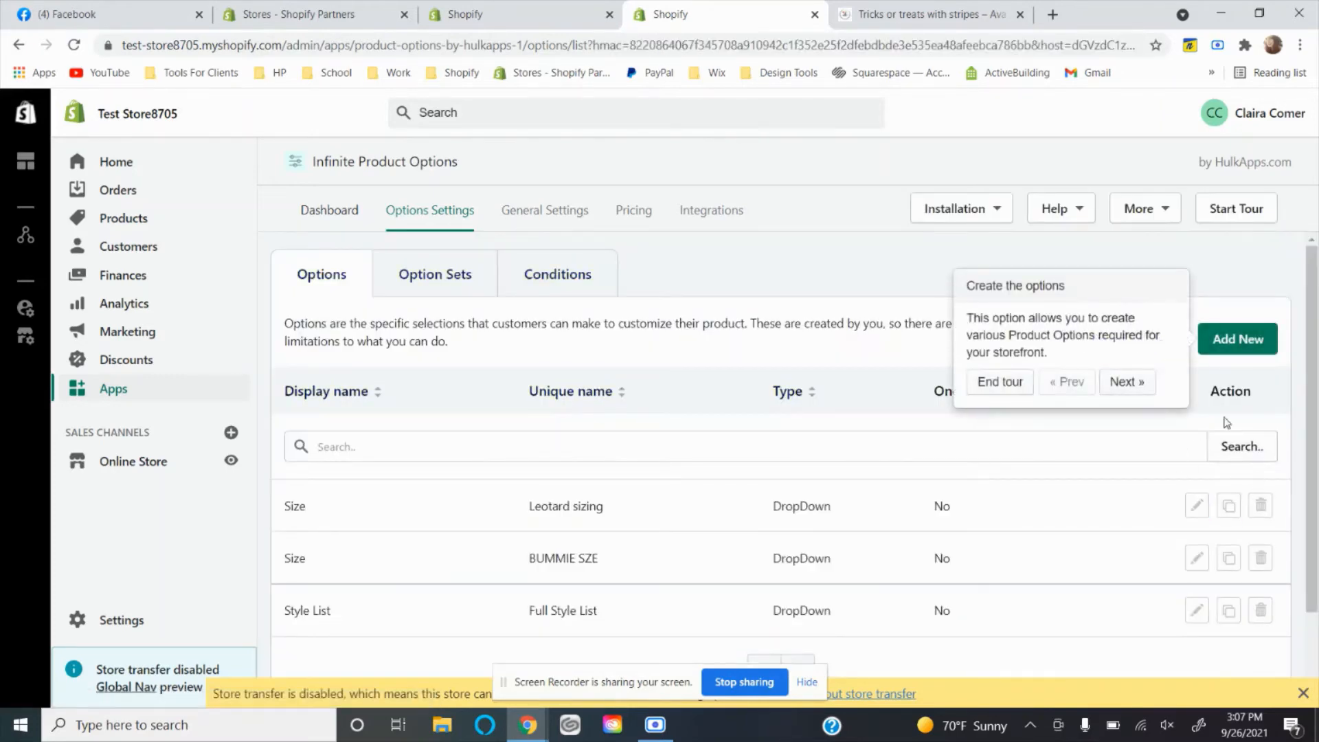
Start a new option set named Full Clothing Options.
{"action": "left_click", "coordinate": [454, 278]}
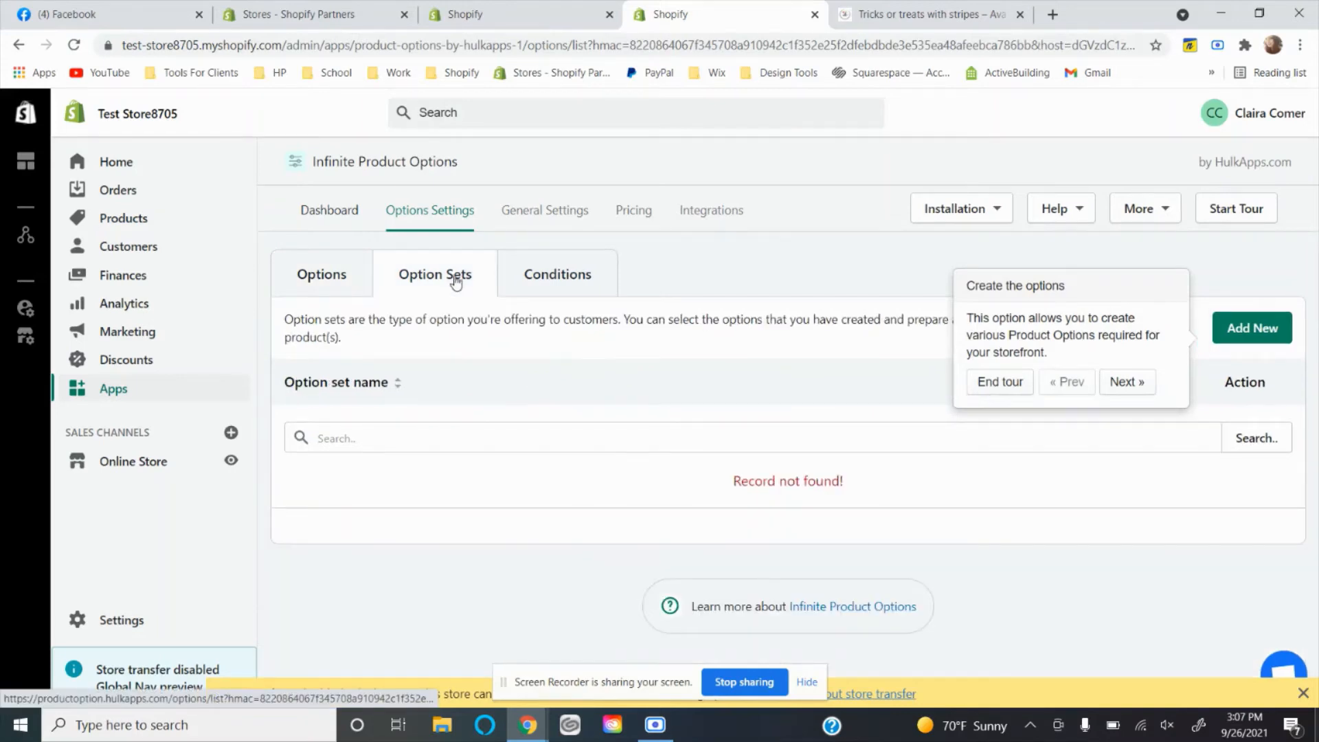
{"action": "left_click", "coordinate": [1257, 330]}
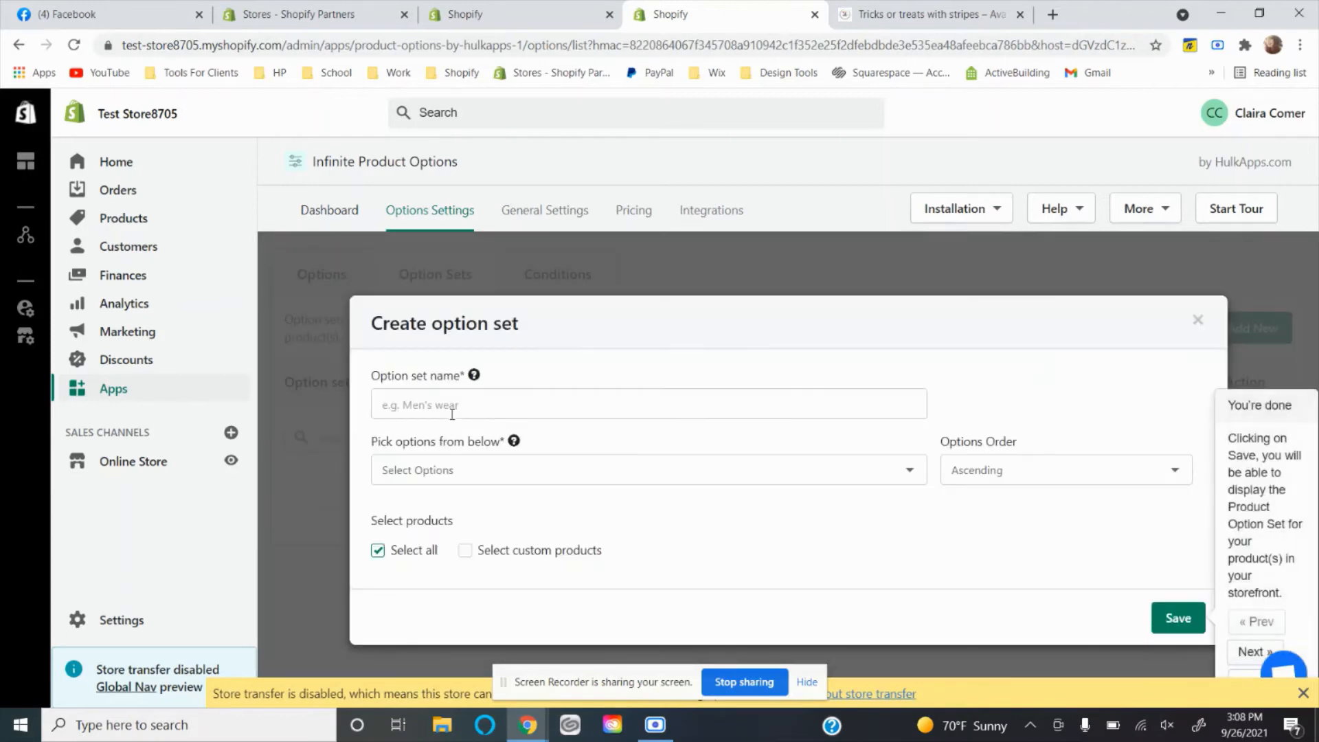
{"action": "left_click", "coordinate": [452, 411]}
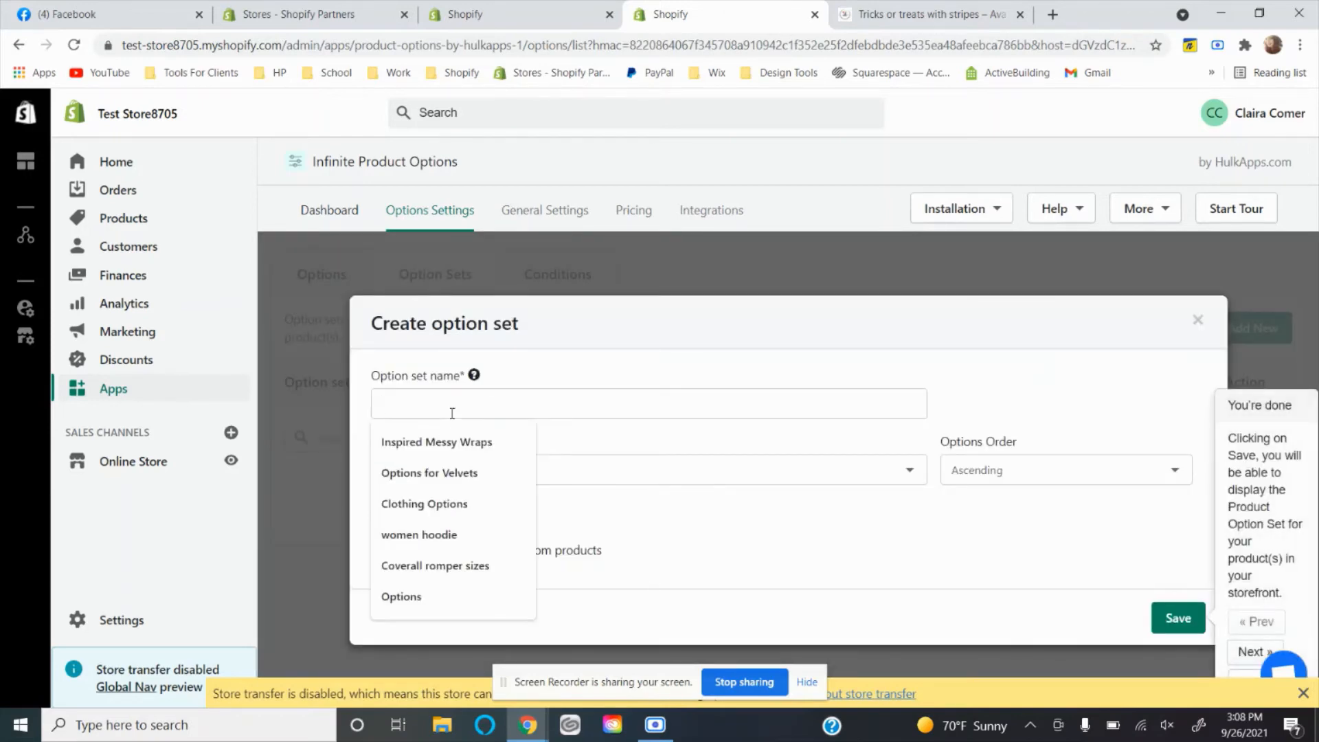
{"action": "type", "text": "Full Clothing"}
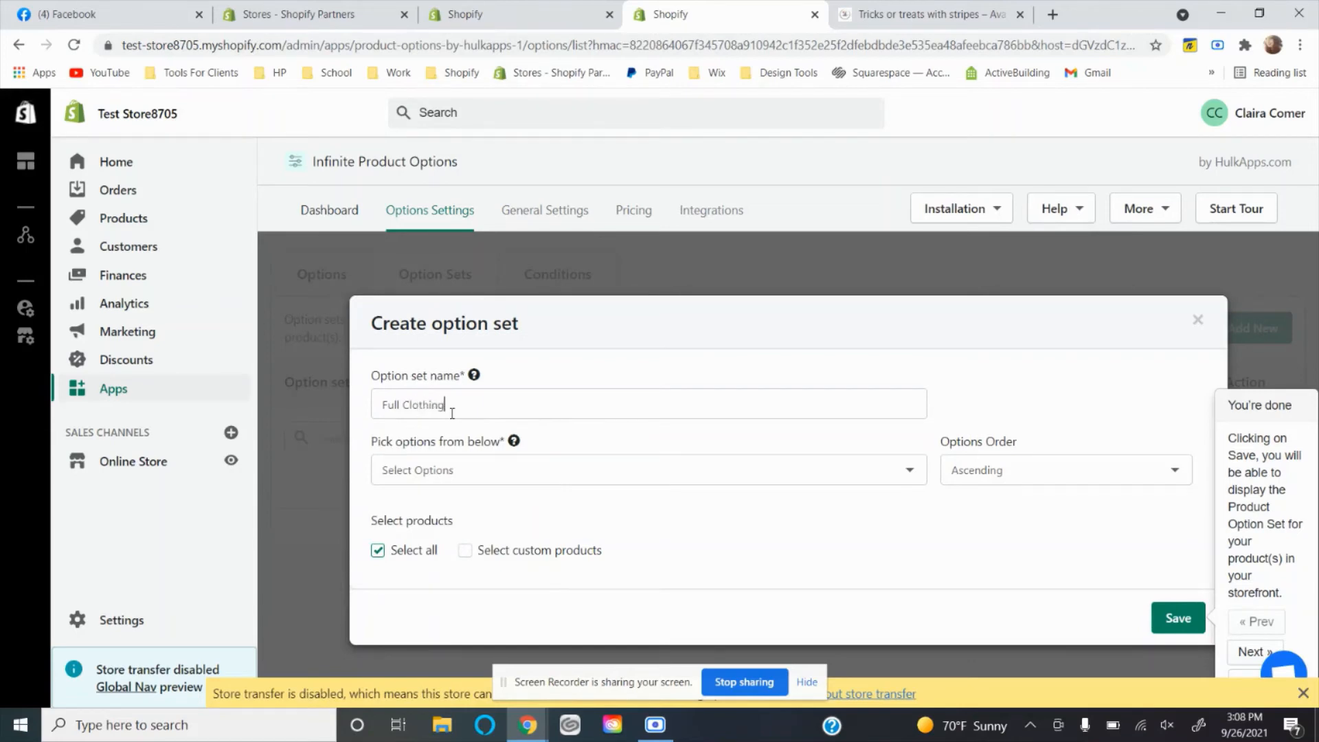
{"action": "type", "text": " Optios"}
Add Full Style List, BUMMIE SZE and Leotard sizing, in that order, to the Full Clothing Options set.
{"action": "left_click", "coordinate": [432, 476]}
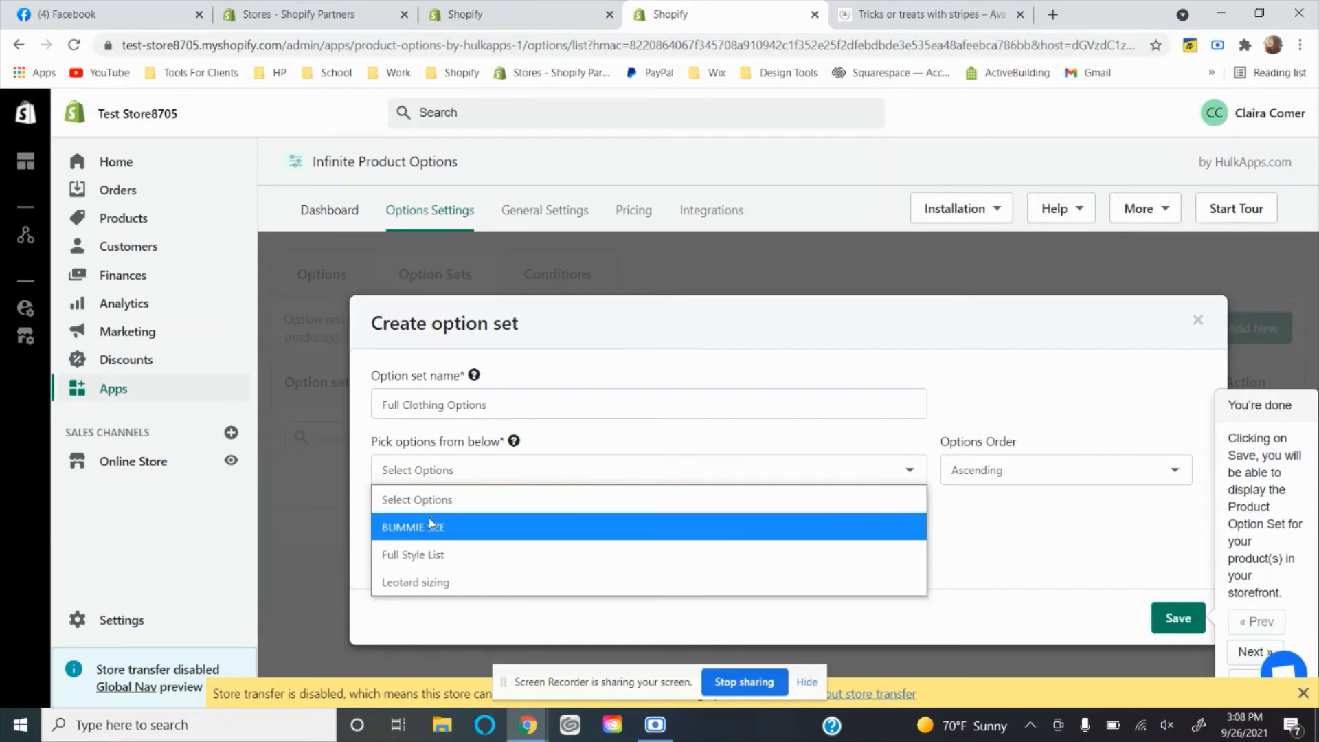
{"action": "left_click", "coordinate": [466, 564]}
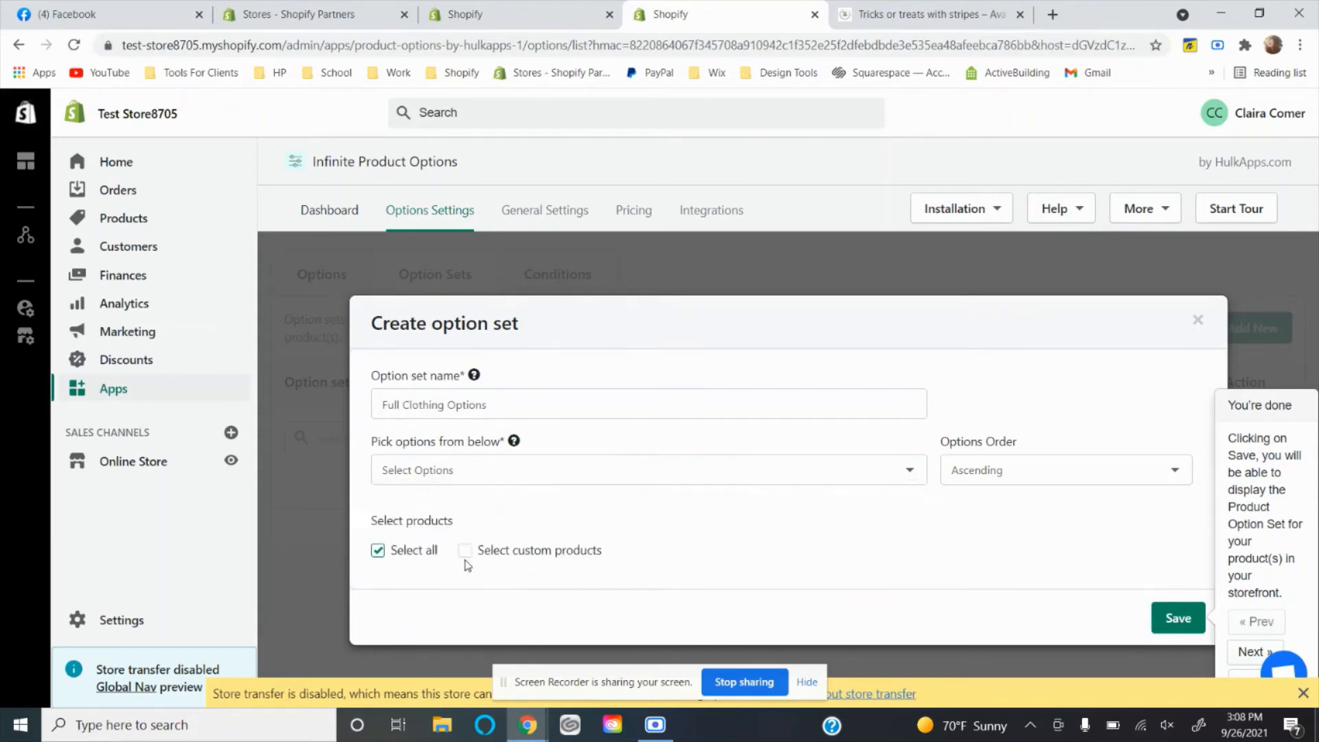
{"action": "left_click", "coordinate": [479, 445]}
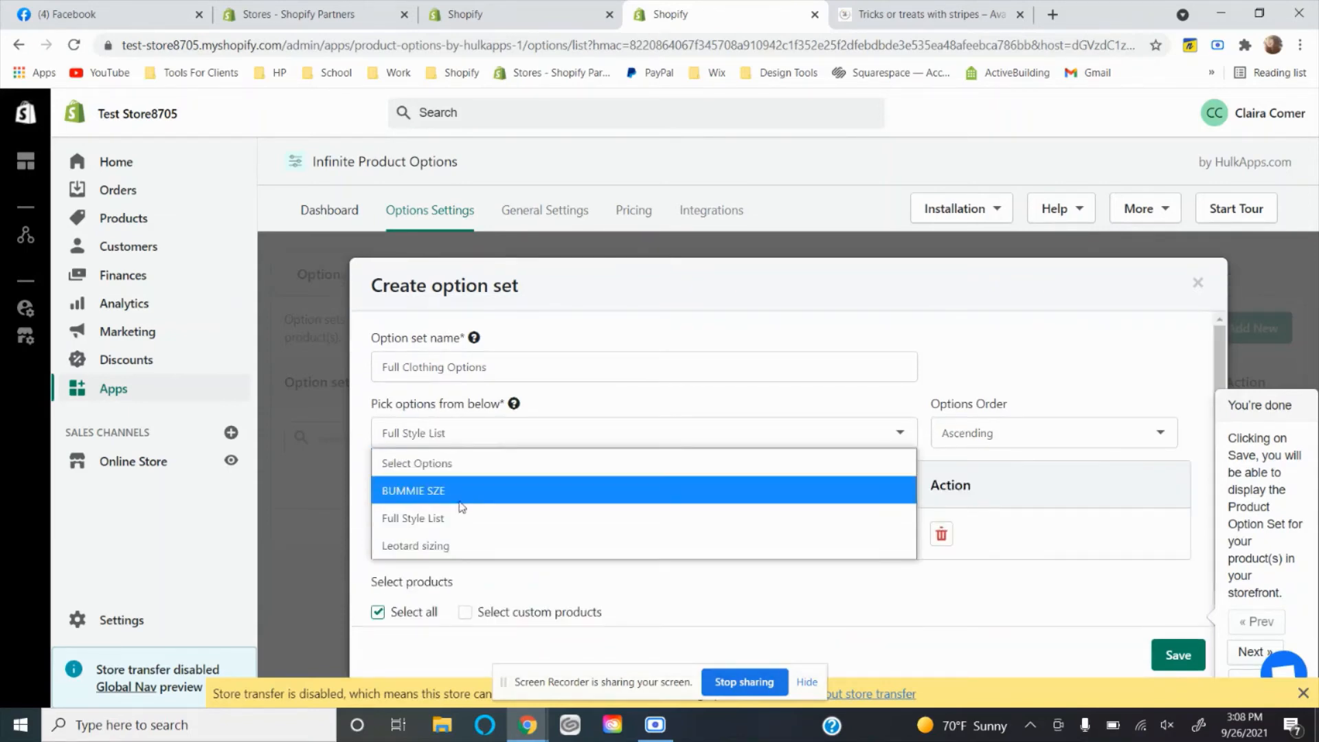
{"action": "left_click", "coordinate": [459, 494]}
{"action": "left_click", "coordinate": [459, 453]}
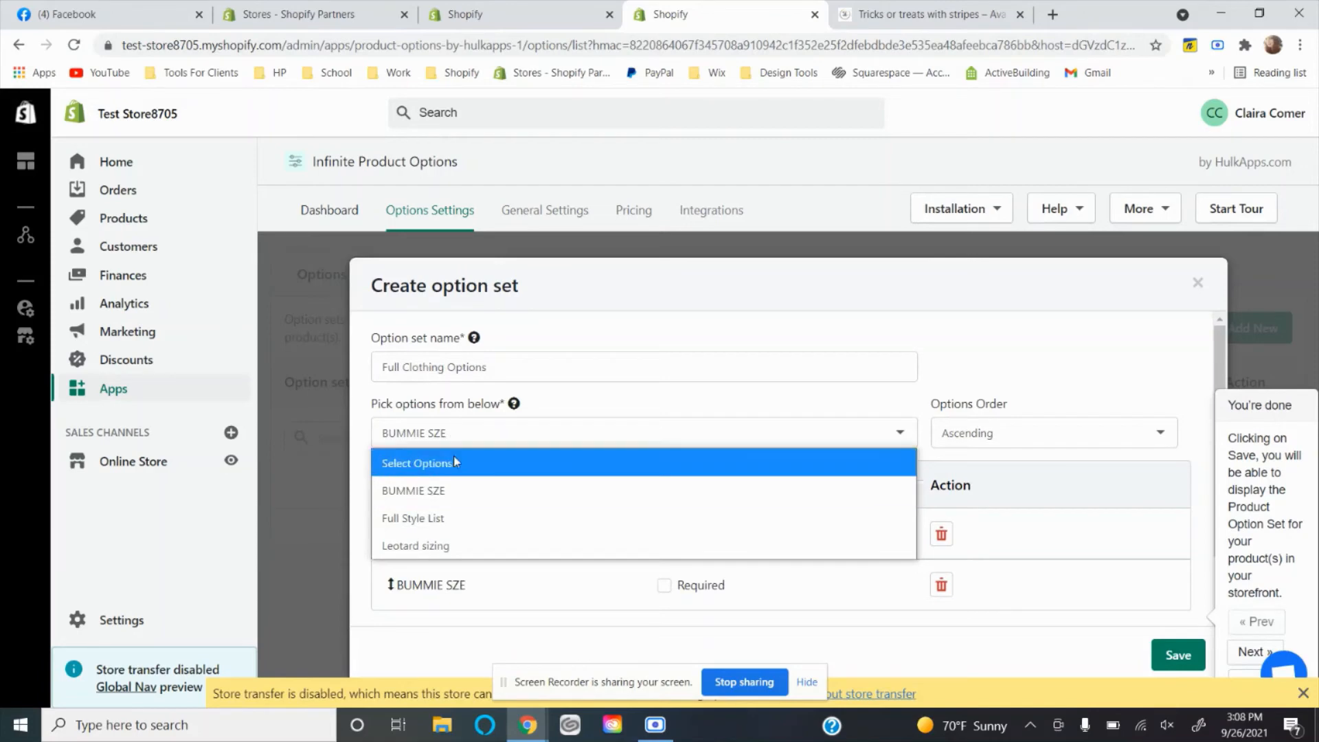
{"action": "left_click", "coordinate": [449, 535]}
{"action": "scroll", "coordinate": [550, 573], "scroll_direction": "down", "scroll_amount": 2}
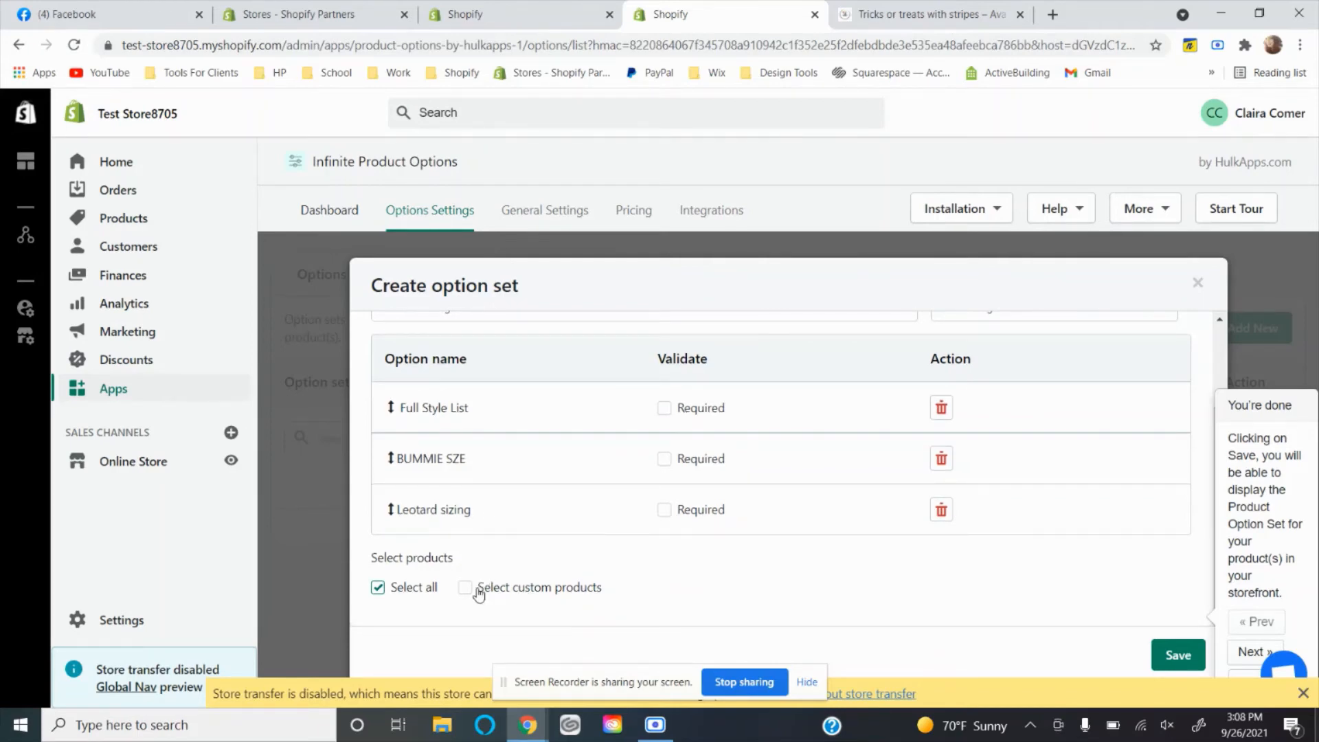
Restrict the option set to custom products and add the Christmas Village product.
{"action": "left_click", "coordinate": [479, 593]}
{"action": "scroll", "coordinate": [474, 589], "scroll_direction": "down", "scroll_amount": 3}
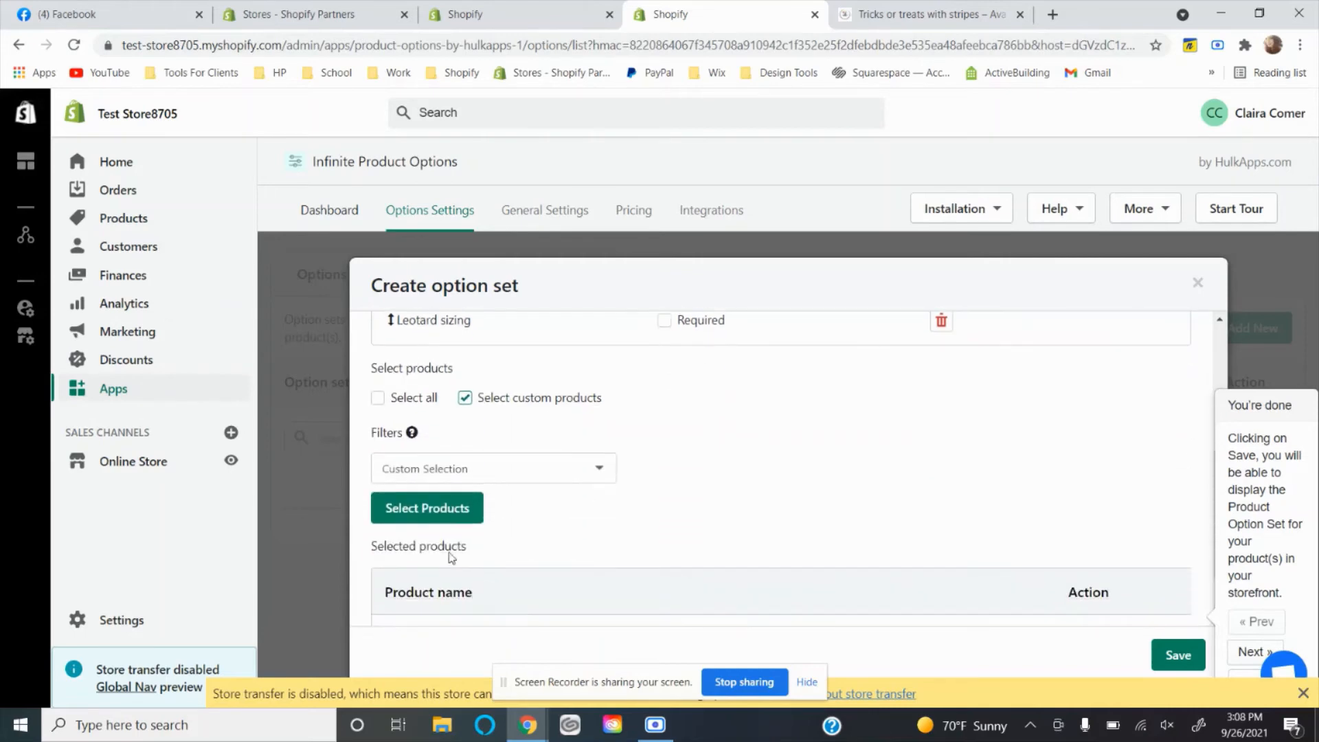
{"action": "left_click", "coordinate": [415, 509]}
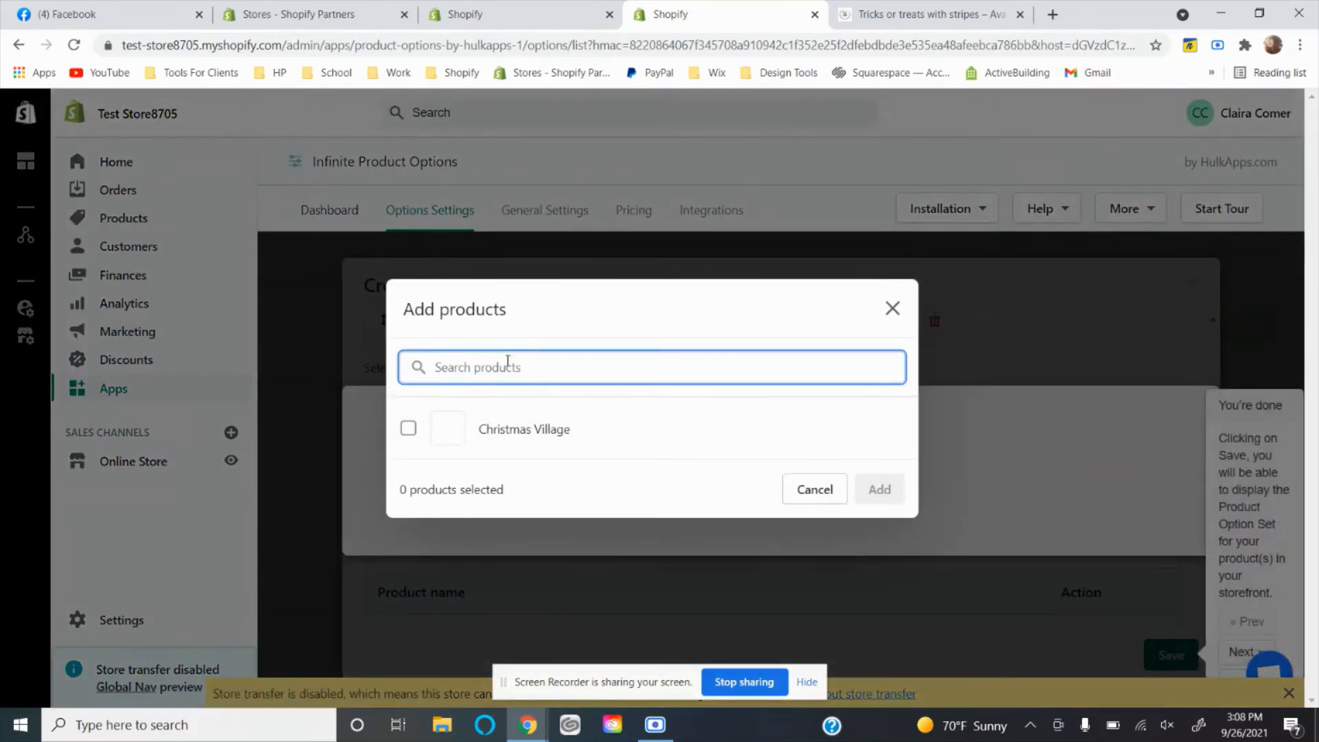
{"action": "left_click", "coordinate": [485, 426]}
{"action": "left_click", "coordinate": [879, 489]}
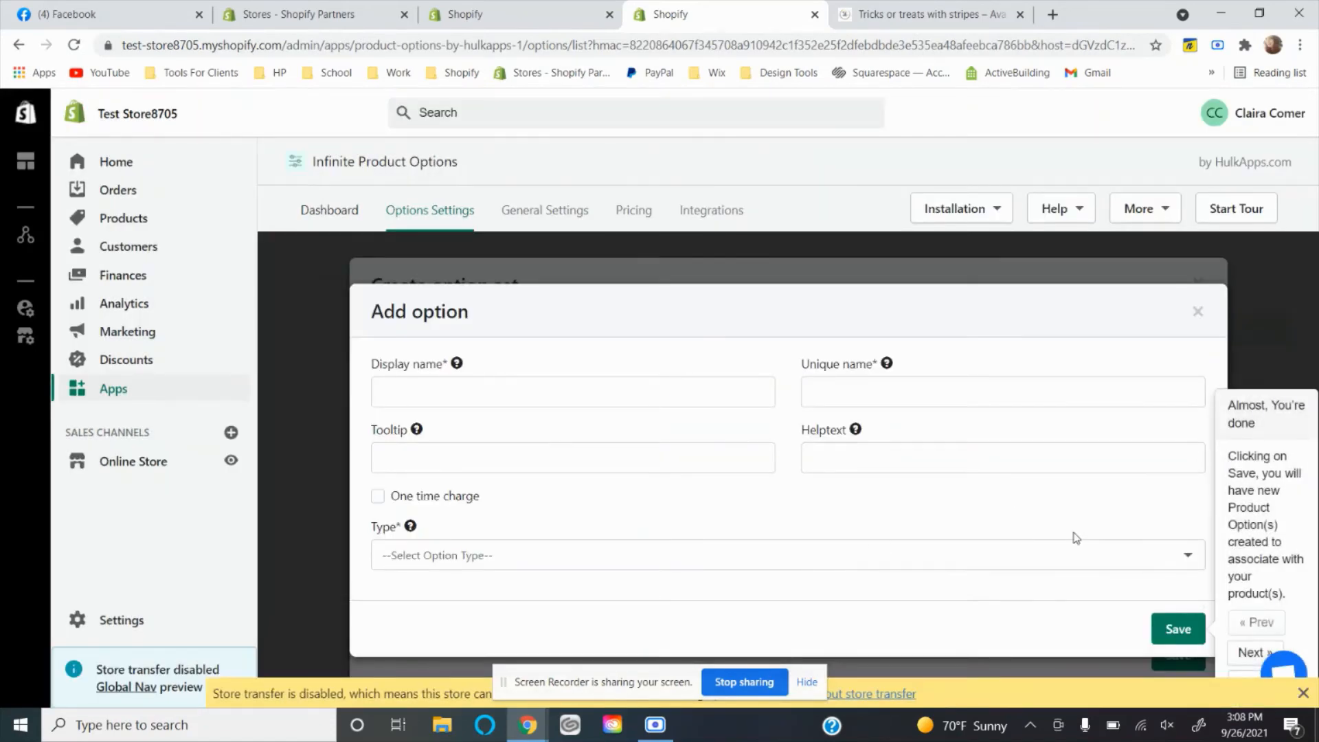
{"action": "left_click", "coordinate": [1172, 623]}
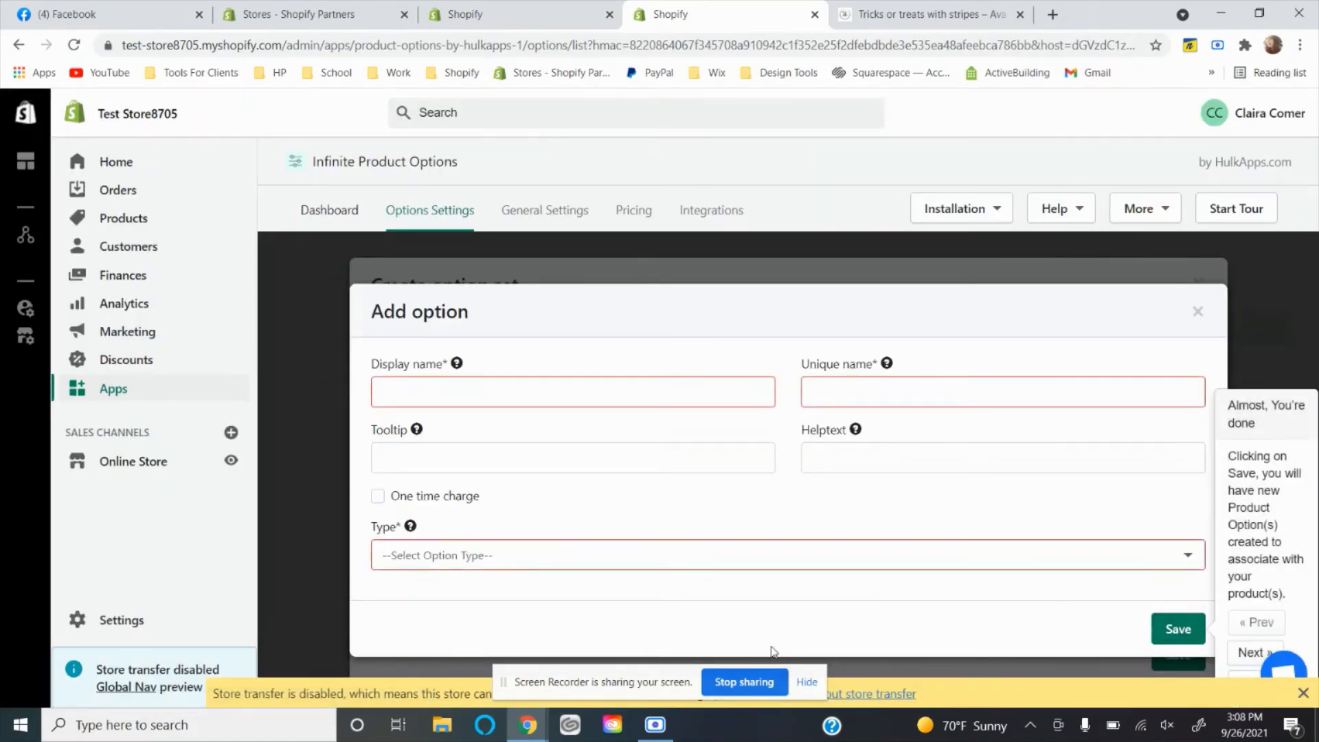
{"action": "left_click", "coordinate": [457, 389]}
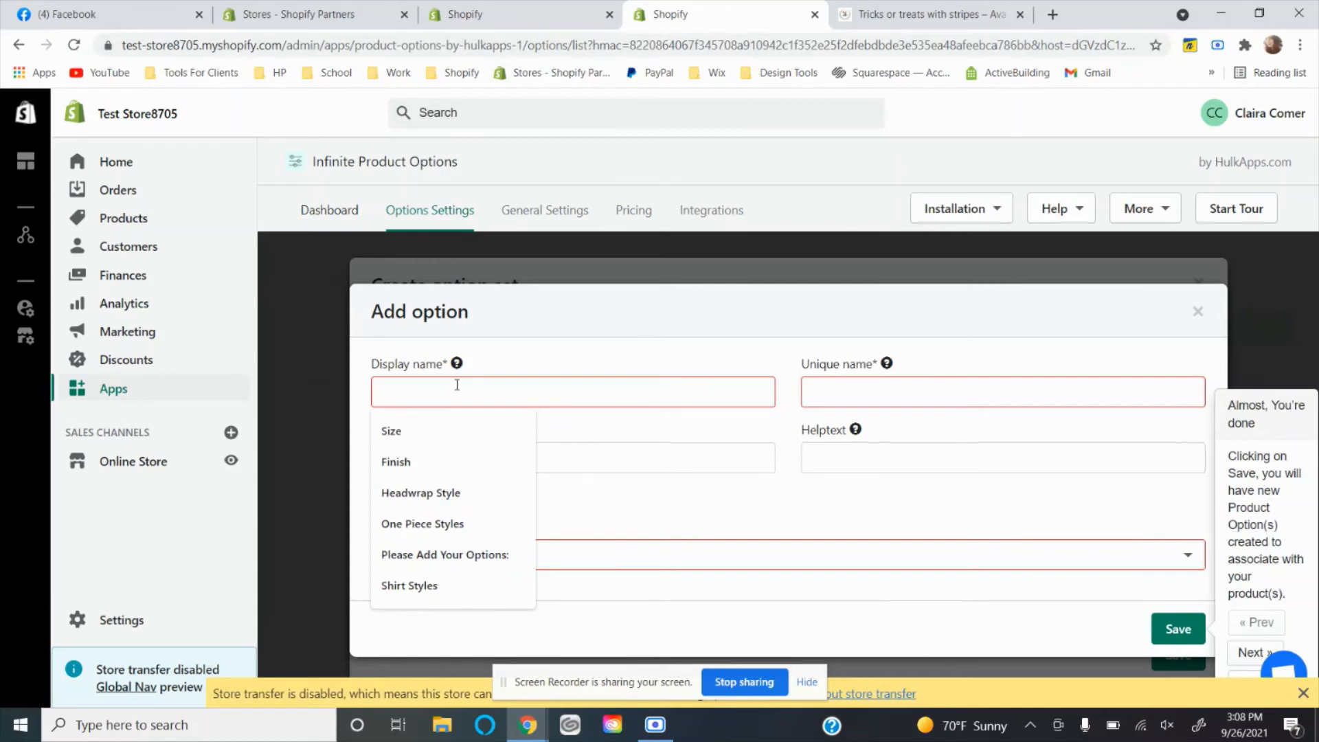
{"action": "left_click", "coordinate": [727, 520]}
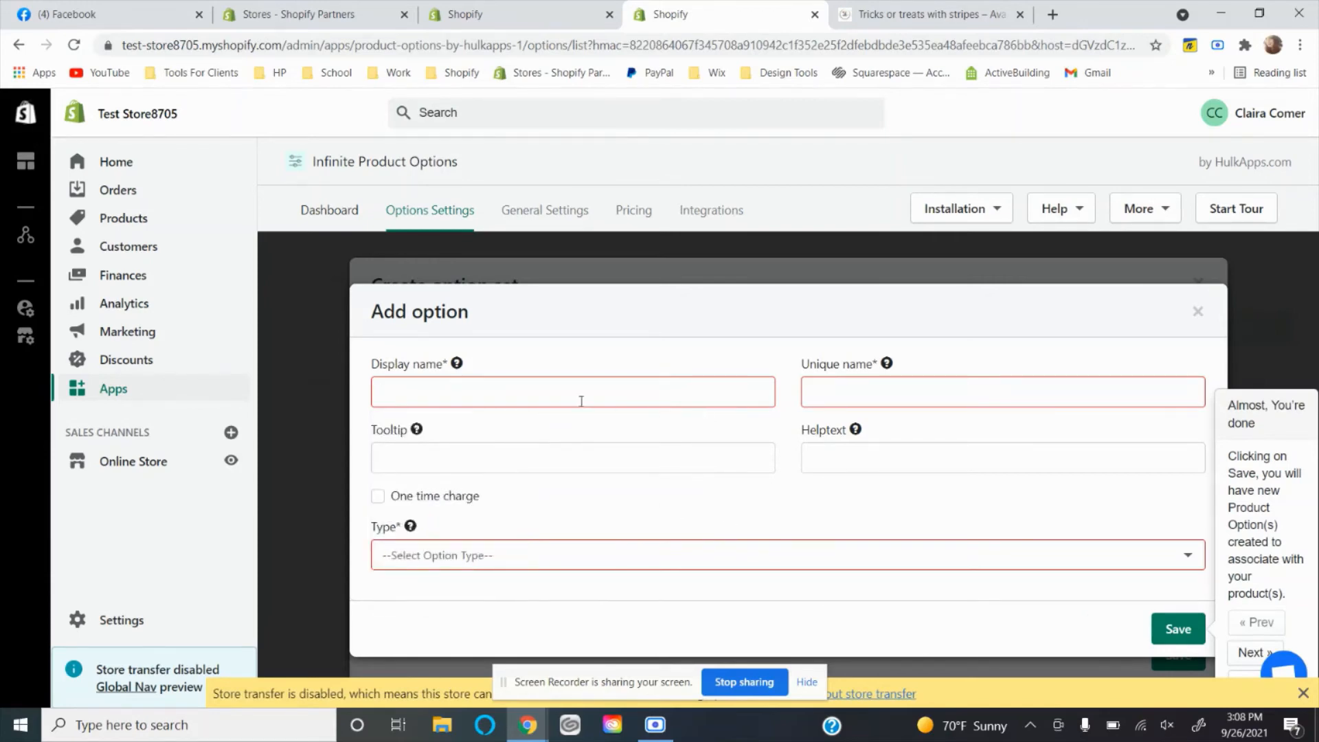
{"action": "left_click", "coordinate": [533, 391]}
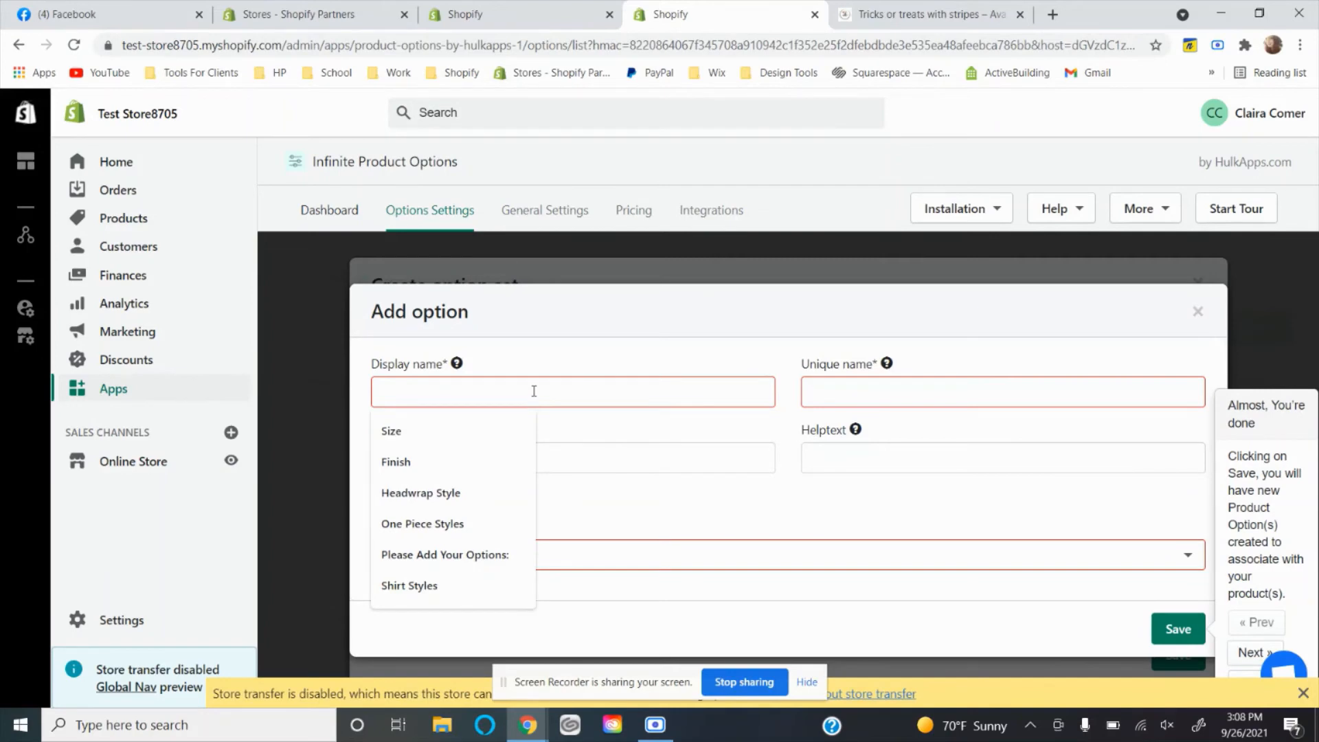
{"action": "left_click", "coordinate": [1199, 311]}
Start a new option set for custom products and name it Clothing Options.
{"action": "scroll", "coordinate": [586, 507], "scroll_direction": "down", "scroll_amount": 4}
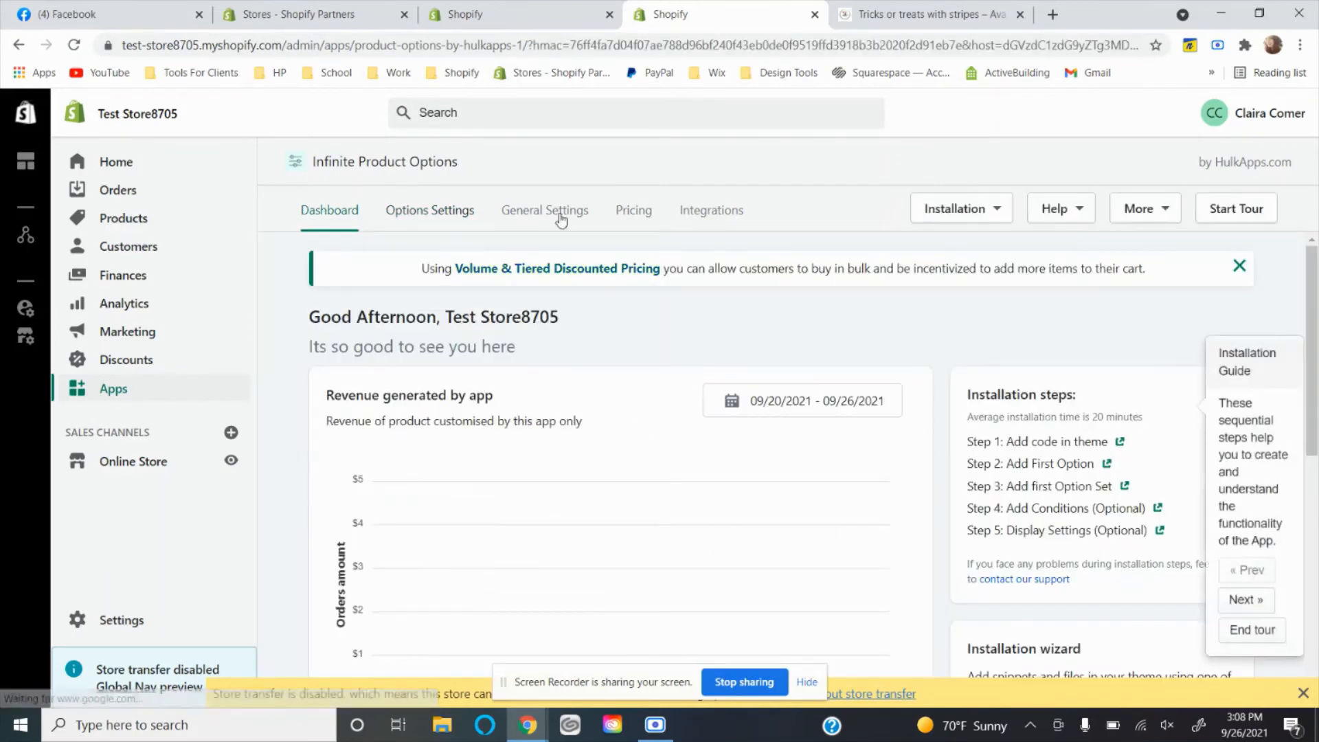
{"action": "left_click", "coordinate": [440, 209]}
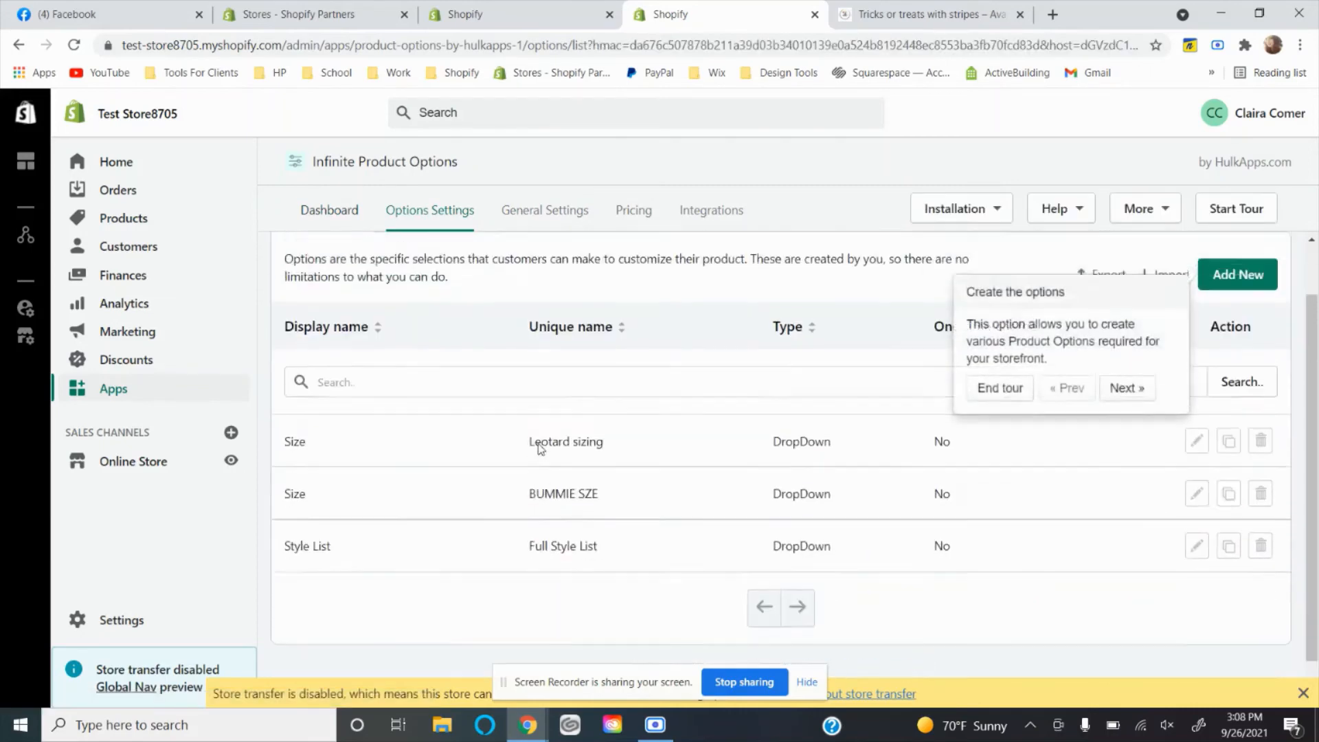
{"action": "left_click", "coordinate": [461, 289]}
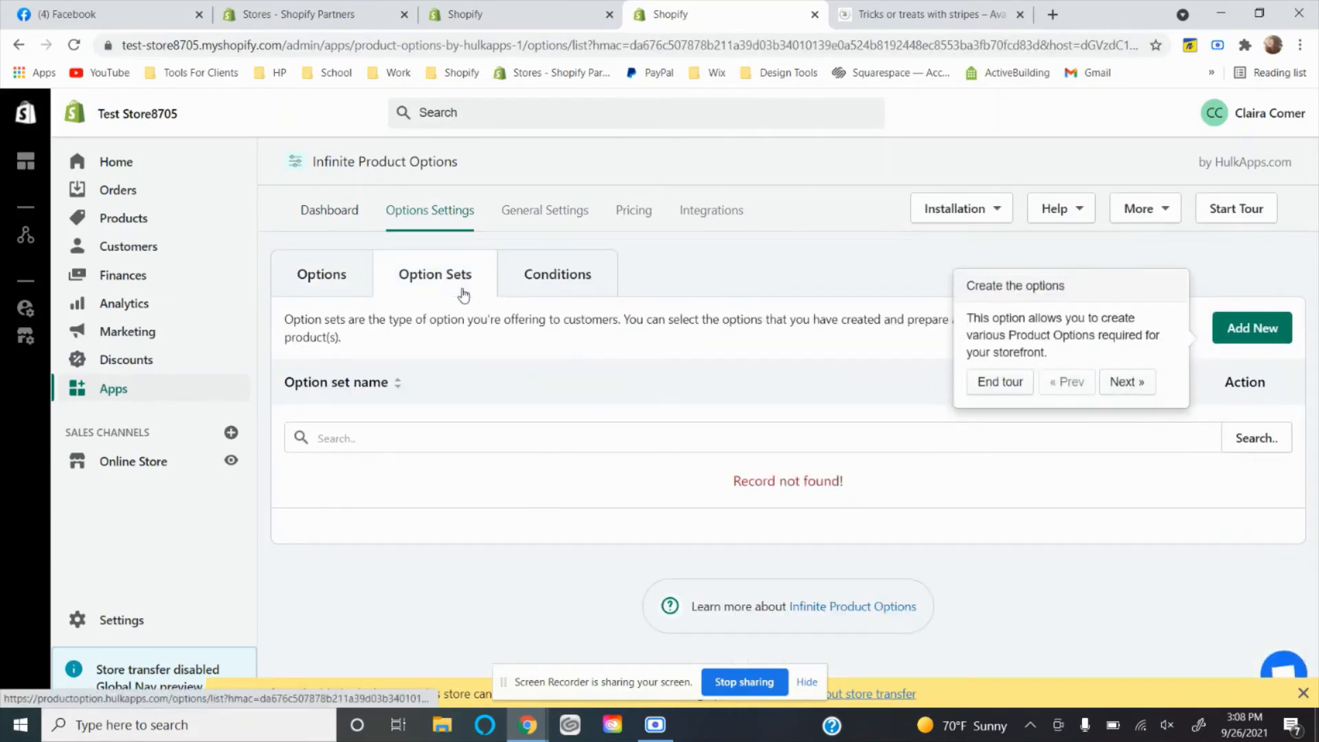
{"action": "left_click", "coordinate": [1280, 333]}
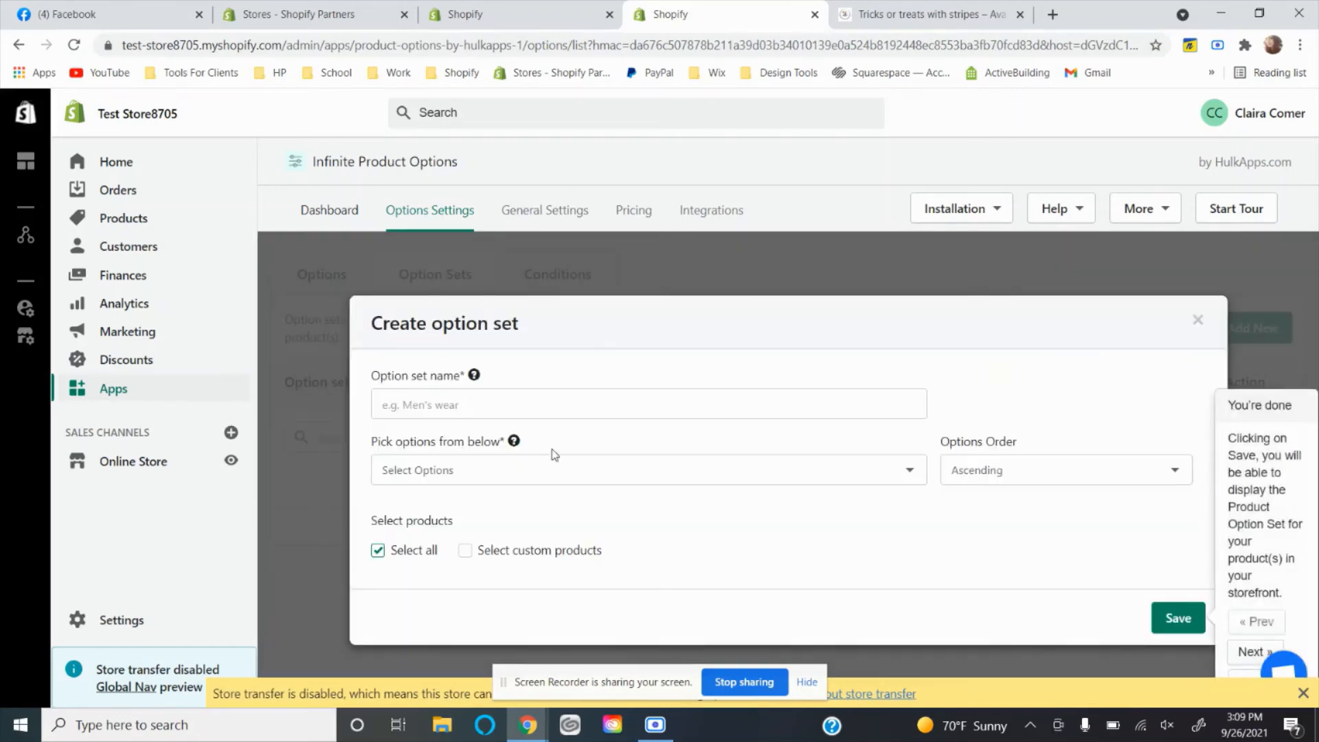
{"action": "left_click", "coordinate": [598, 415]}
{"action": "left_click", "coordinate": [660, 528]}
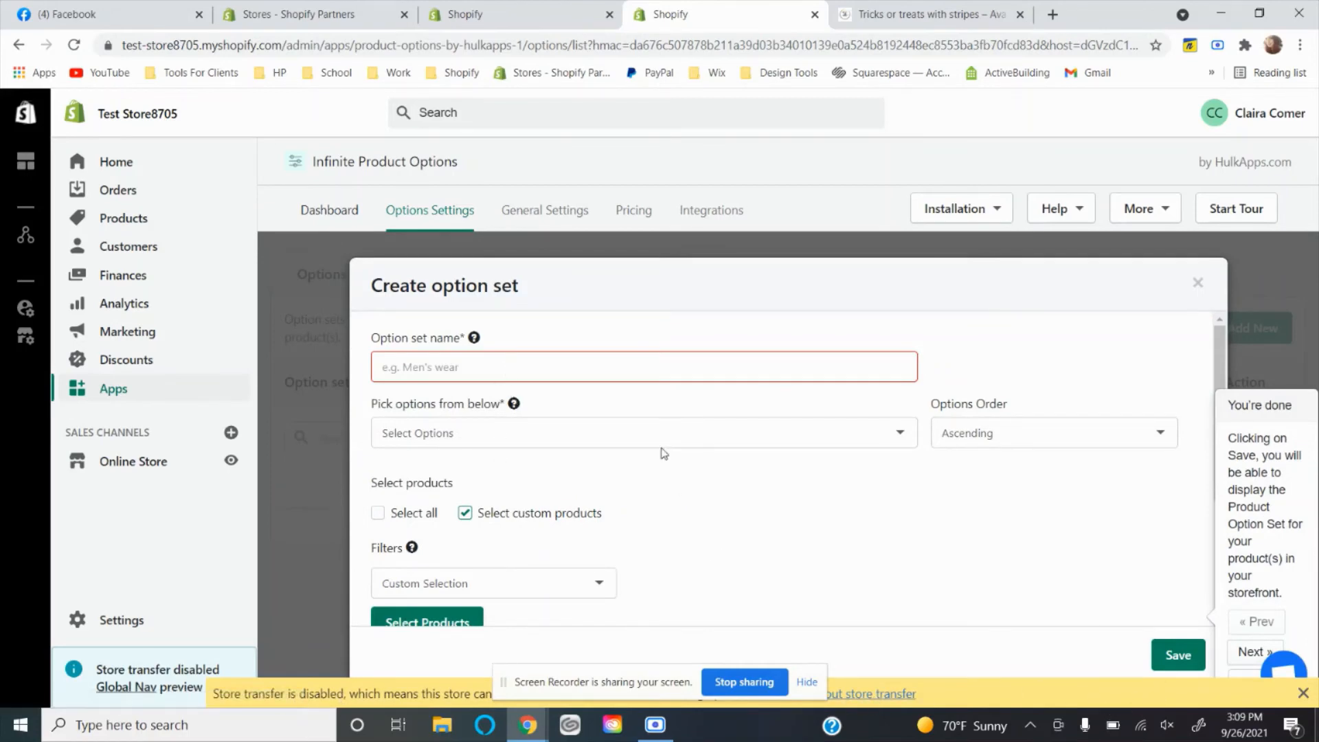
{"action": "left_click", "coordinate": [617, 365]}
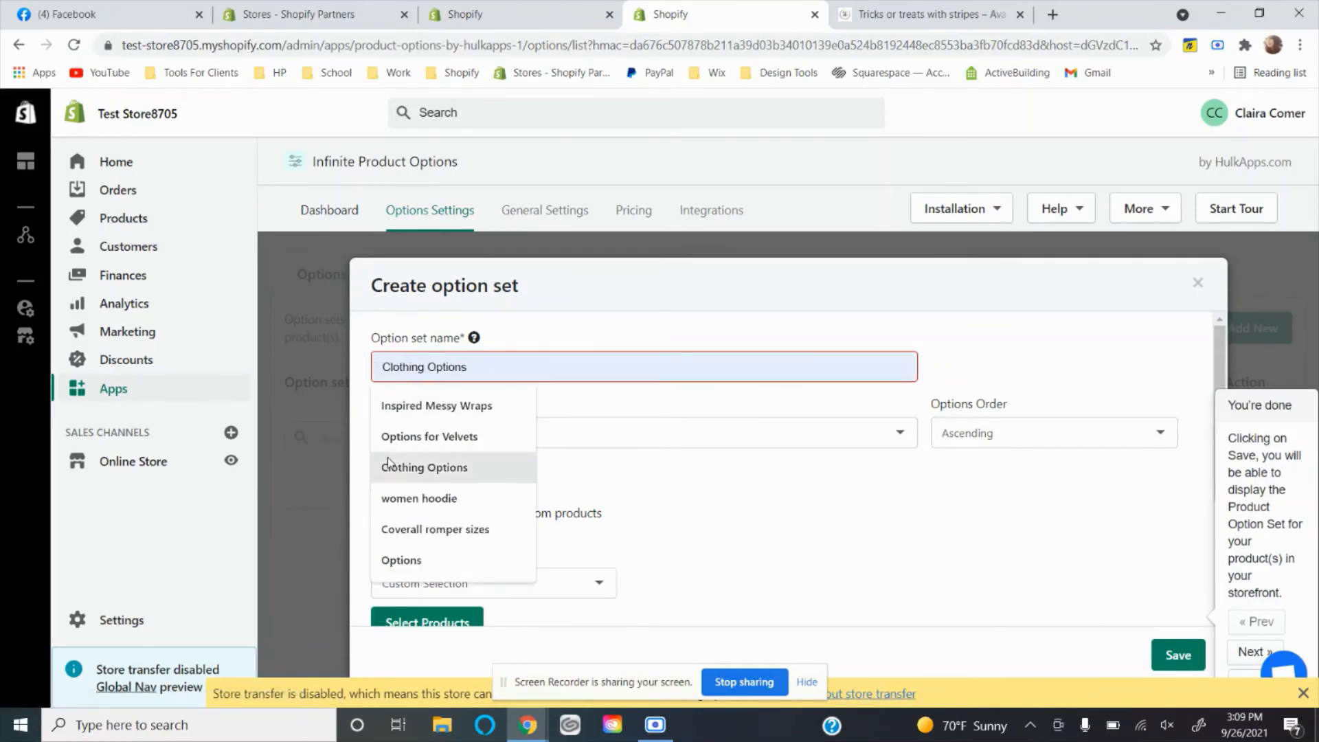
{"action": "left_click", "coordinate": [416, 467]}
Add Full Style List, Leotard sizing and BUMMIE SZE, in that order, to the Clothing Options set.
{"action": "left_click", "coordinate": [463, 431]}
{"action": "left_click", "coordinate": [433, 517]}
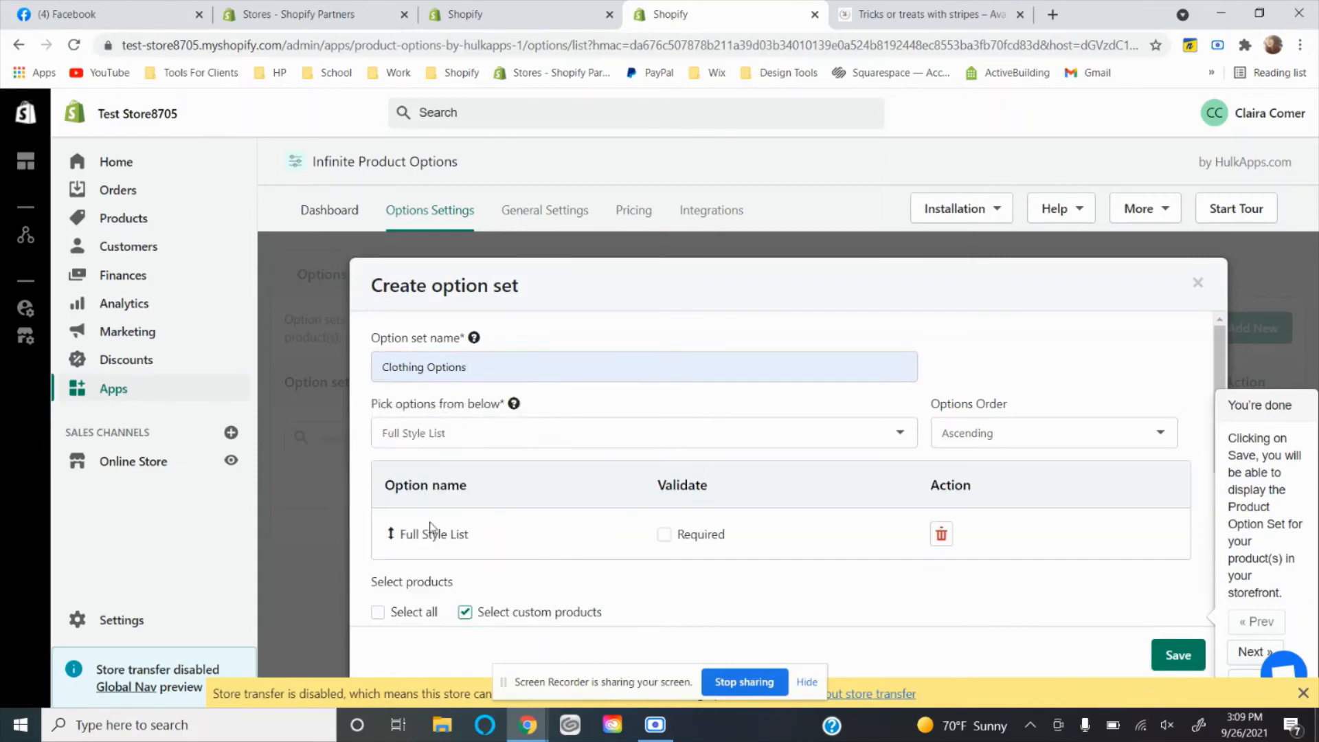
{"action": "left_click", "coordinate": [447, 434]}
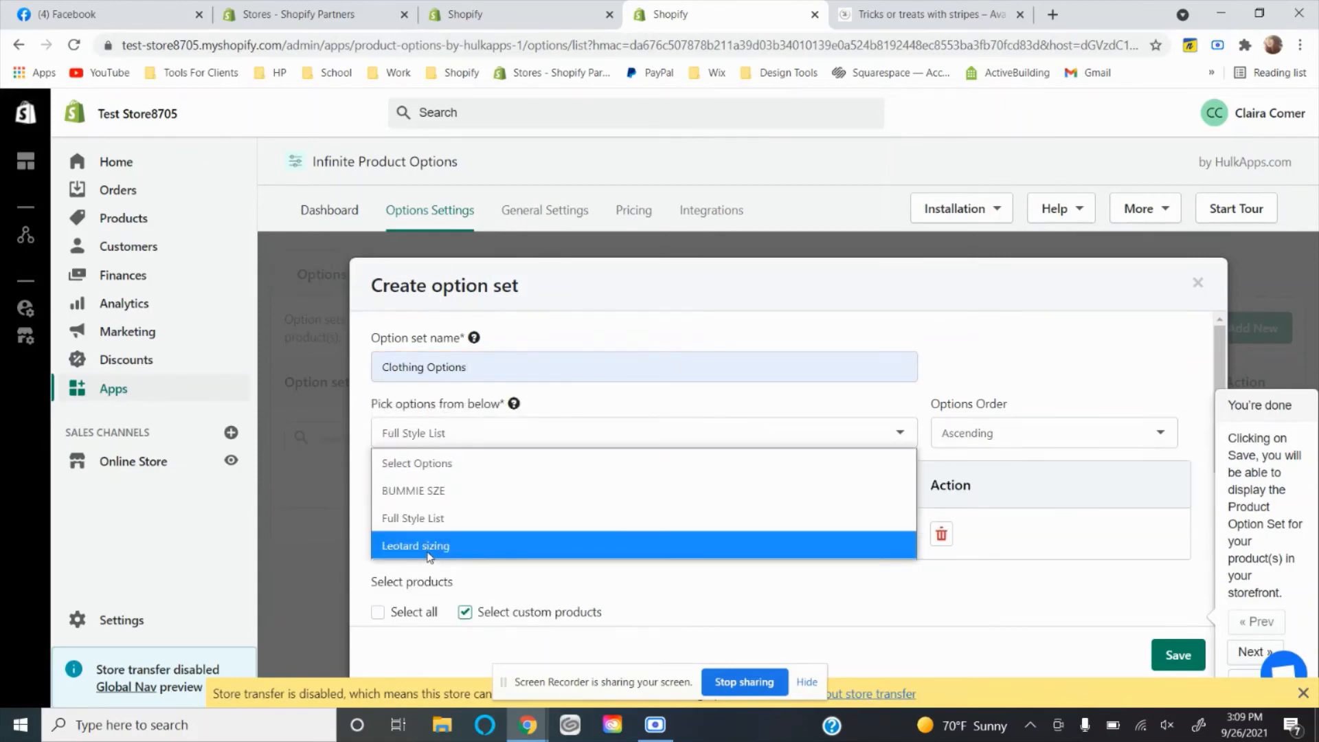
{"action": "left_click", "coordinate": [428, 545]}
{"action": "left_click", "coordinate": [471, 444]}
{"action": "left_click", "coordinate": [442, 492]}
{"action": "scroll", "coordinate": [543, 545], "scroll_direction": "down", "scroll_amount": 3}
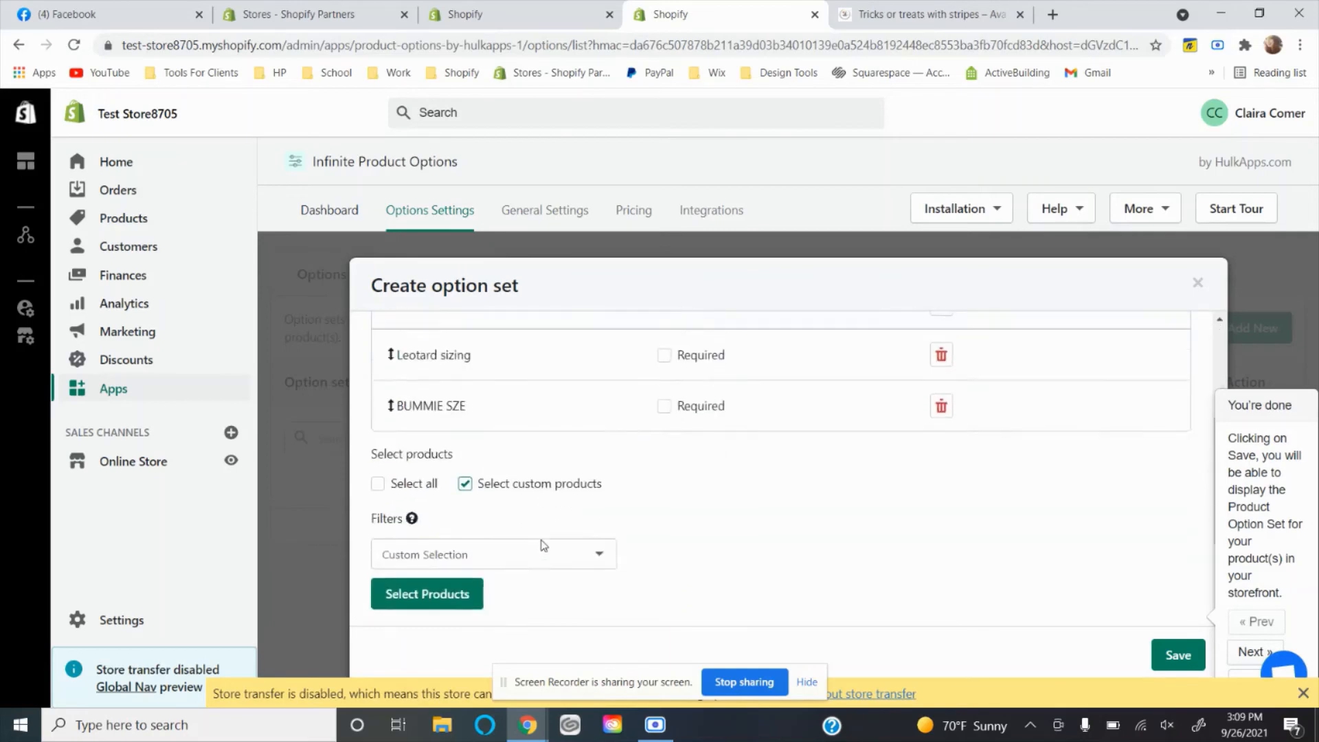
{"action": "scroll", "coordinate": [783, 495], "scroll_direction": "up", "scroll_amount": 2}
{"action": "left_click", "coordinate": [664, 396]}
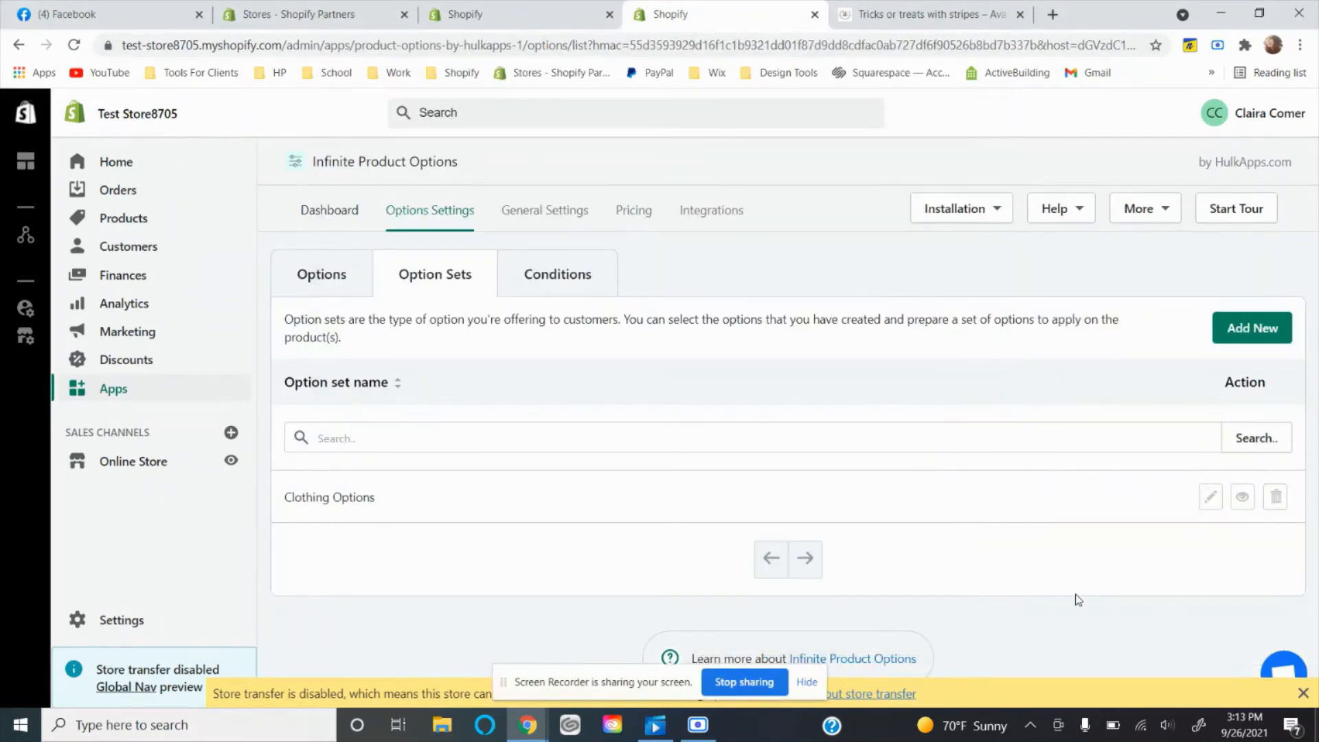
Review the saved Clothing Options set's options and settings, and close it without editing.
{"action": "left_click", "coordinate": [1211, 497]}
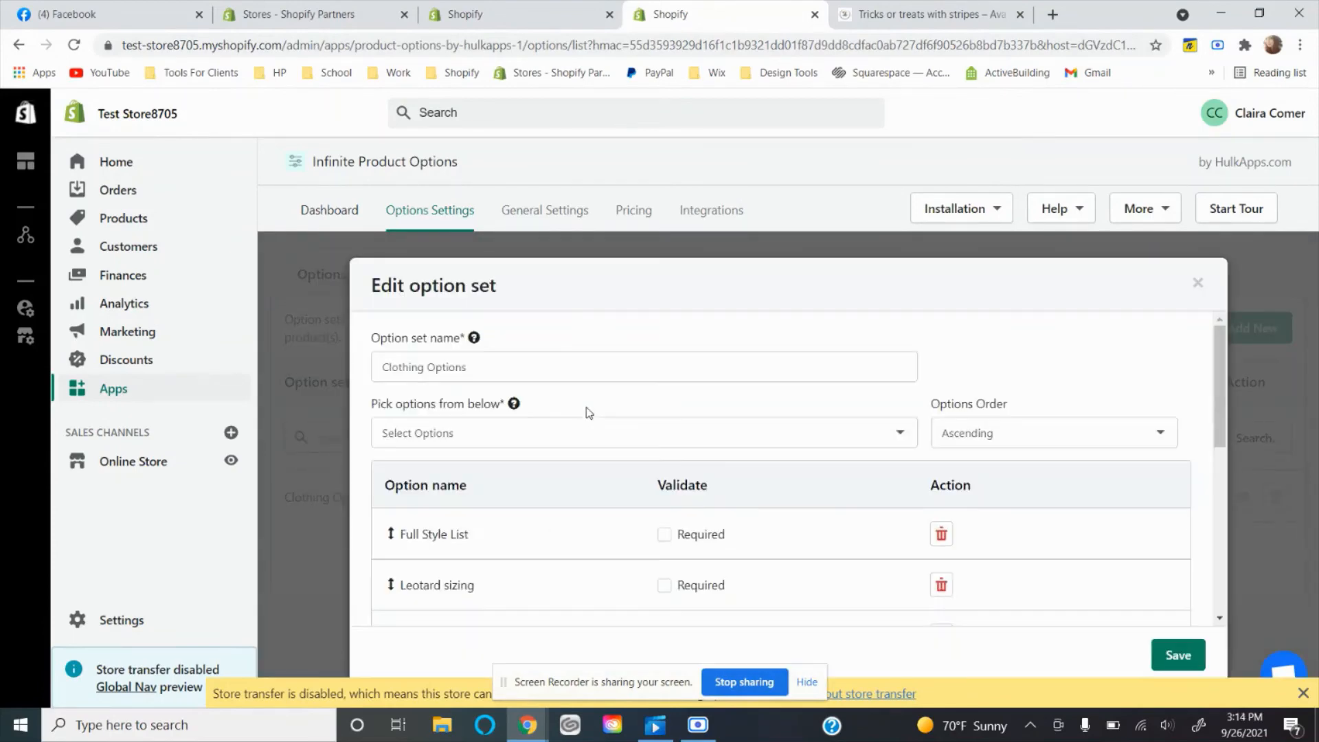
{"action": "scroll", "coordinate": [588, 411], "scroll_direction": "down", "scroll_amount": 2}
{"action": "scroll", "coordinate": [587, 410], "scroll_direction": "up", "scroll_amount": 2}
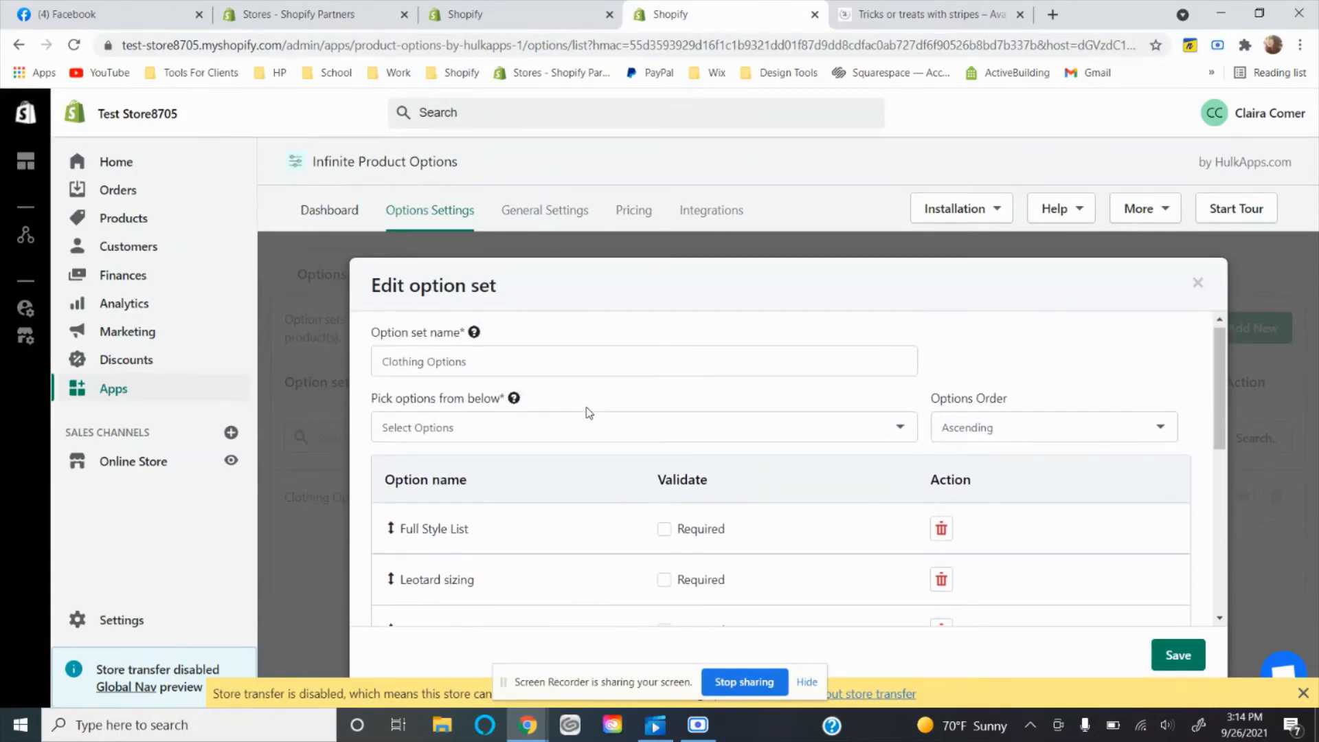
{"action": "left_click", "coordinate": [1197, 284]}
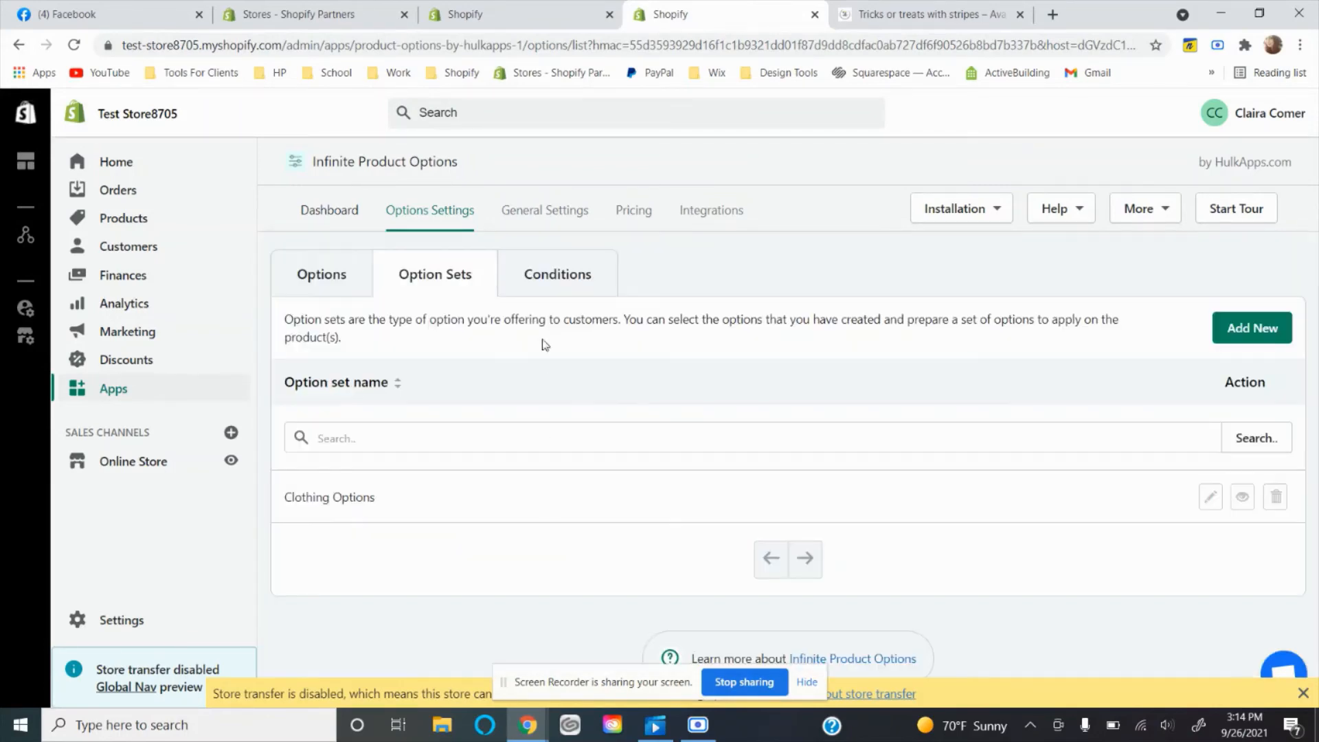
Start a condition for the Clothing Options set with the rule Full Style List equal to Bummies.
{"action": "left_click", "coordinate": [540, 284]}
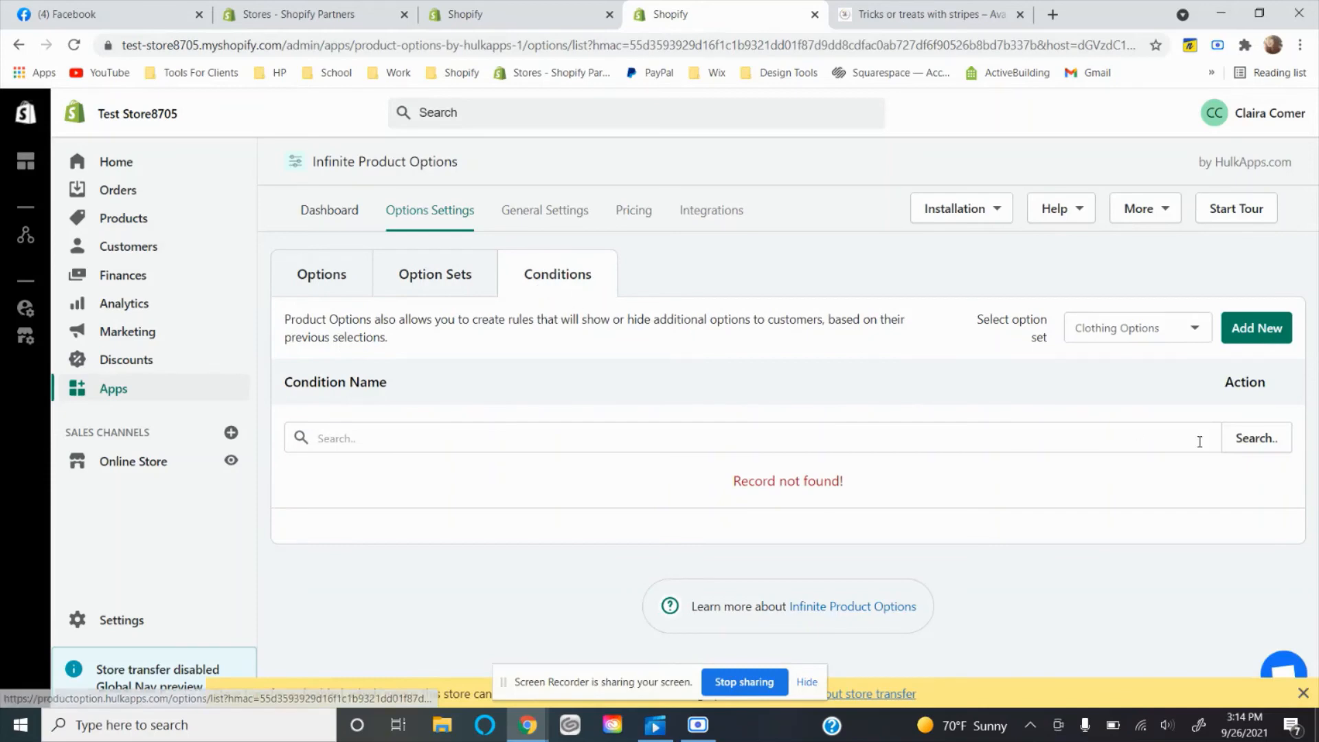
{"action": "left_click", "coordinate": [1230, 341]}
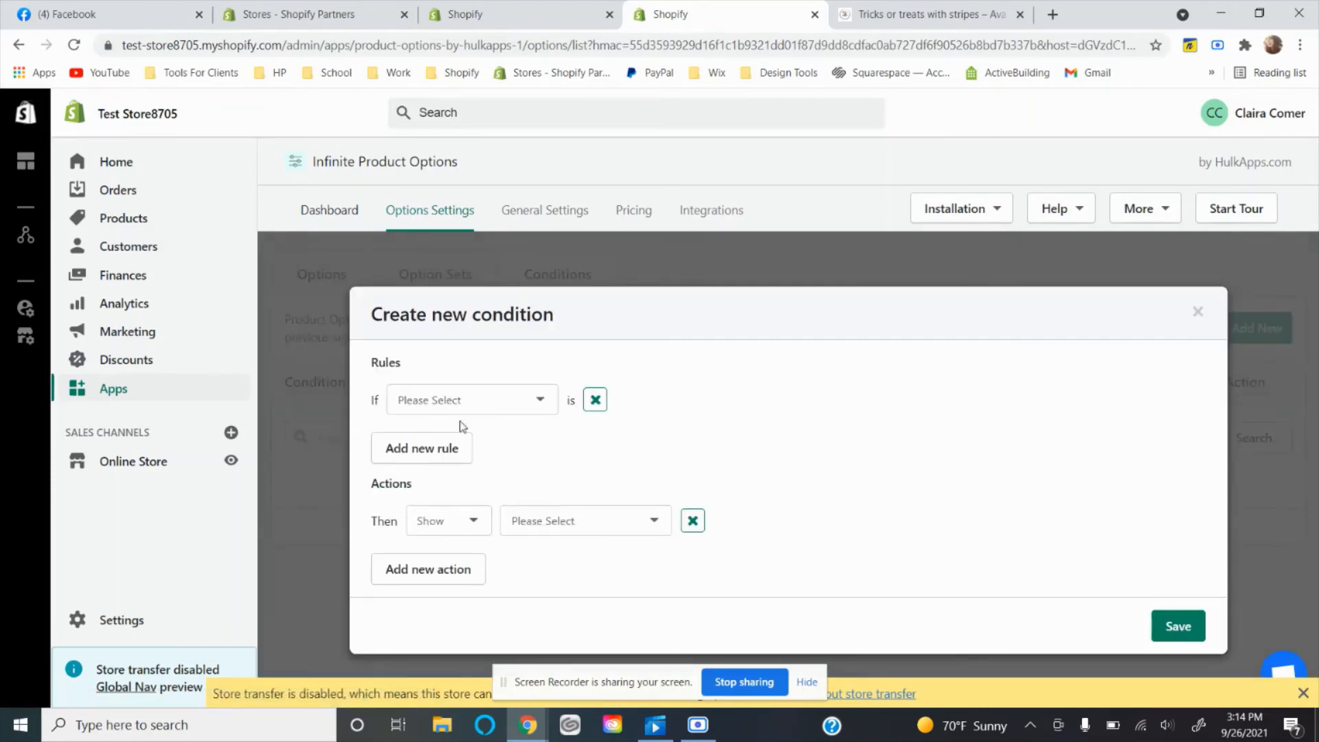
{"action": "left_click", "coordinate": [462, 404]}
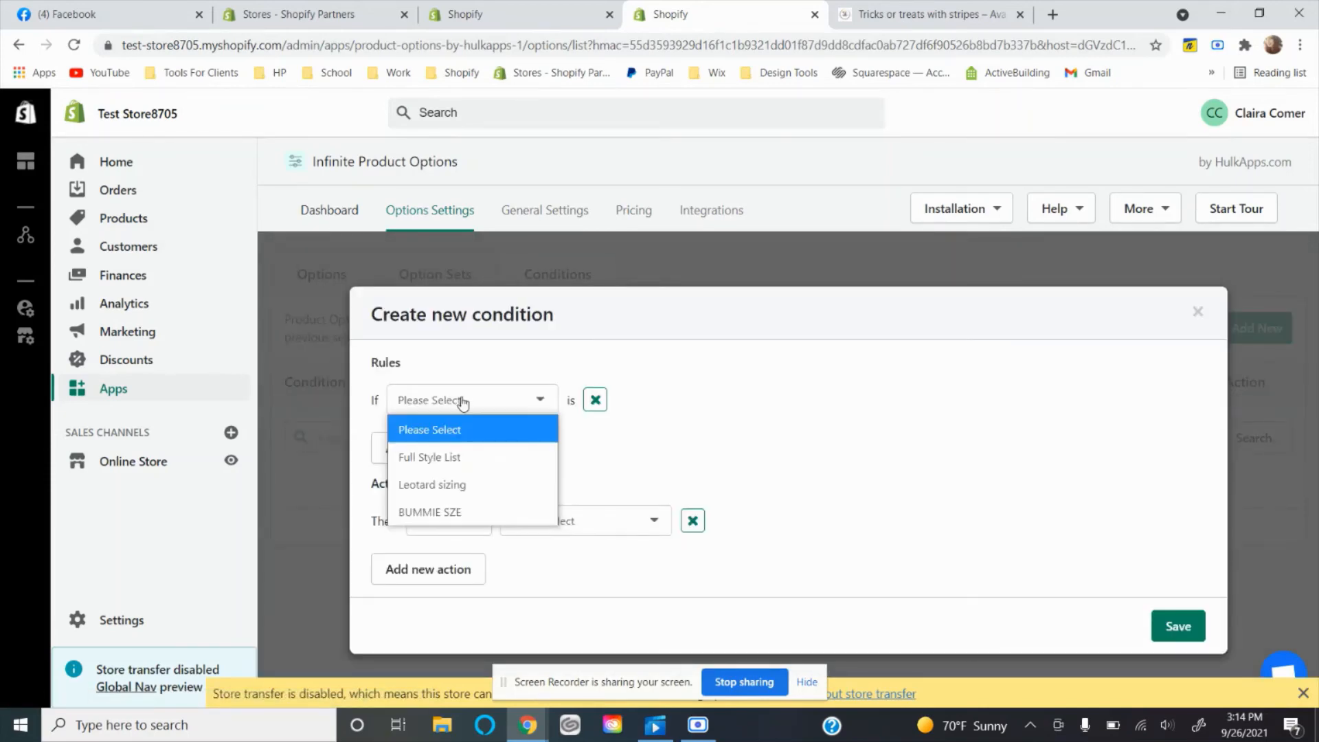
{"action": "left_click", "coordinate": [429, 456]}
{"action": "left_click", "coordinate": [659, 411]}
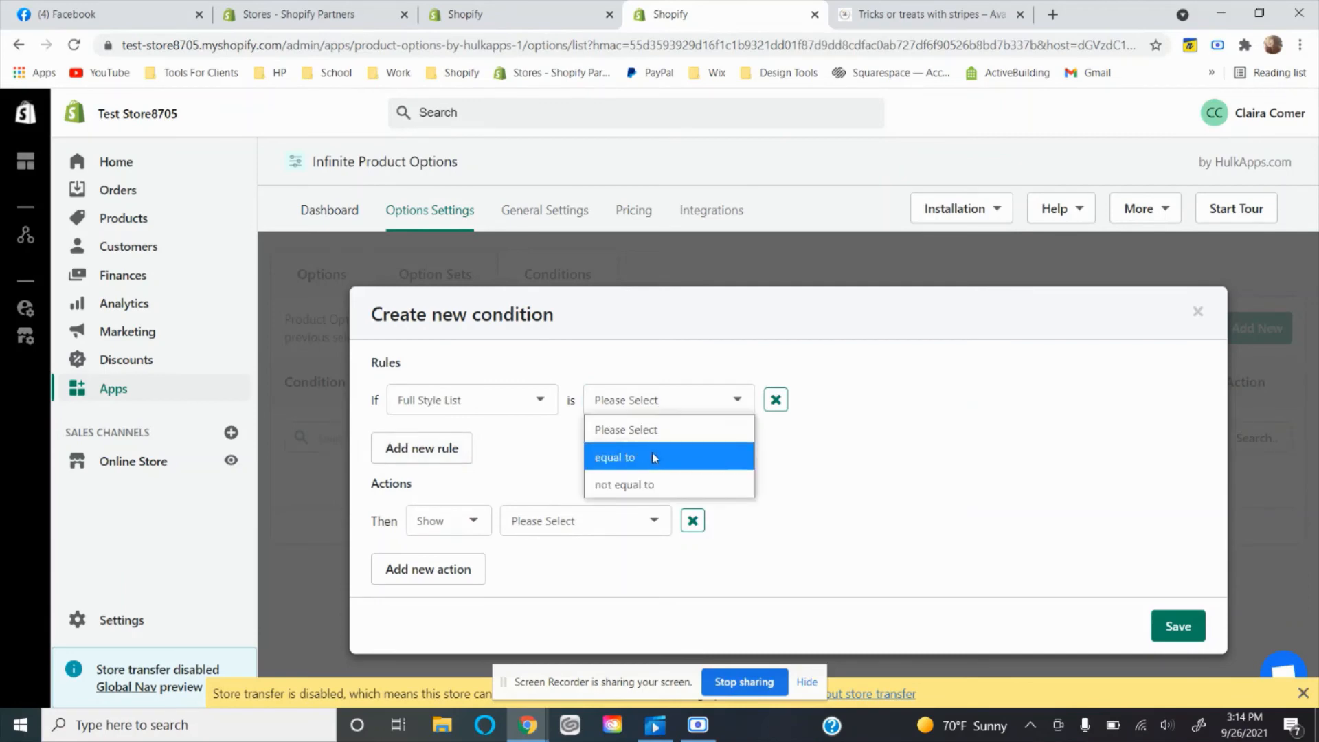
{"action": "left_click", "coordinate": [691, 457]}
{"action": "left_click", "coordinate": [838, 396]}
{"action": "left_click", "coordinate": [840, 397]}
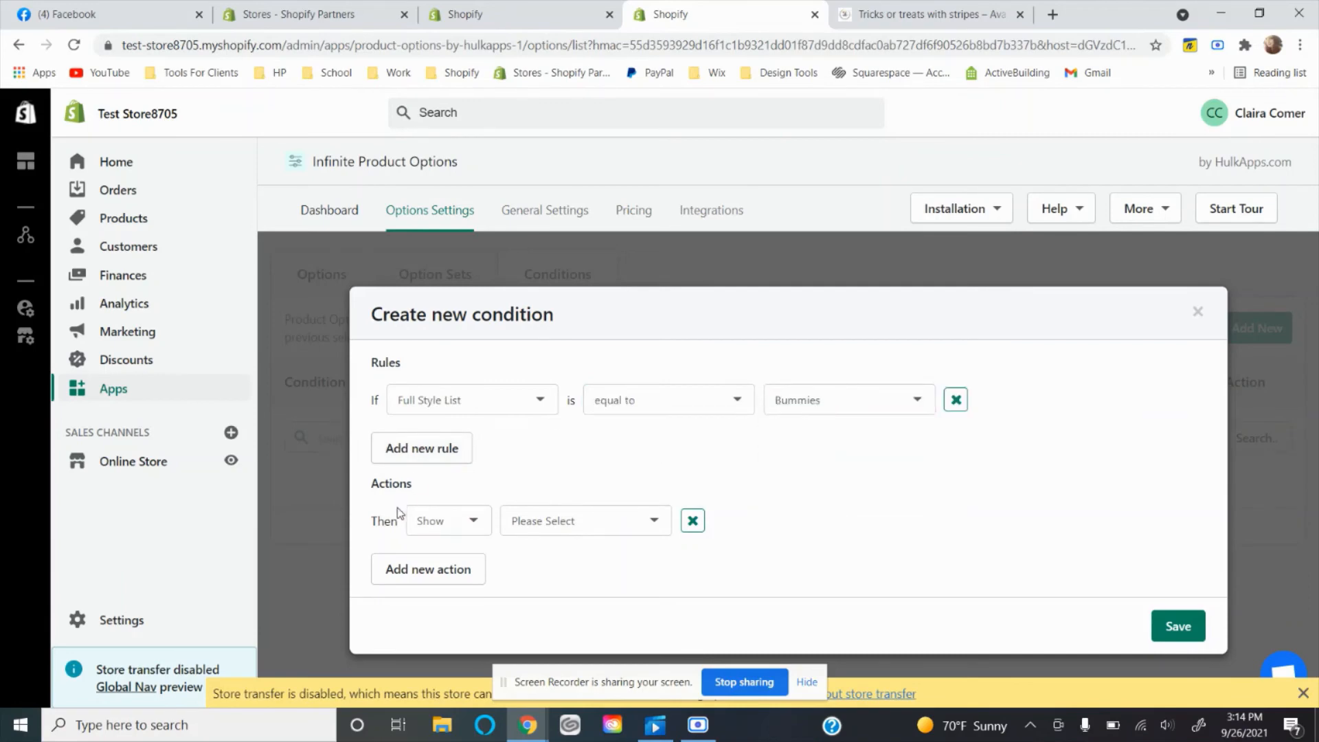
Set the Bummies condition's action to show BUMMIE SZE and save the condition.
{"action": "left_click", "coordinate": [514, 521]}
{"action": "left_click", "coordinate": [554, 606]}
{"action": "left_click", "coordinate": [1175, 625]}
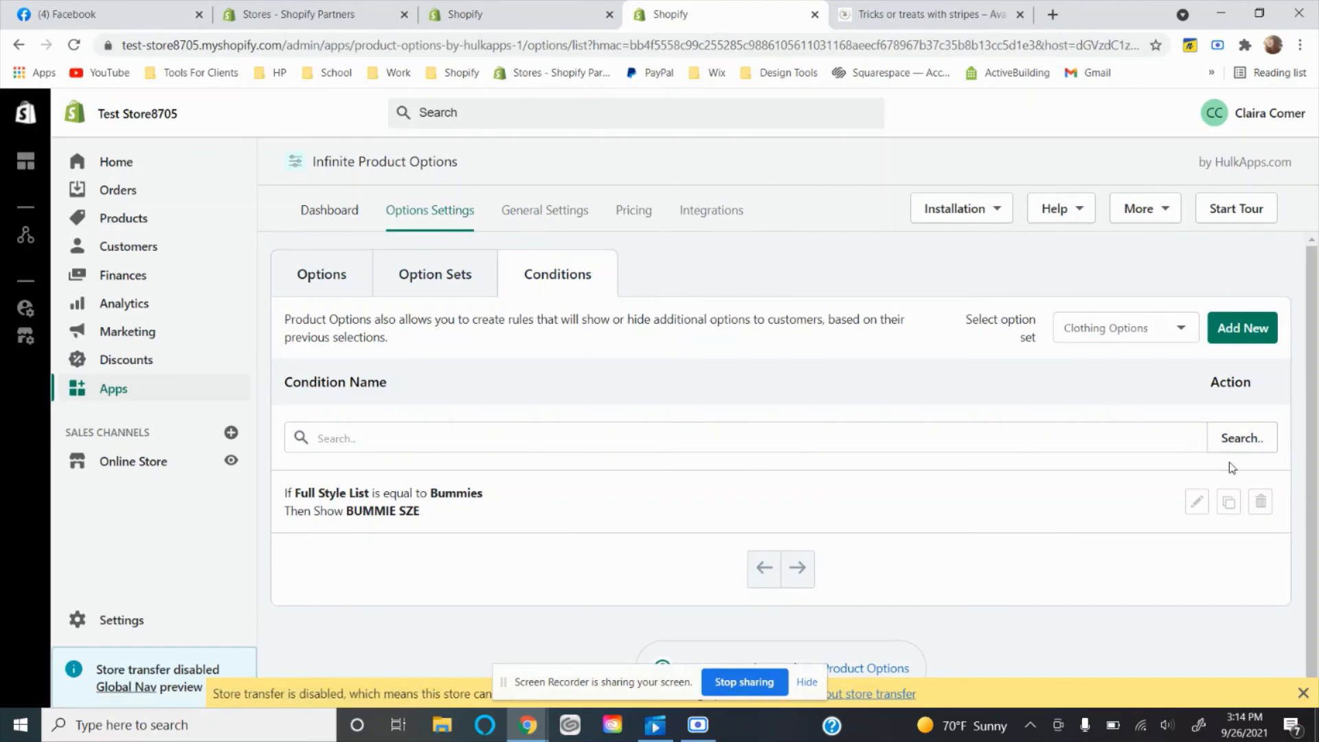
Start a second condition for the Clothing Options set with the rule Full Style List equal to Leos.
{"action": "left_click", "coordinate": [1244, 443]}
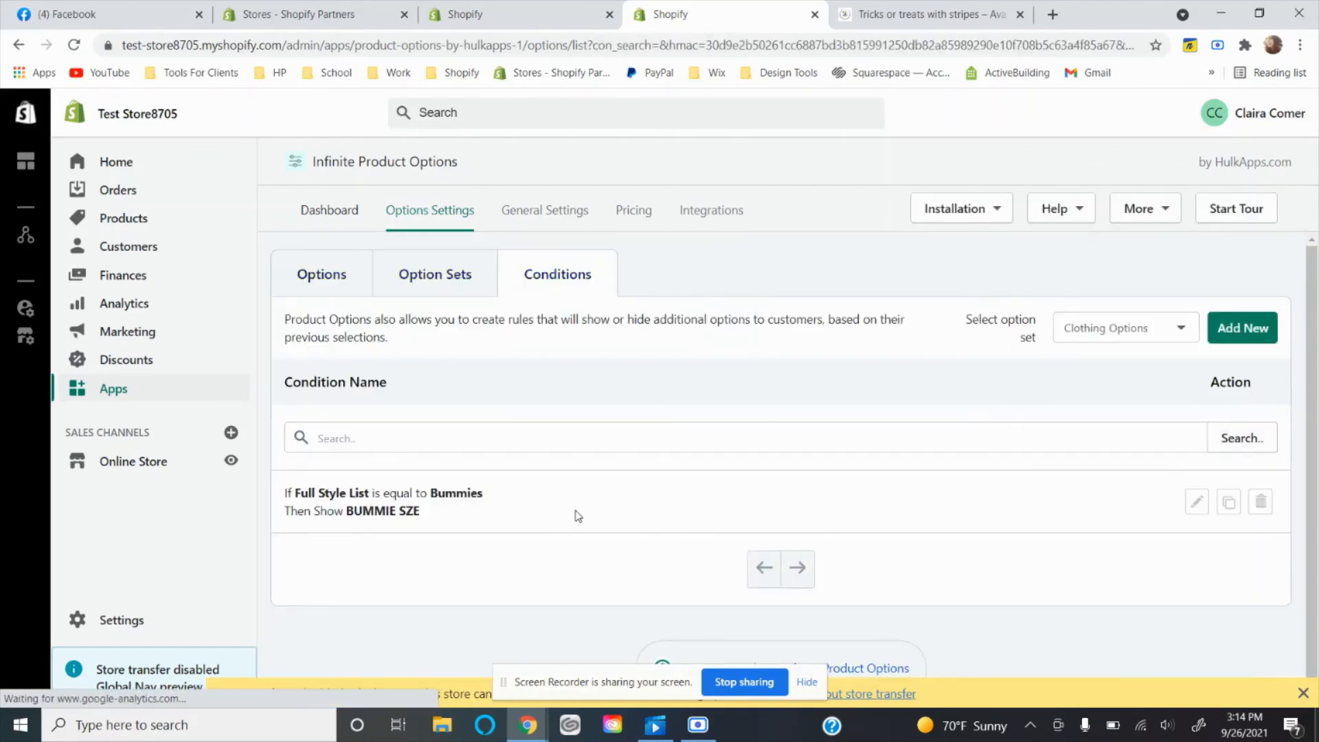
{"action": "left_click", "coordinate": [1254, 342]}
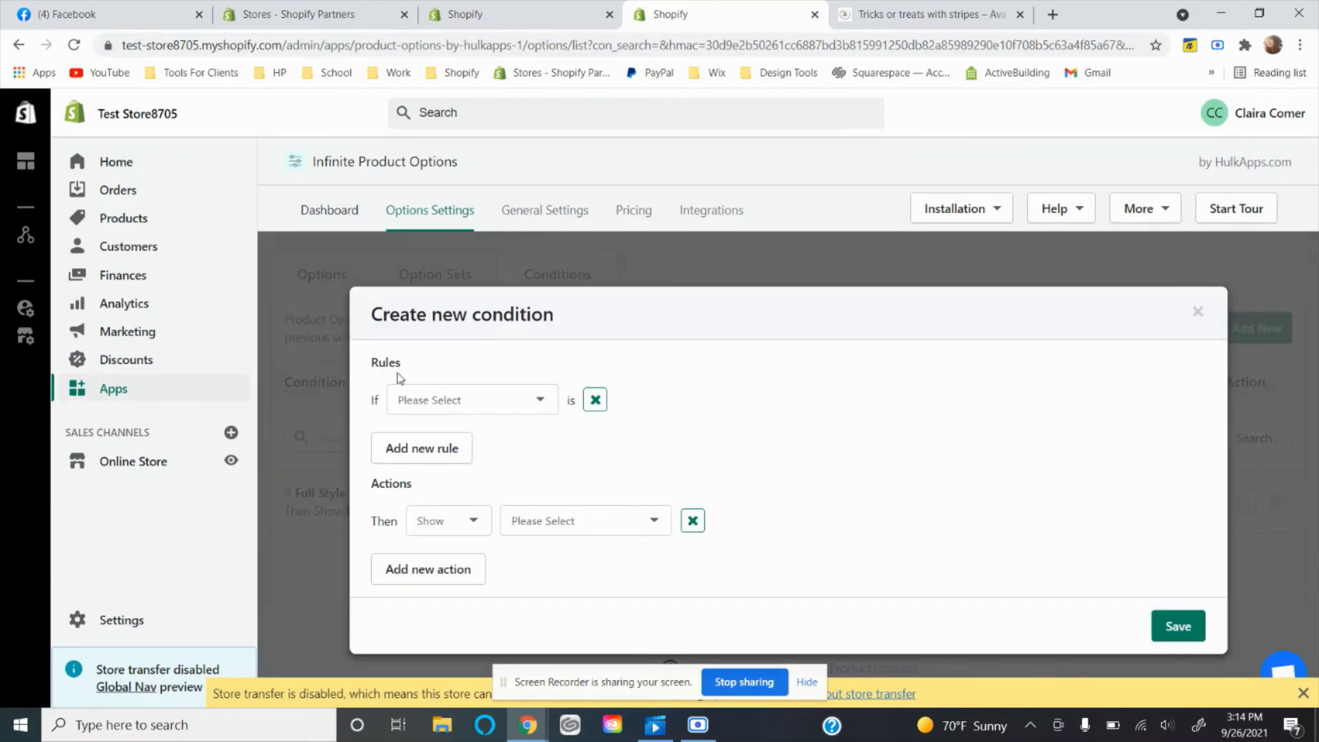
{"action": "left_click", "coordinate": [412, 400]}
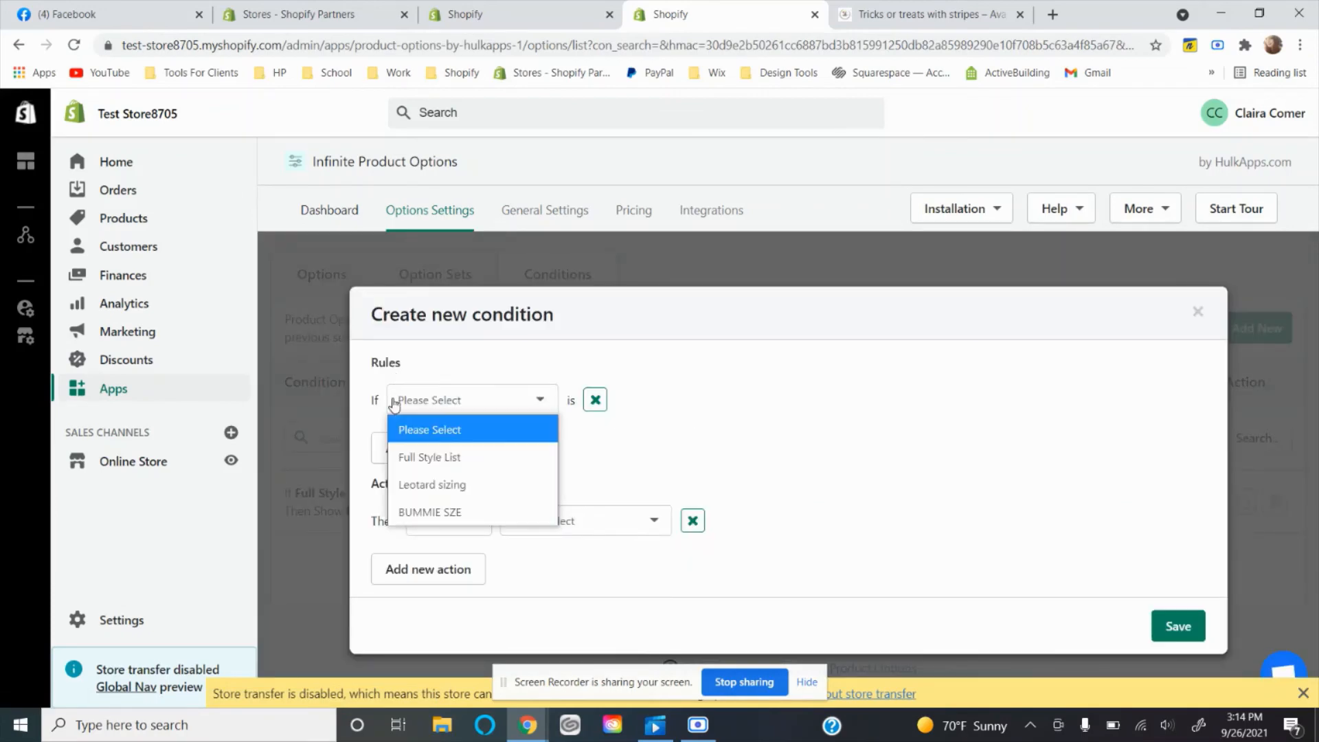
{"action": "left_click", "coordinate": [431, 458]}
{"action": "left_click", "coordinate": [709, 406]}
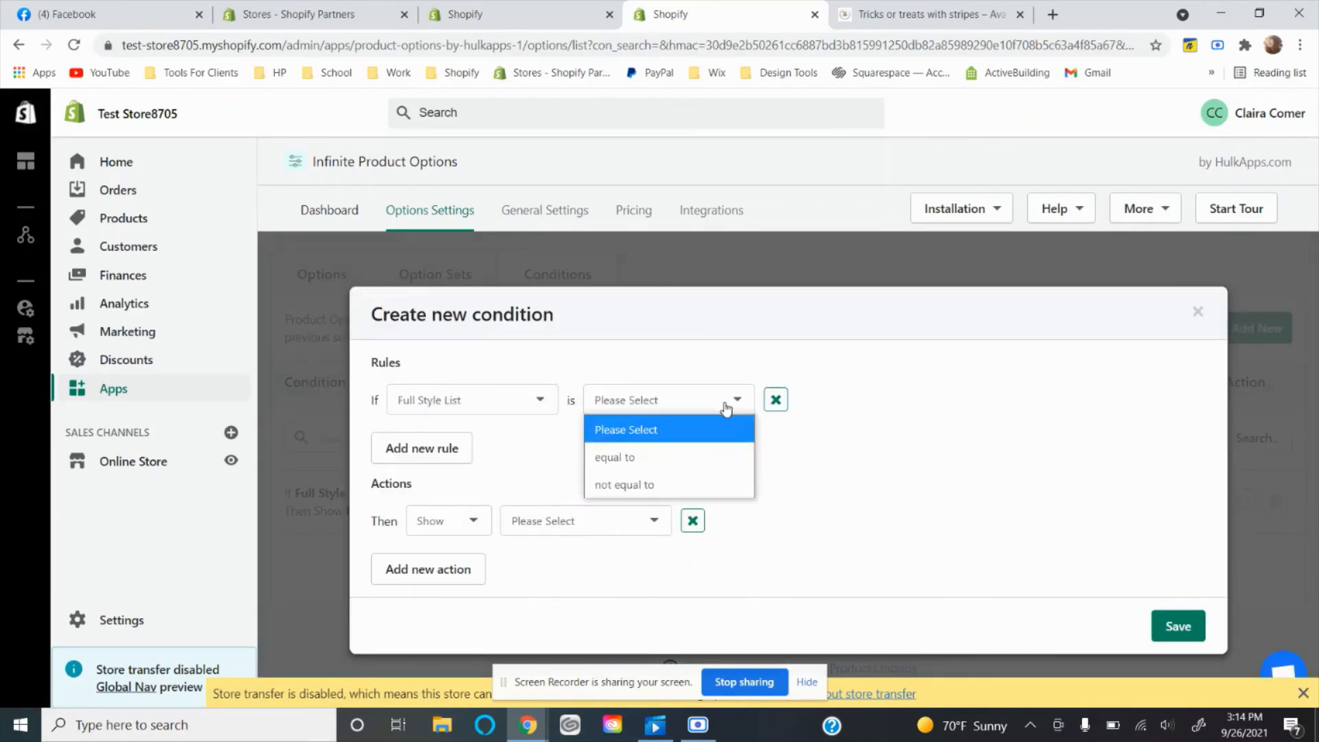
{"action": "left_click", "coordinate": [673, 461]}
{"action": "left_click", "coordinate": [832, 410]}
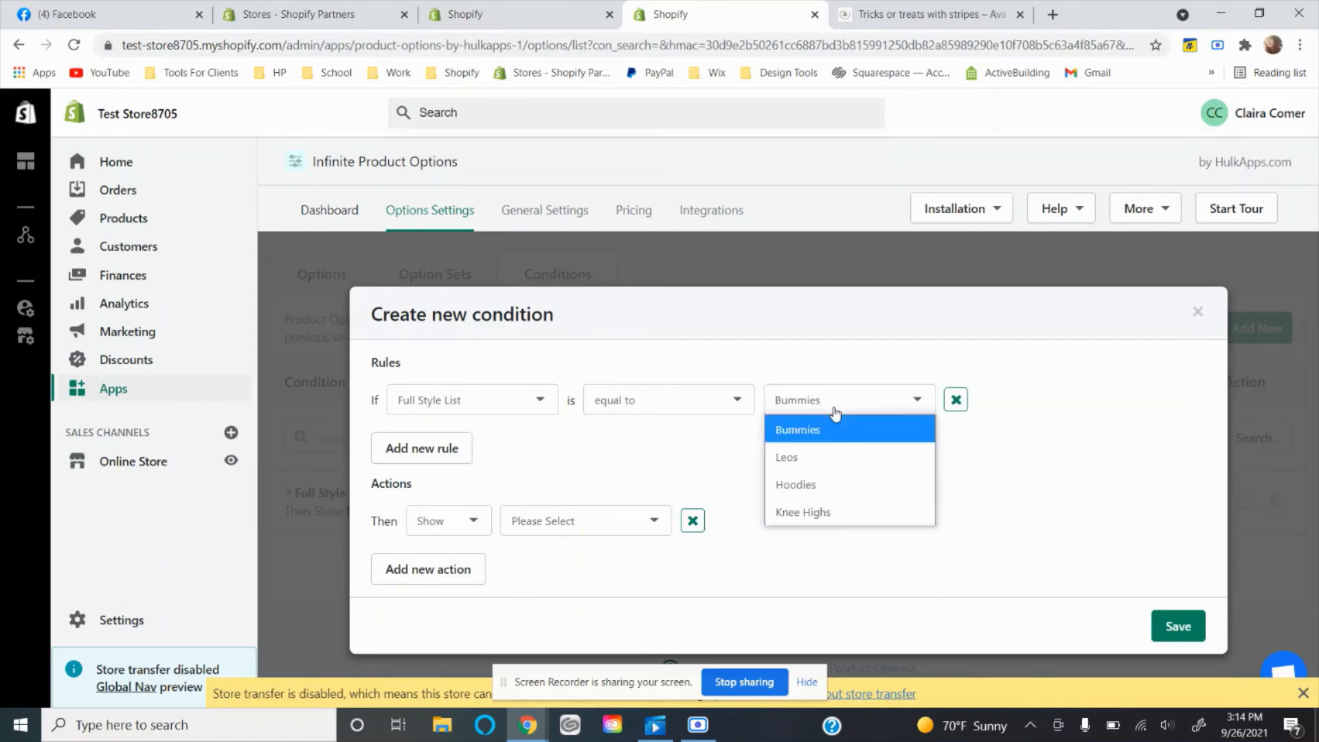
{"action": "left_click", "coordinate": [824, 458]}
Set the Leos condition's action to show Leotard sizing and save the condition.
{"action": "left_click", "coordinate": [519, 534]}
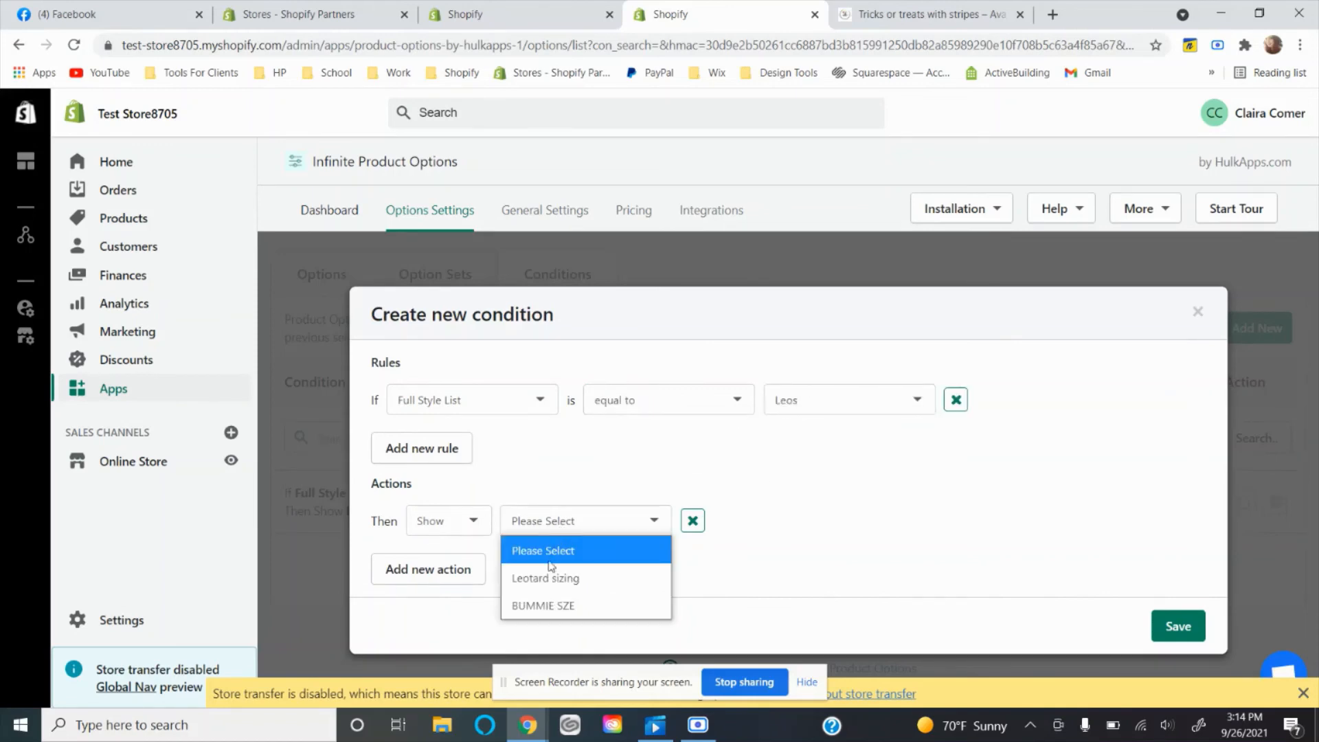
{"action": "left_click", "coordinate": [562, 581]}
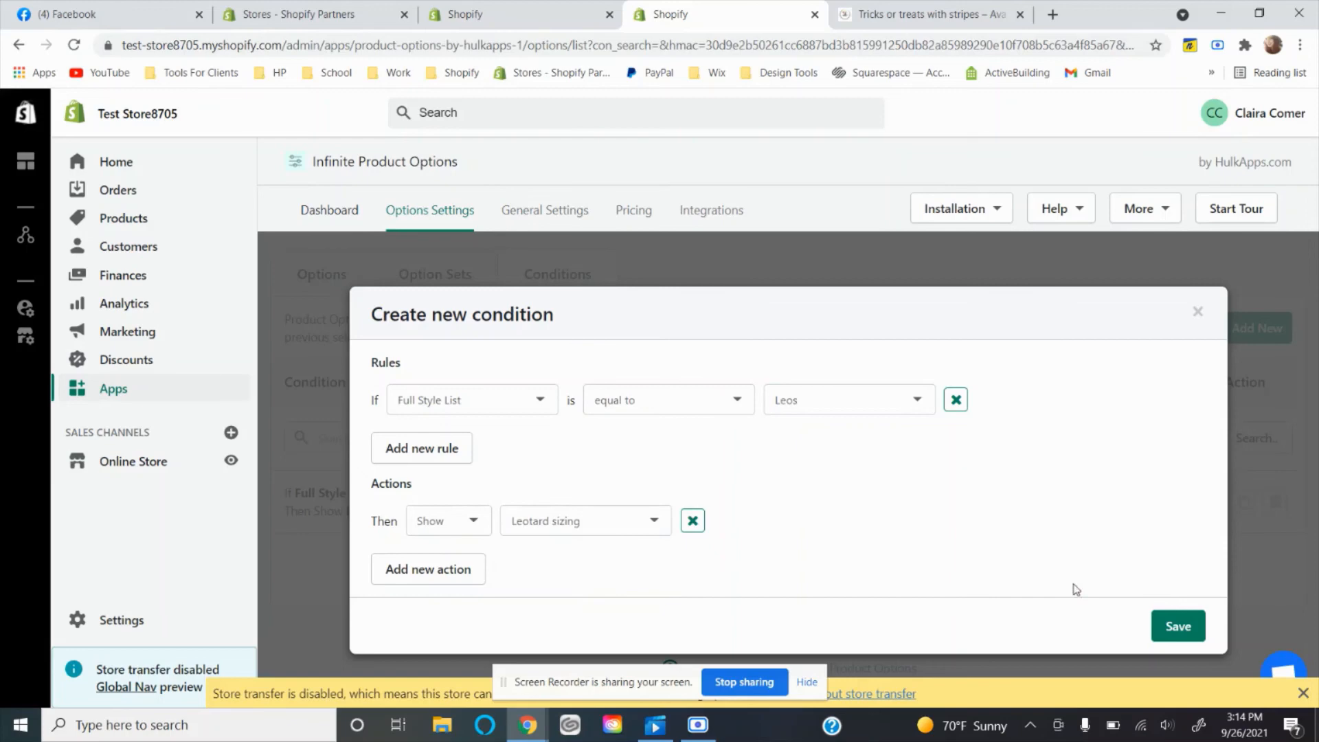
{"action": "left_click", "coordinate": [1159, 622]}
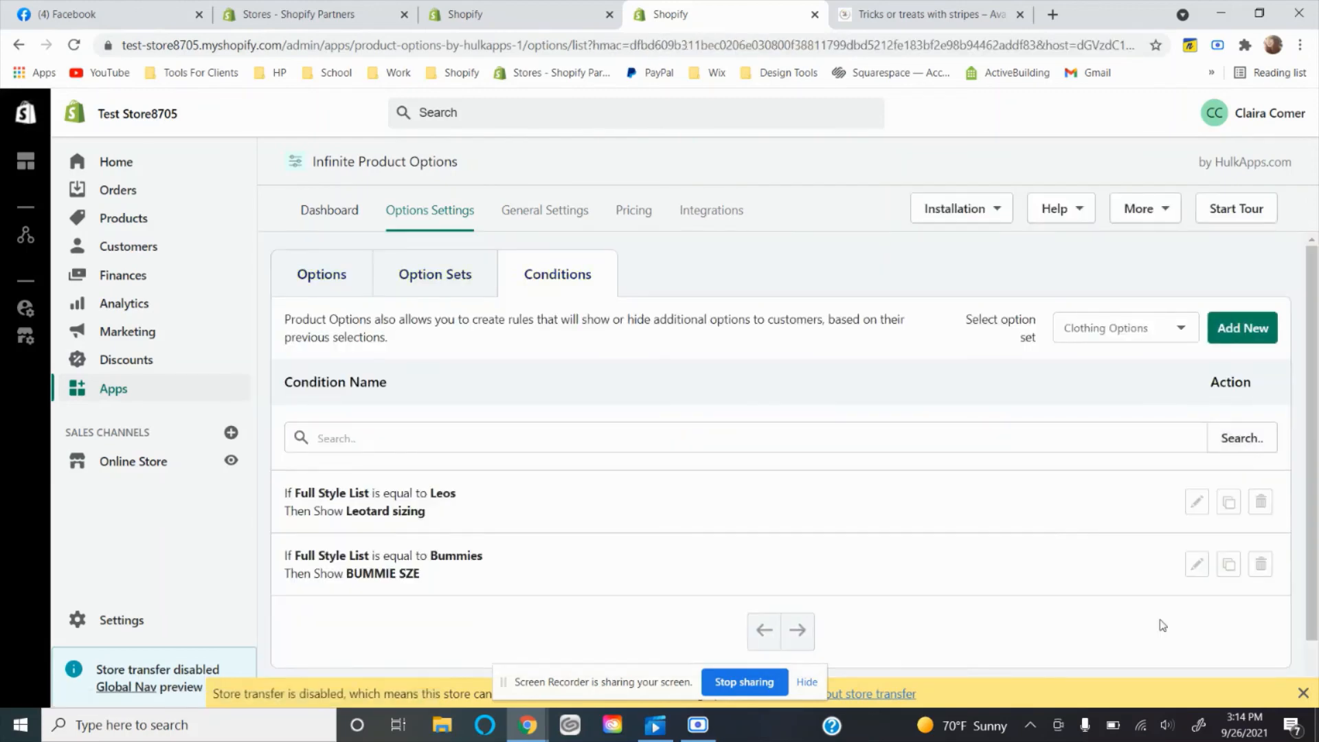
On the live Tricks or treats with stripes product page, compare the size choices for the Beanie and Peplum styles.
{"action": "left_click", "coordinate": [931, 14]}
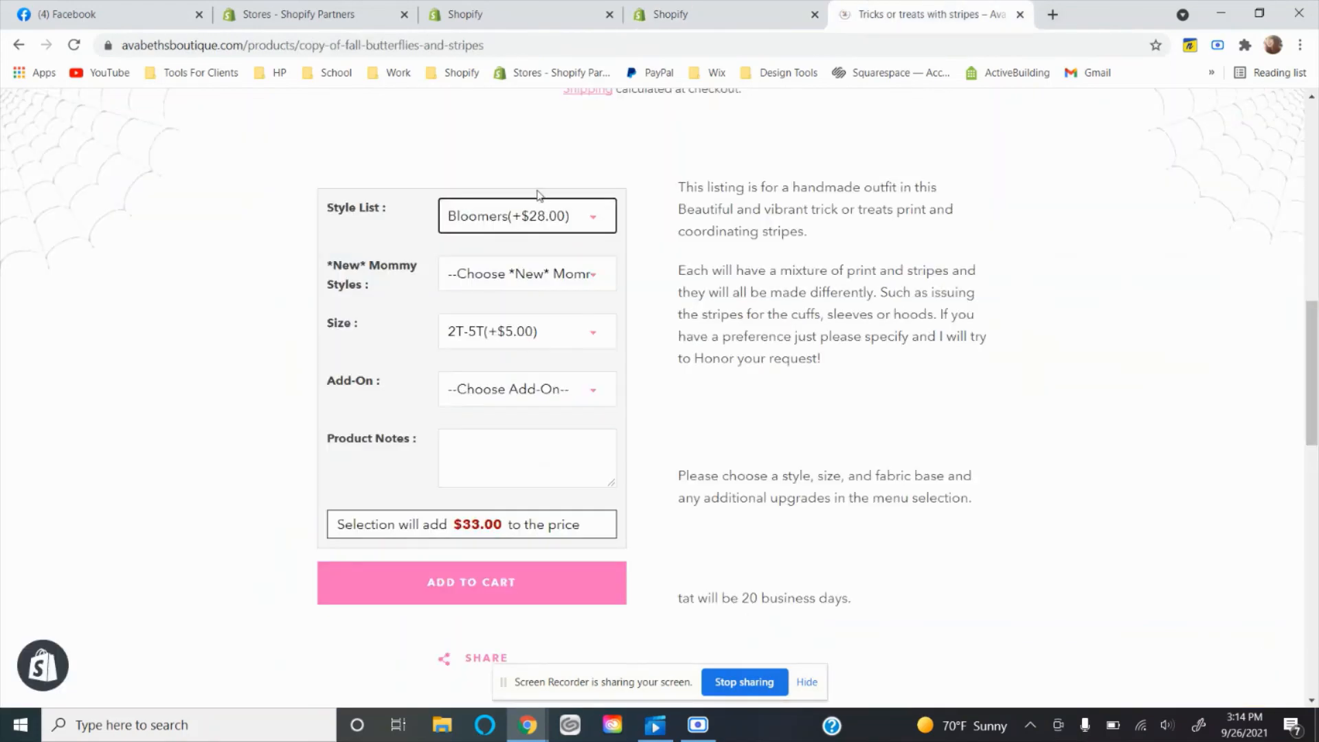
{"action": "left_click", "coordinate": [532, 220]}
{"action": "left_click", "coordinate": [513, 275]}
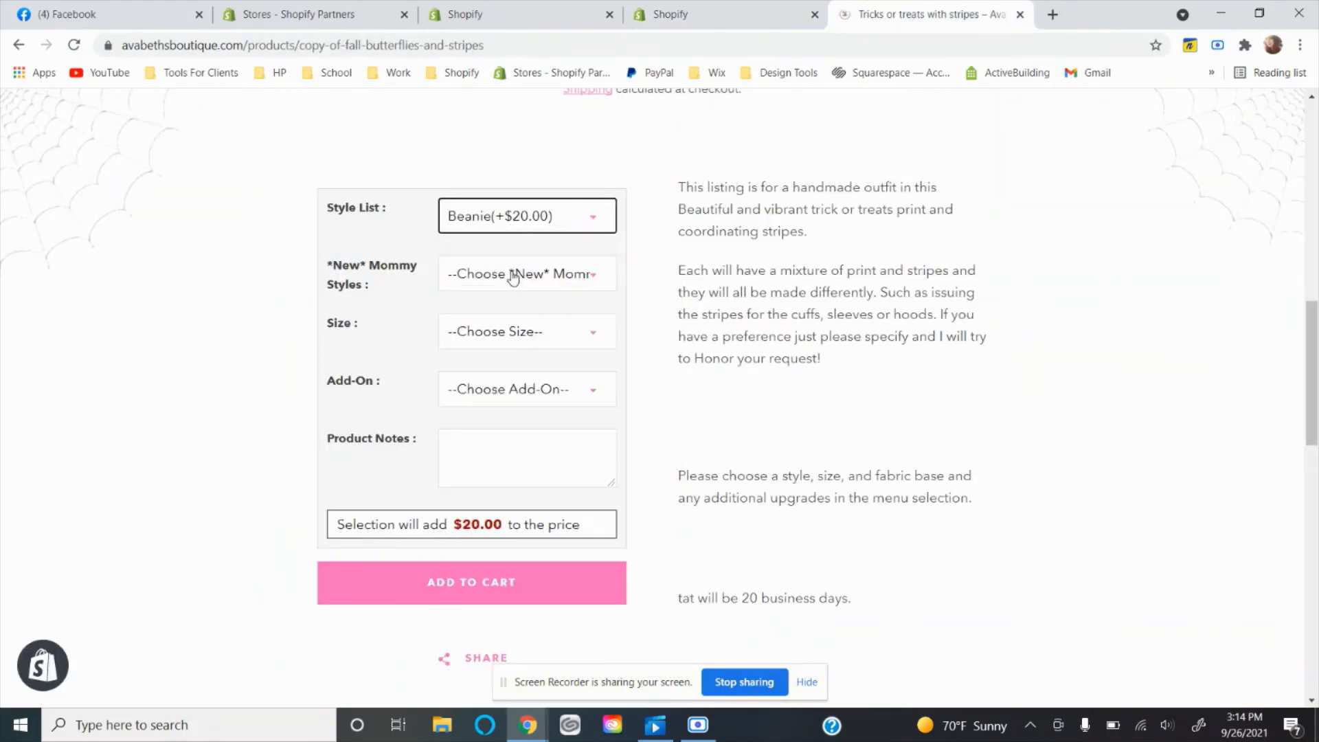
{"action": "left_click", "coordinate": [517, 325]}
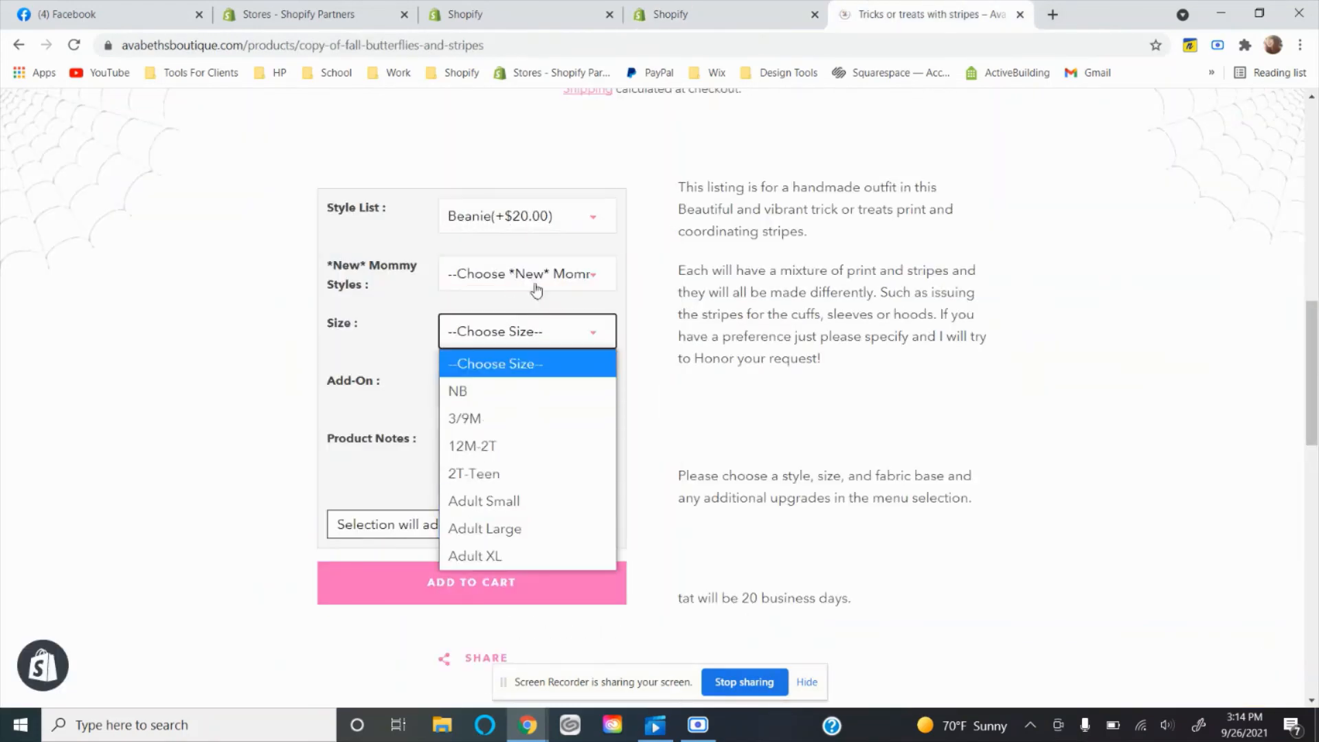
{"action": "left_click", "coordinate": [538, 222]}
{"action": "left_click", "coordinate": [522, 330]}
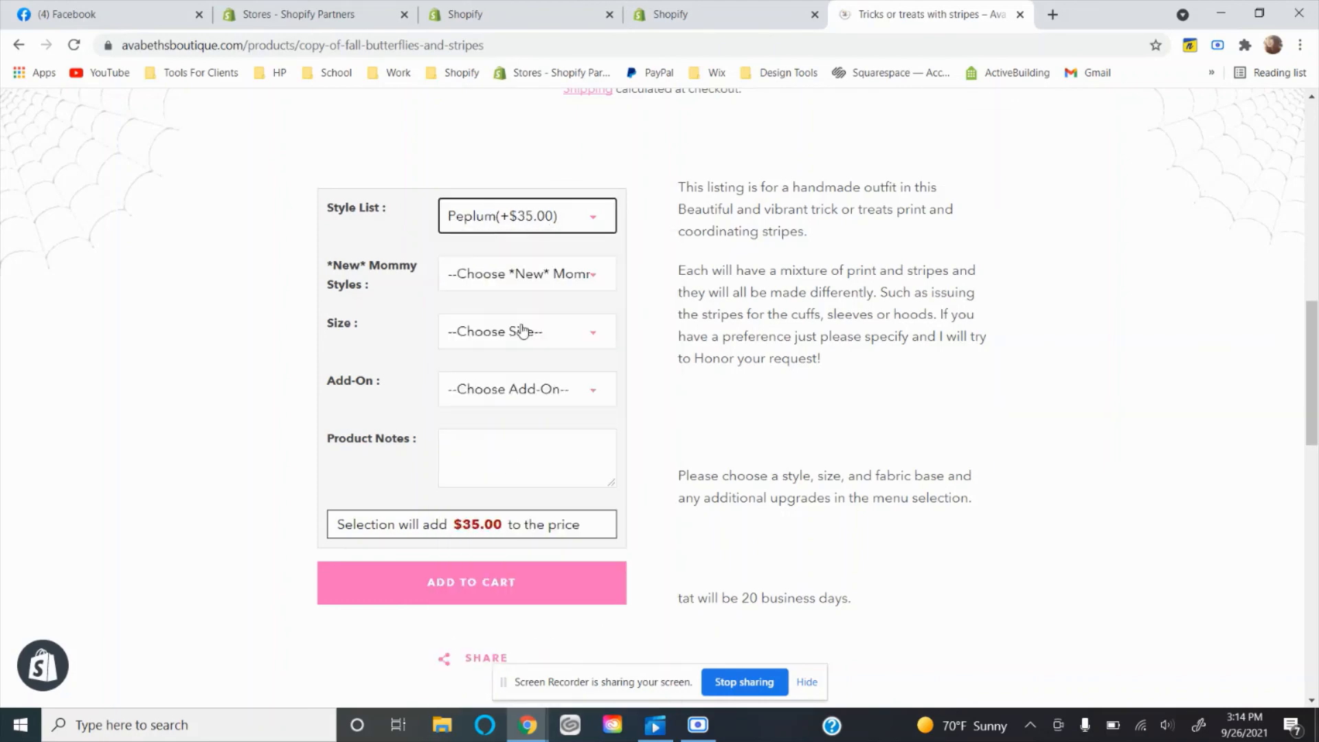
Choose Beanie, Leggings, legging size XX, size Adult Large and the Snaps add-on, and add the product to the cart.
{"action": "left_click", "coordinate": [517, 334]}
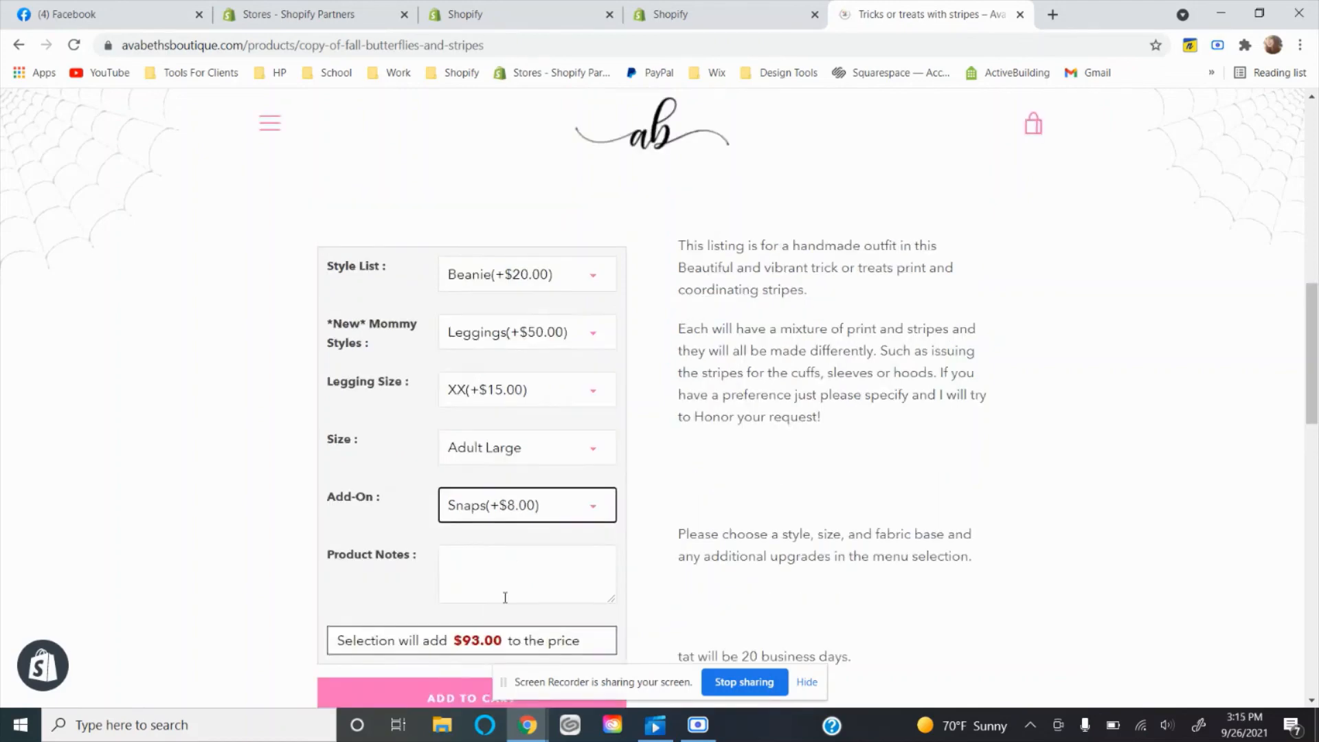
{"action": "scroll", "coordinate": [506, 595], "scroll_direction": "down", "scroll_amount": 1}
{"action": "left_click", "coordinate": [471, 630]}
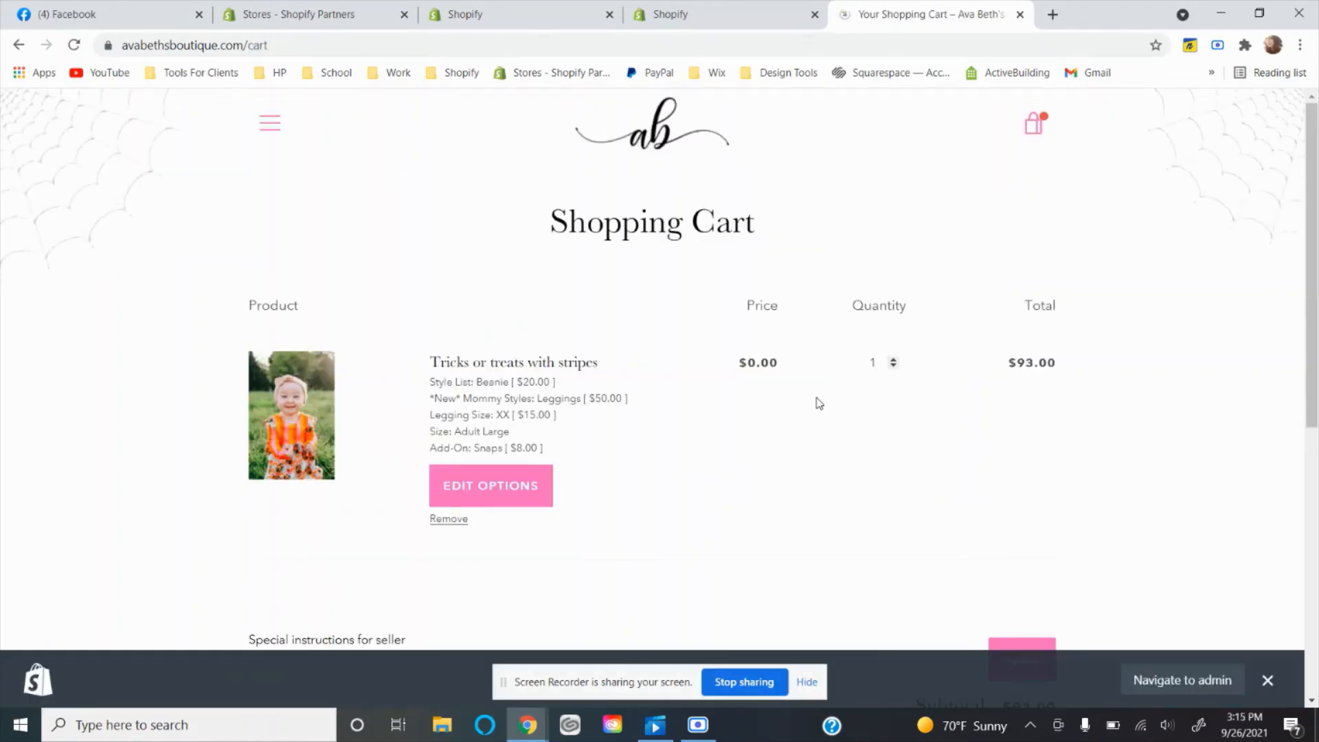
Examine the shopping cart for the selected options, their individual charges, the discount code field and the subtotal.
{"action": "scroll", "coordinate": [819, 403], "scroll_direction": "down", "scroll_amount": 4}
{"action": "left_click", "coordinate": [843, 378]}
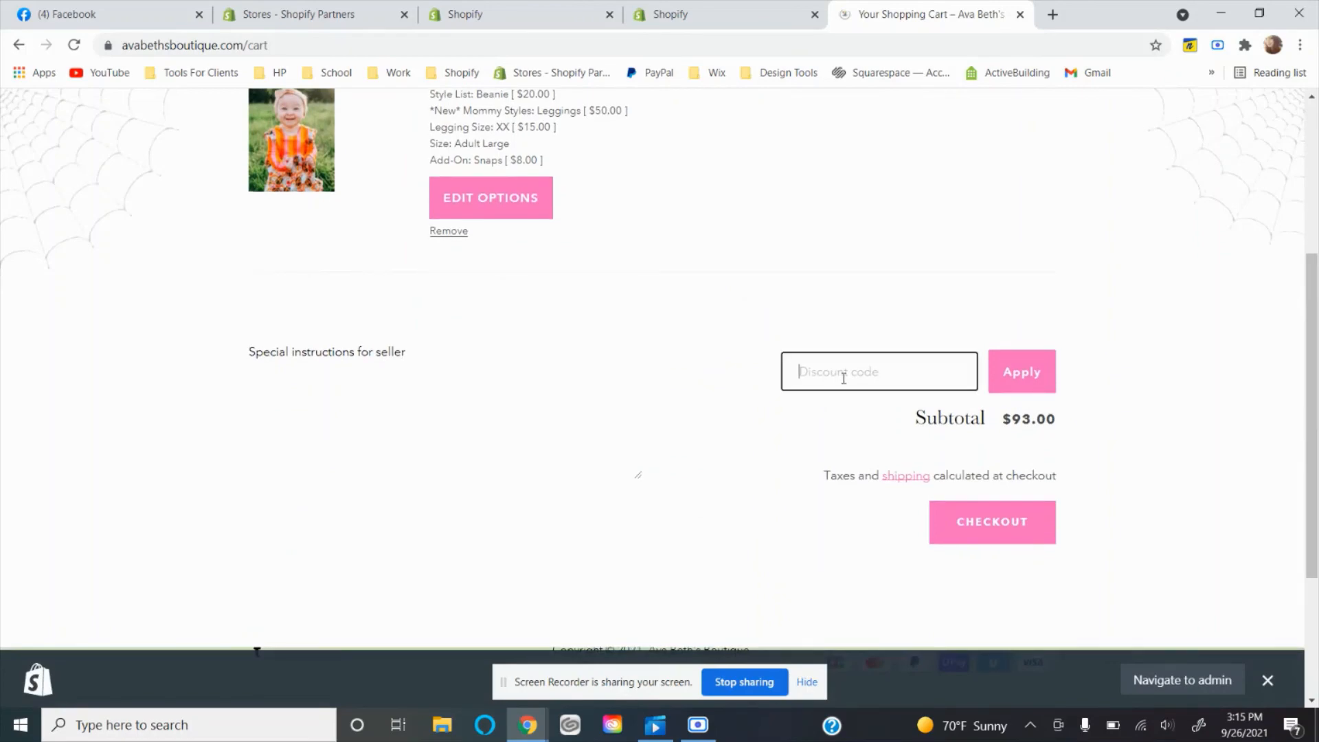
{"action": "scroll", "coordinate": [843, 378], "scroll_direction": "down", "scroll_amount": 3}
{"action": "scroll", "coordinate": [845, 384], "scroll_direction": "up", "scroll_amount": 7}
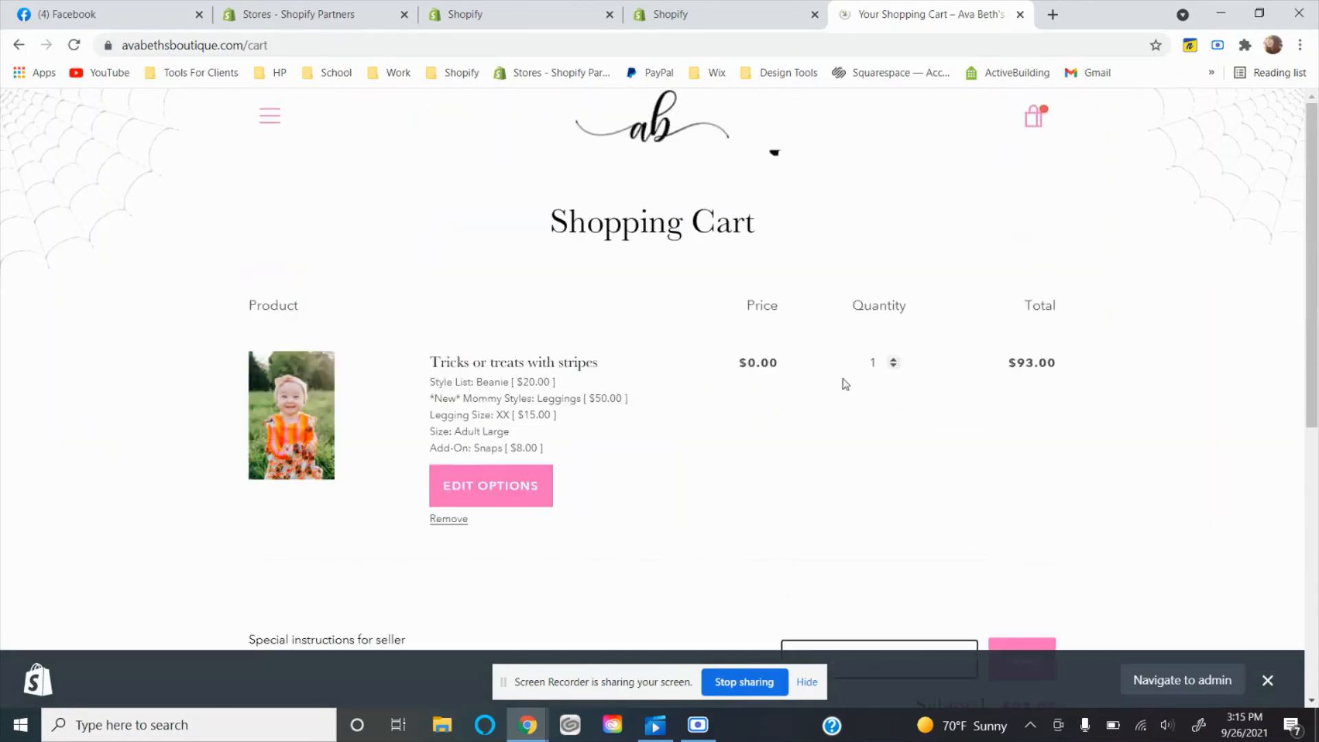
{"action": "scroll", "coordinate": [845, 383], "scroll_direction": "down", "scroll_amount": 6}
{"action": "scroll", "coordinate": [845, 384], "scroll_direction": "up", "scroll_amount": 1}
{"action": "scroll", "coordinate": [845, 383], "scroll_direction": "up", "scroll_amount": 1}
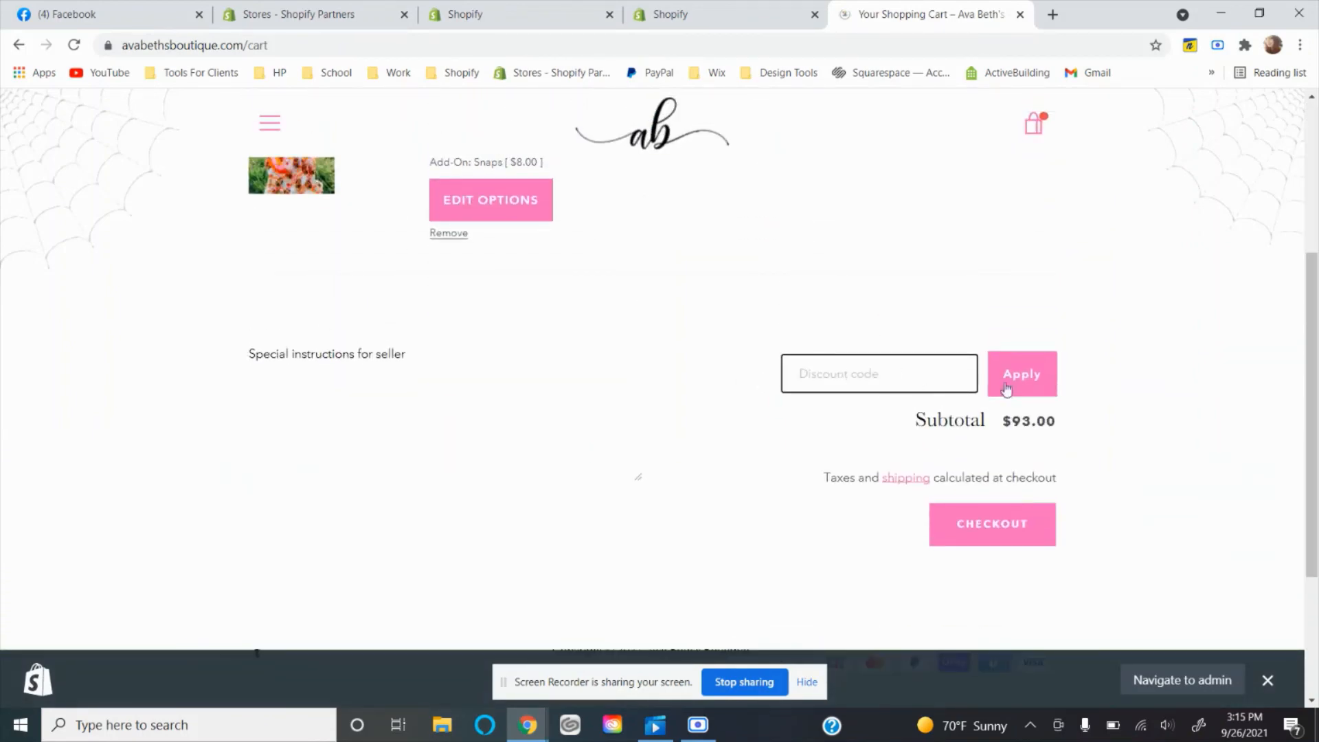
Proceed to checkout and examine how the order summary lists the product and its customization cost.
{"action": "left_click", "coordinate": [1015, 520]}
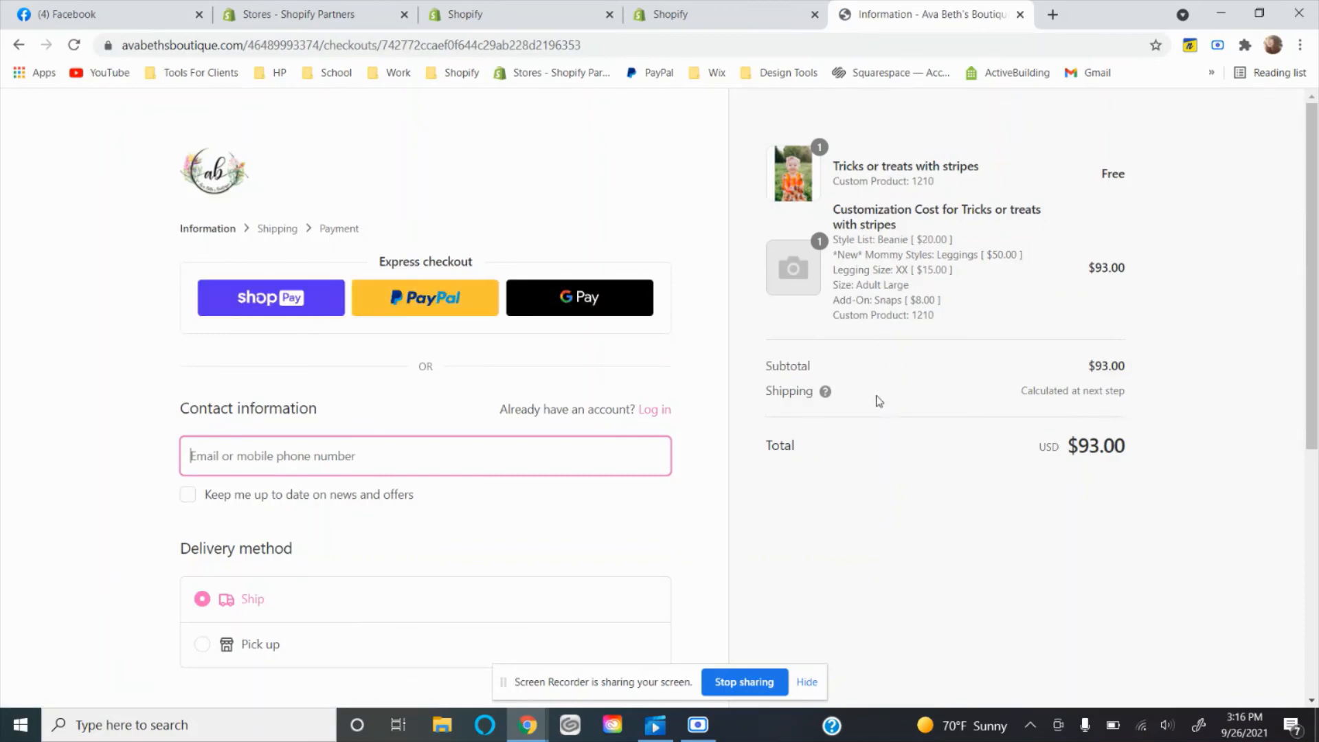
{"action": "scroll", "coordinate": [872, 521], "scroll_direction": "down", "scroll_amount": 6}
{"action": "scroll", "coordinate": [871, 520], "scroll_direction": "up", "scroll_amount": 6}
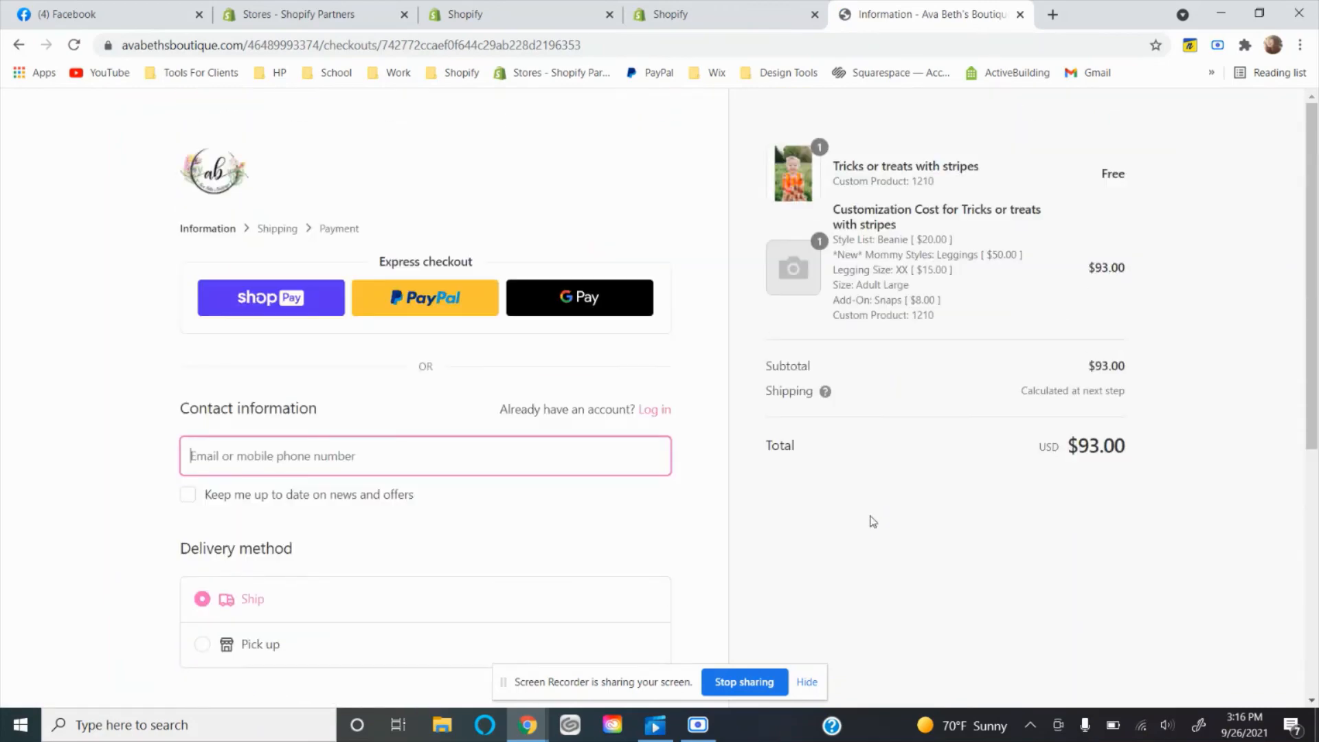